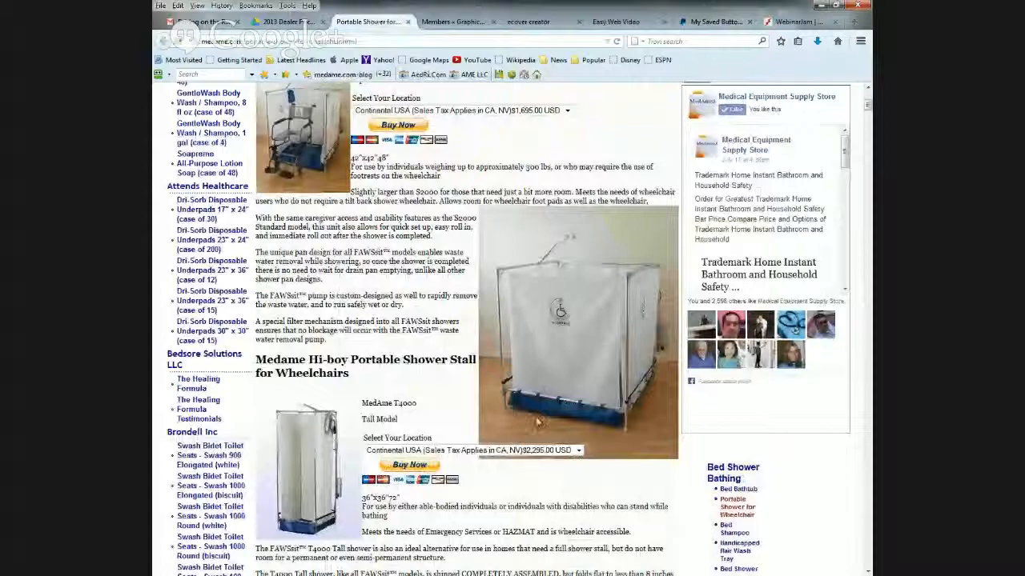
- Review the Hi-boy T4000 shower's location price options on the portable shower page and open the 2013 Dealer Pricing Sheet
{"action": "scroll", "coordinate": [536, 422], "scroll_direction": "down", "scroll_amount": 4}
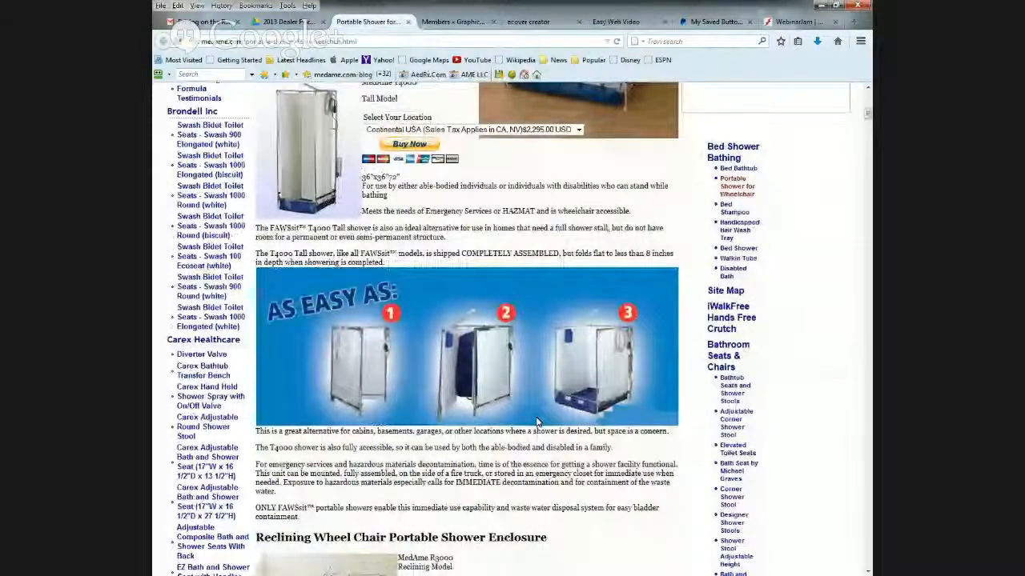
{"action": "scroll", "coordinate": [537, 422], "scroll_direction": "up", "scroll_amount": 15}
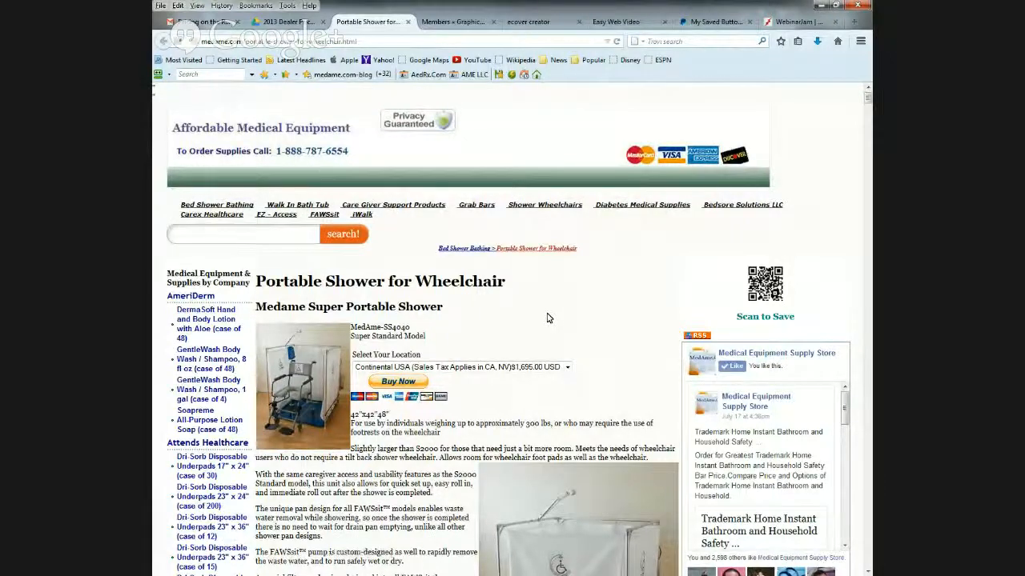
{"action": "scroll", "coordinate": [545, 320], "scroll_direction": "down", "scroll_amount": 2}
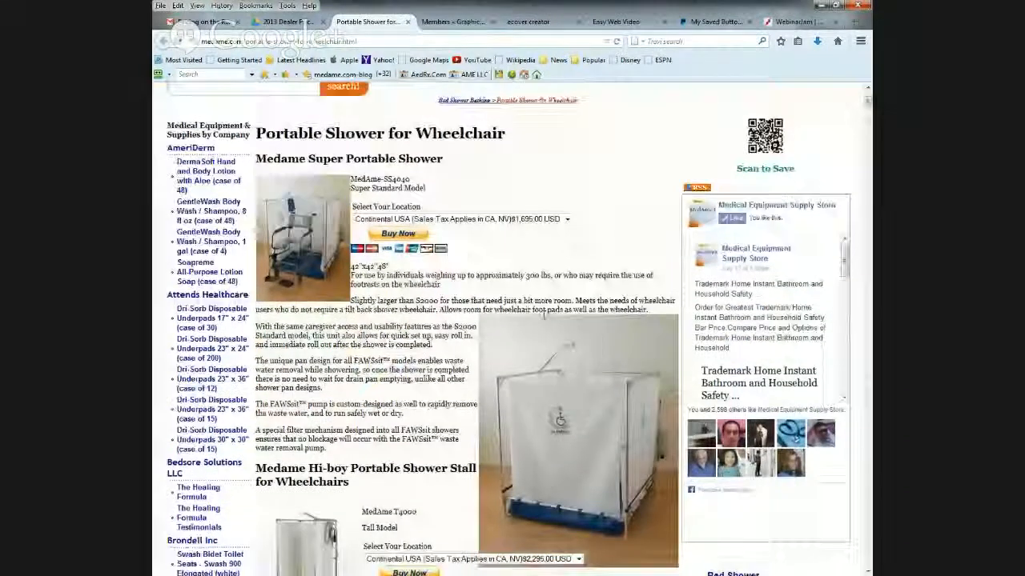
{"action": "scroll", "coordinate": [484, 387], "scroll_direction": "down", "scroll_amount": 2}
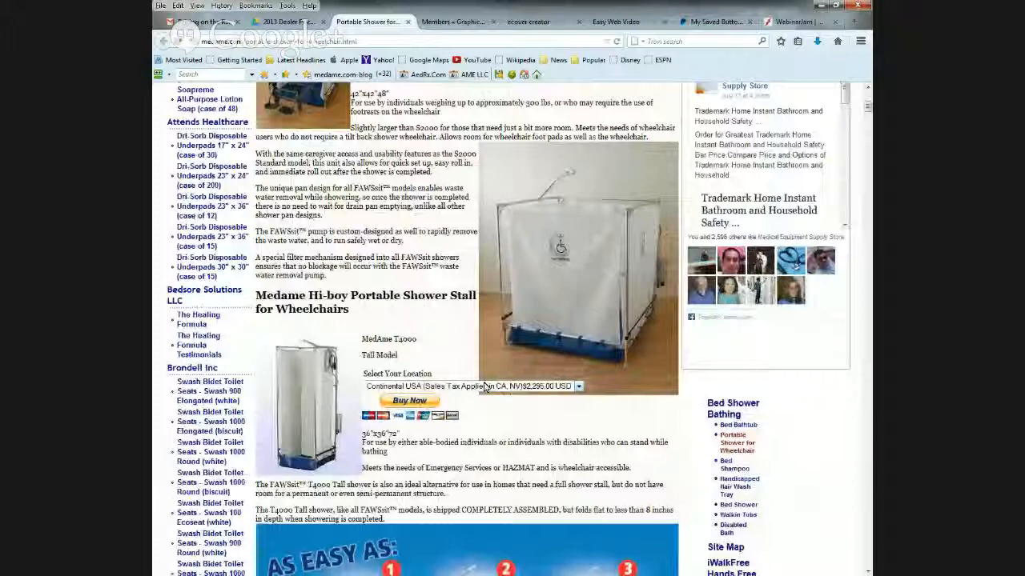
{"action": "left_click", "coordinate": [484, 386]}
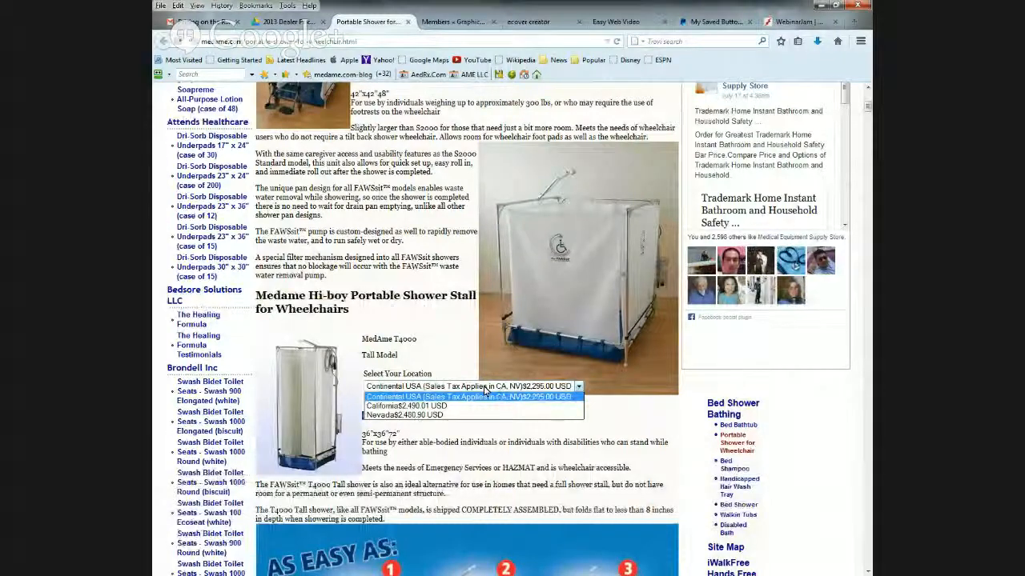
{"action": "left_click", "coordinate": [290, 24]}
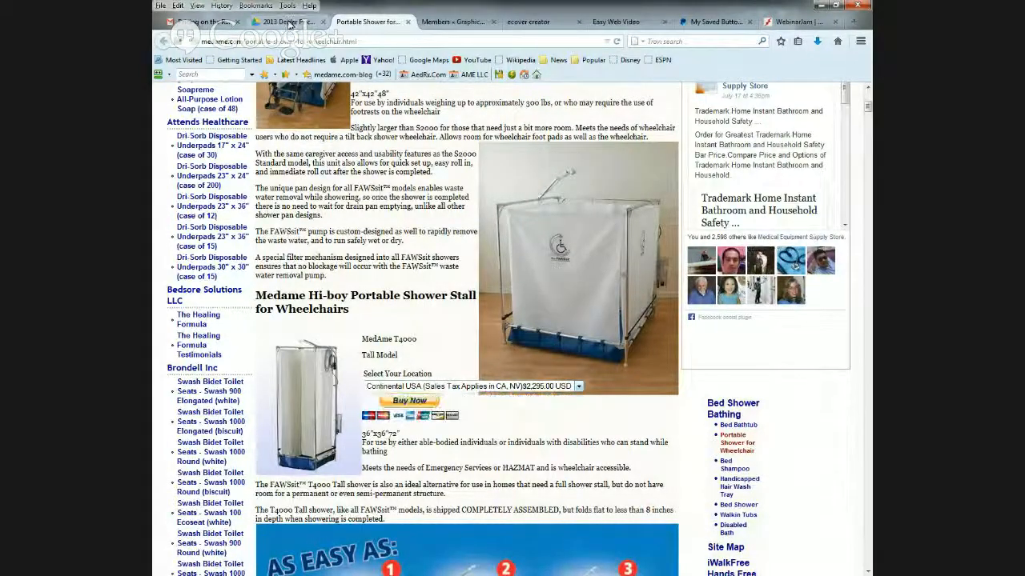
{"action": "left_click", "coordinate": [286, 24]}
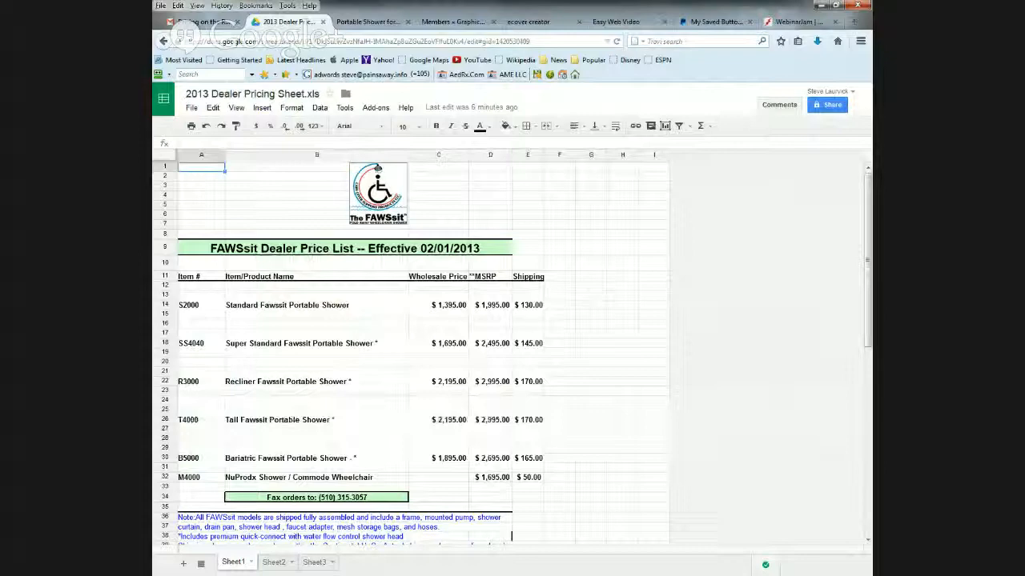
- Switch to XSite Pro and close the wheelchairshower.com site design, saving its changes
{"action": "key", "text": "alt+Tab"}
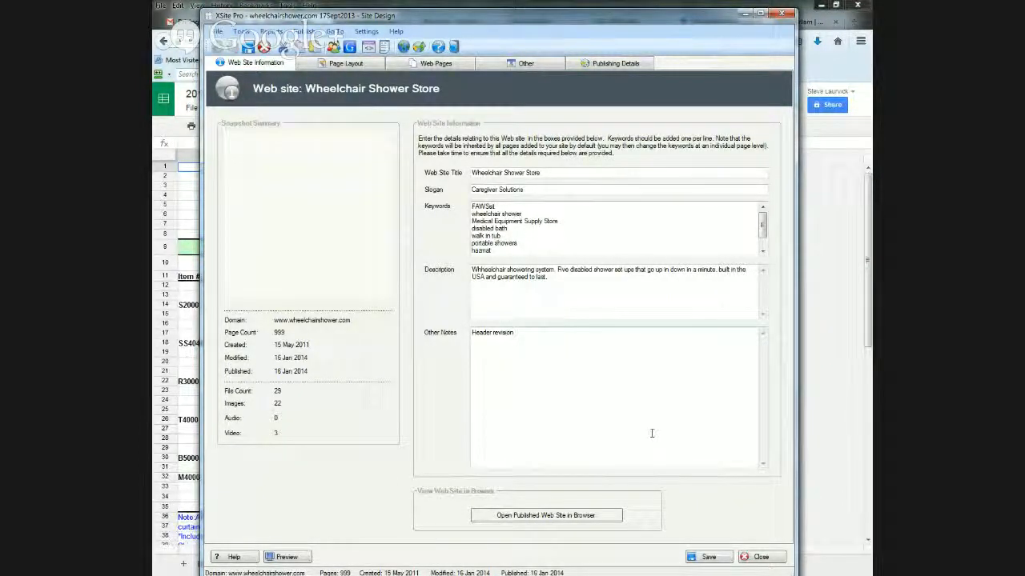
{"action": "left_click", "coordinate": [773, 559]}
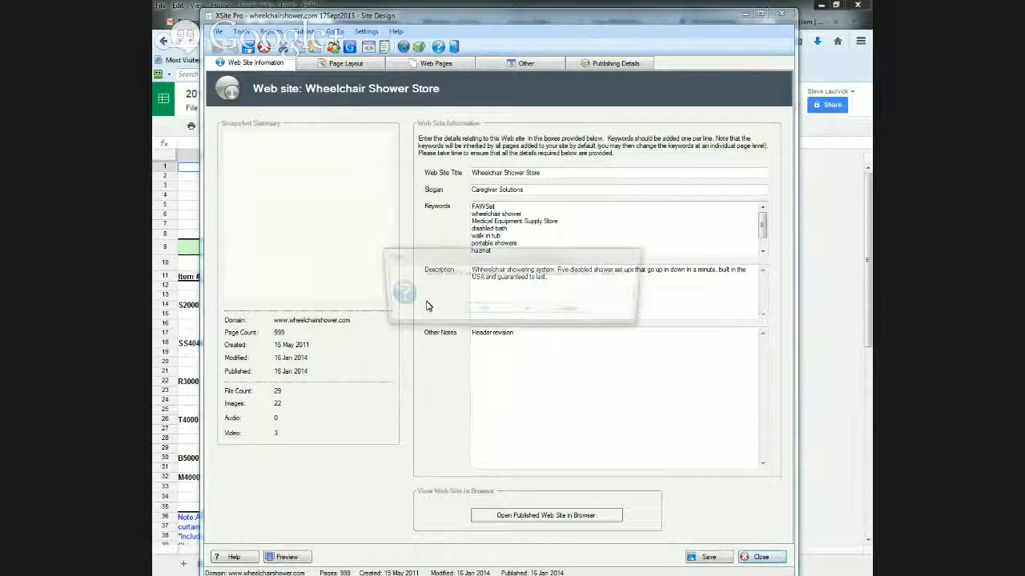
{"action": "left_click", "coordinate": [481, 310]}
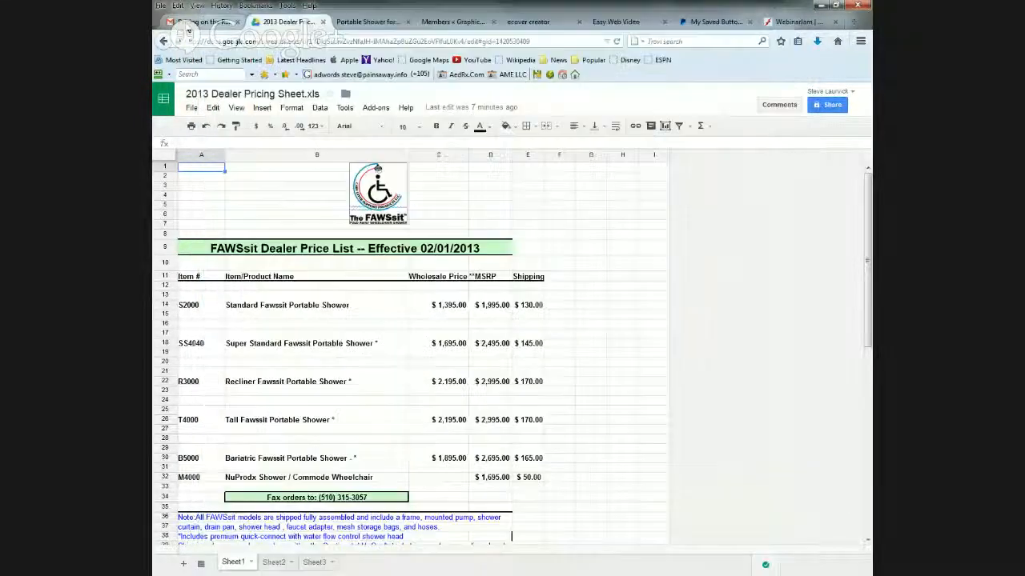
- Examine the emailed dealer price list and compare it with the Hi-boy T4000's location price options on the store page
{"action": "left_click", "coordinate": [196, 22]}
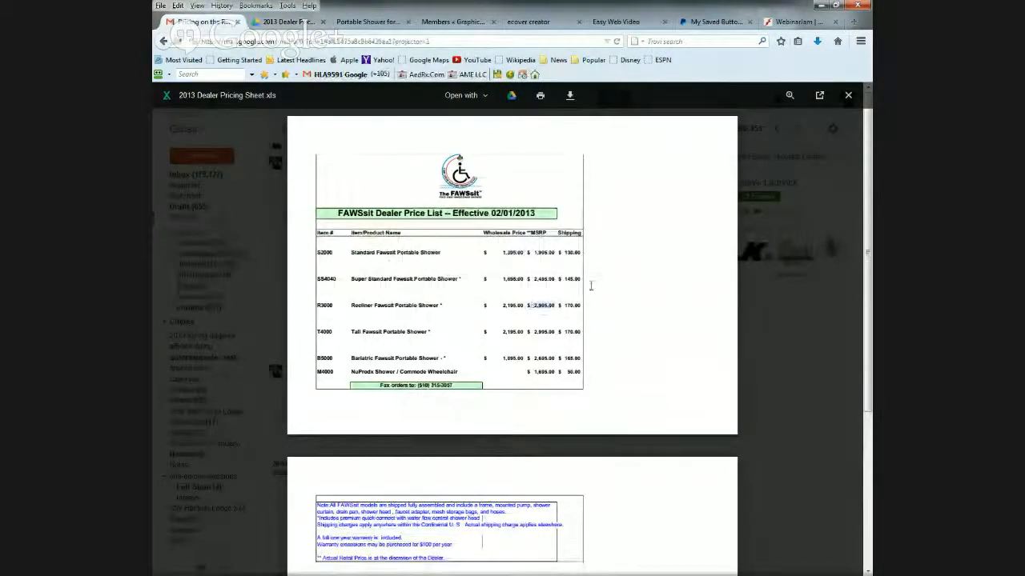
{"action": "left_click", "coordinate": [370, 23]}
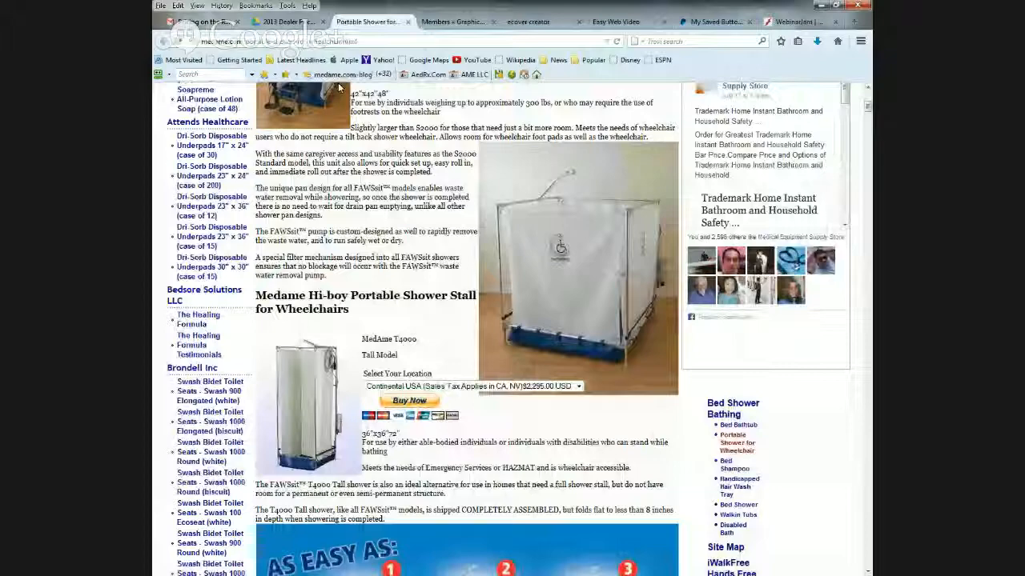
{"action": "scroll", "coordinate": [406, 179], "scroll_direction": "down", "scroll_amount": 2}
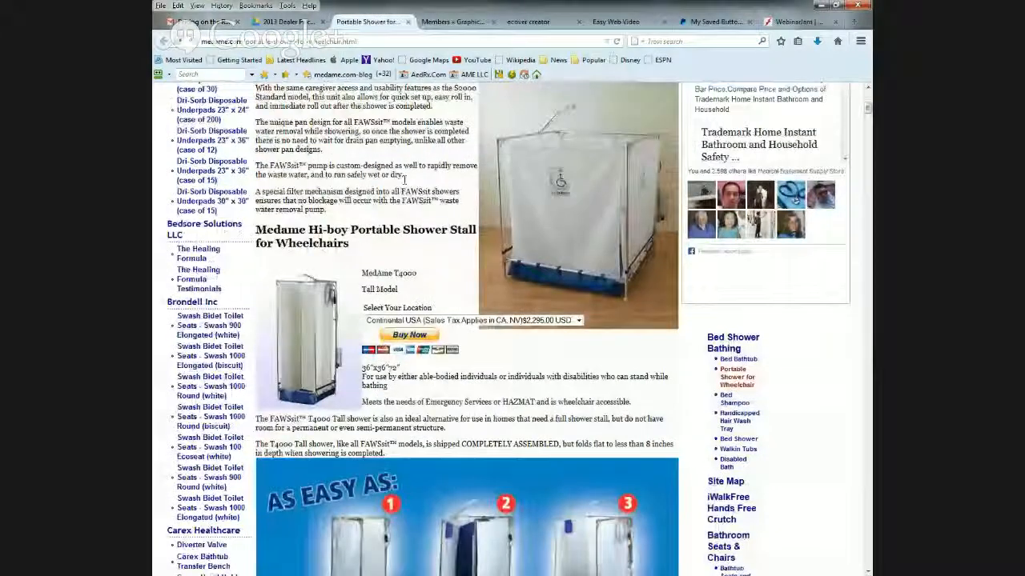
{"action": "scroll", "coordinate": [405, 179], "scroll_direction": "down", "scroll_amount": 2}
{"action": "left_click", "coordinate": [507, 258]}
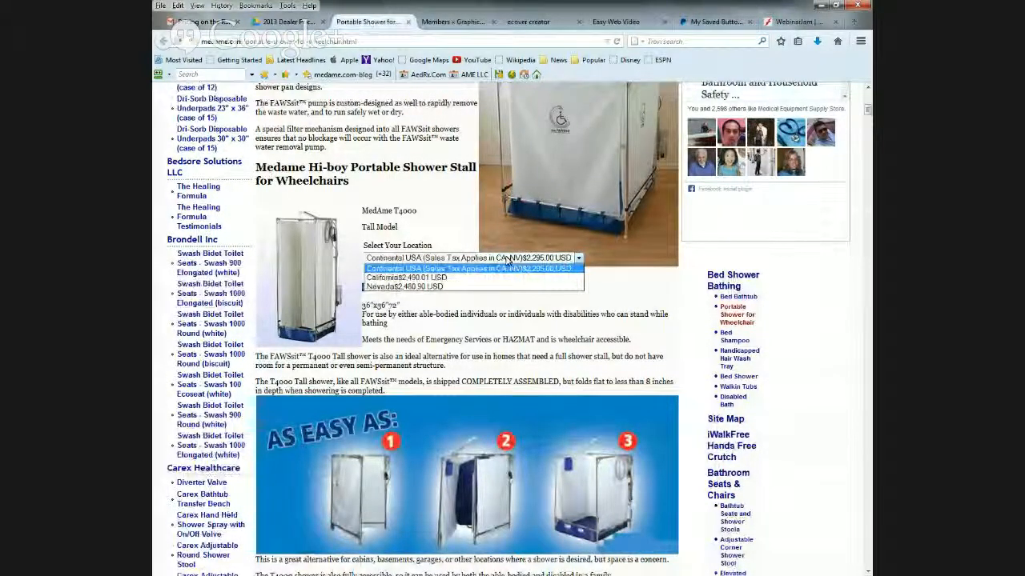
{"action": "scroll", "coordinate": [505, 260], "scroll_direction": "down", "scroll_amount": 2}
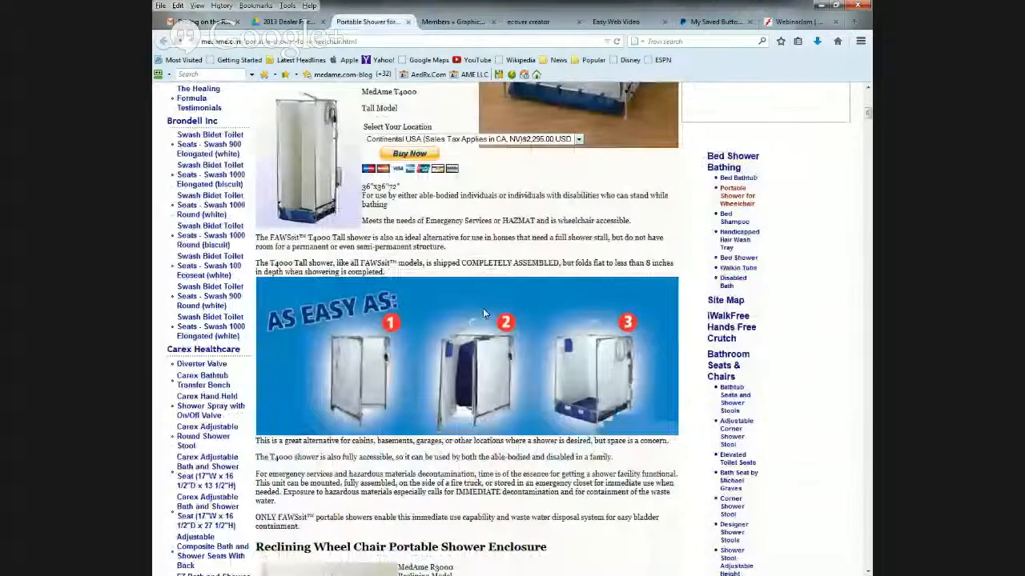
{"action": "scroll", "coordinate": [436, 278], "scroll_direction": "up", "scroll_amount": 4}
{"action": "scroll", "coordinate": [436, 277], "scroll_direction": "up", "scroll_amount": 3}
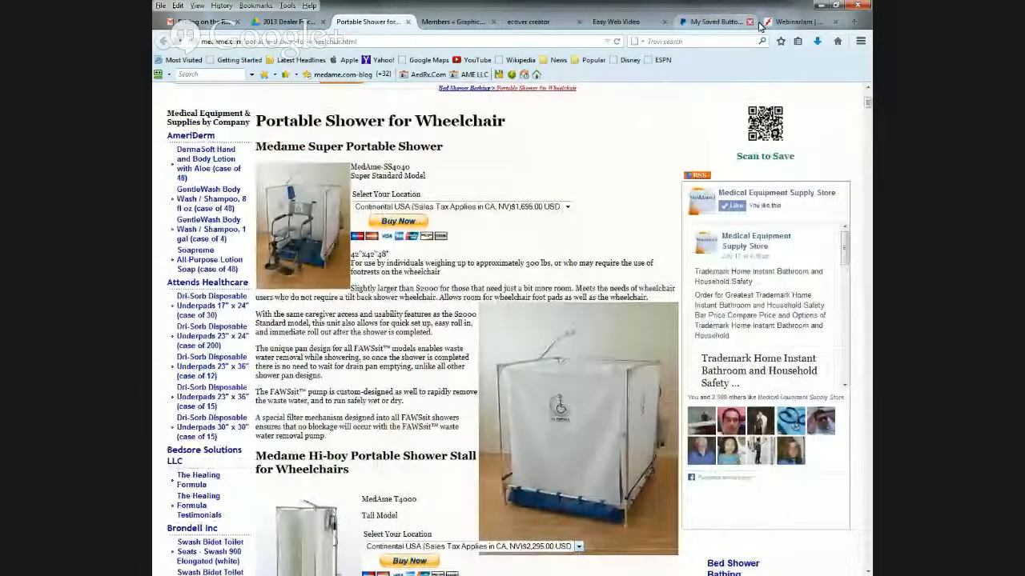
- Find the Recliner Fawssit Portable Shower among the saved PayPal buttons and open it for editing
{"action": "left_click", "coordinate": [716, 21]}
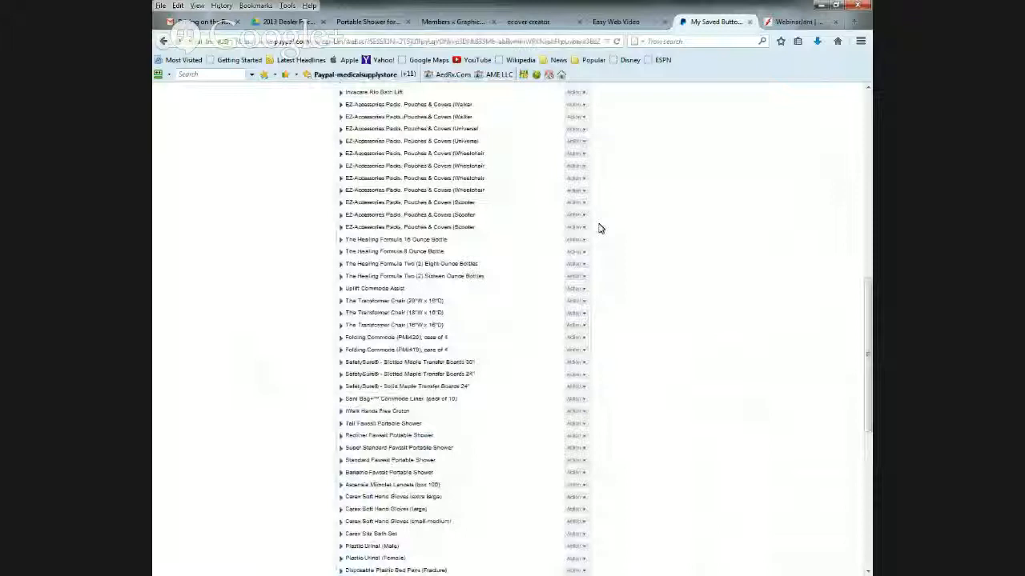
{"action": "scroll", "coordinate": [632, 237], "scroll_direction": "up", "scroll_amount": 7}
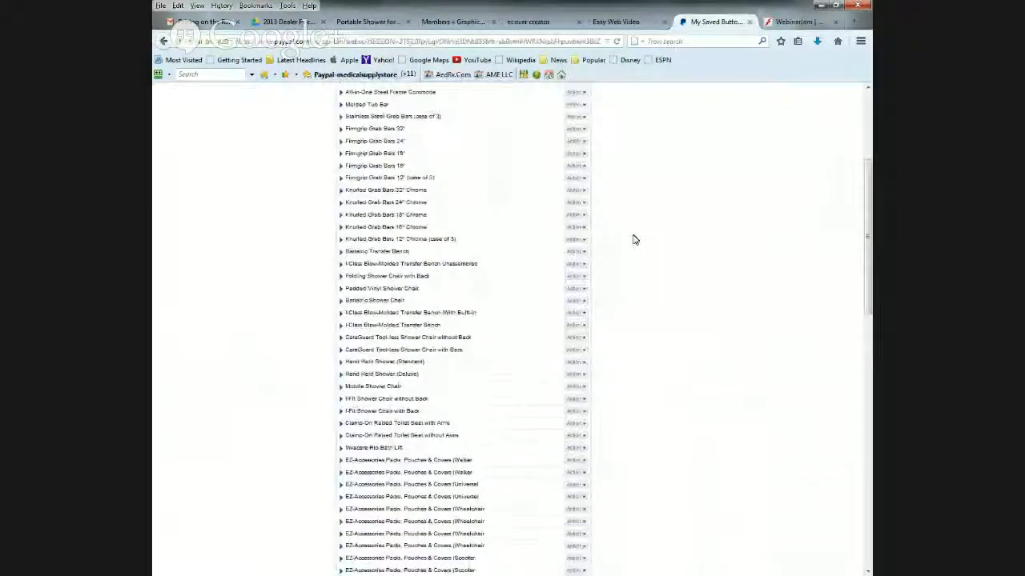
{"action": "scroll", "coordinate": [633, 240], "scroll_direction": "up", "scroll_amount": 4}
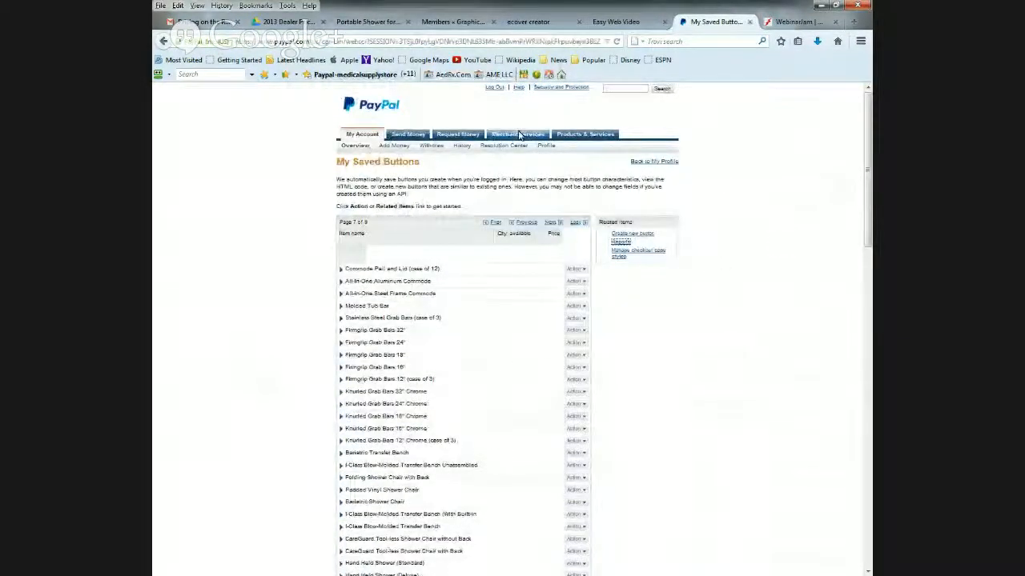
{"action": "scroll", "coordinate": [672, 338], "scroll_direction": "down", "scroll_amount": 1}
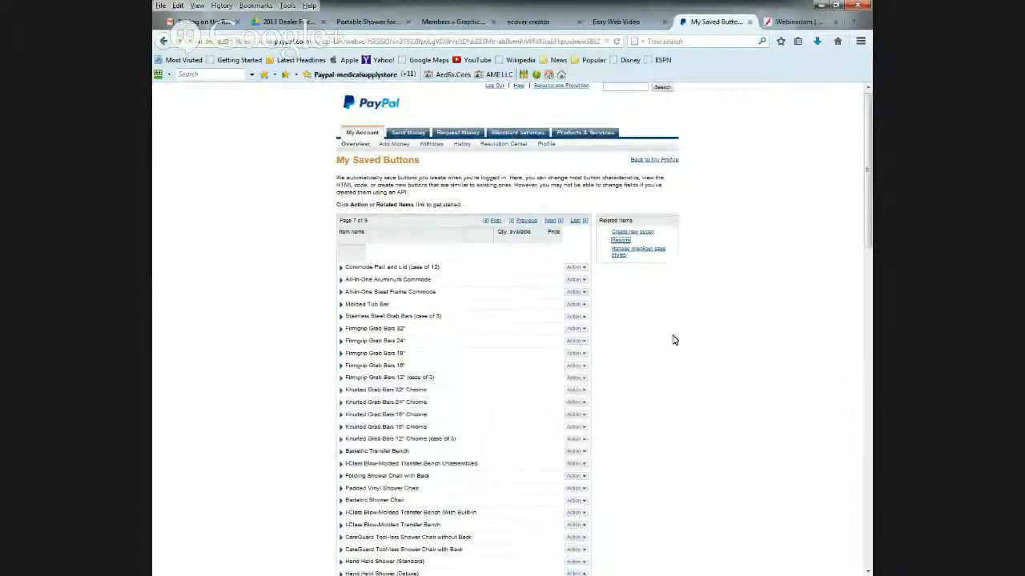
{"action": "scroll", "coordinate": [672, 340], "scroll_direction": "down", "scroll_amount": 4}
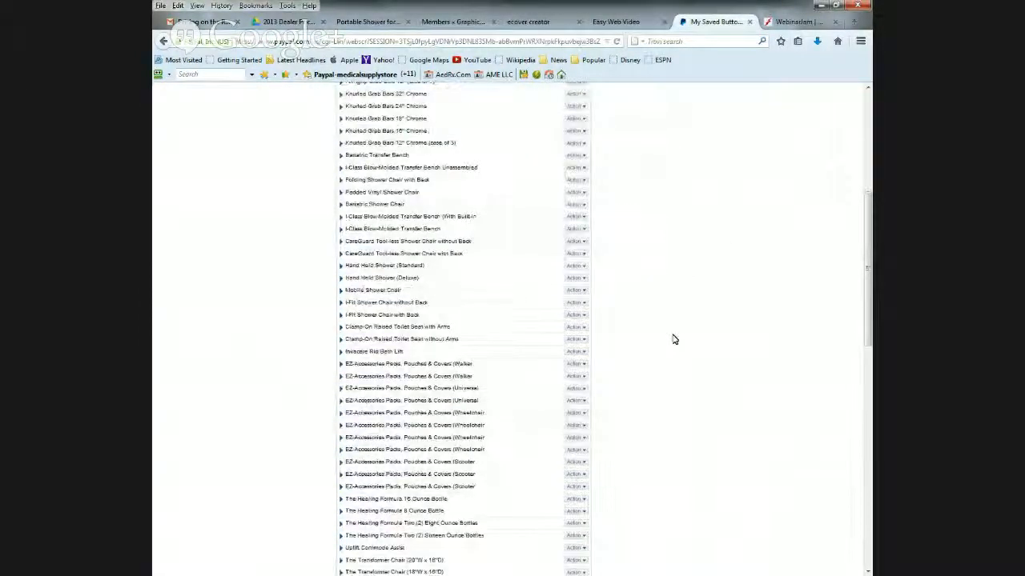
{"action": "scroll", "coordinate": [672, 339], "scroll_direction": "down", "scroll_amount": 2}
{"action": "scroll", "coordinate": [672, 339], "scroll_direction": "down", "scroll_amount": 3}
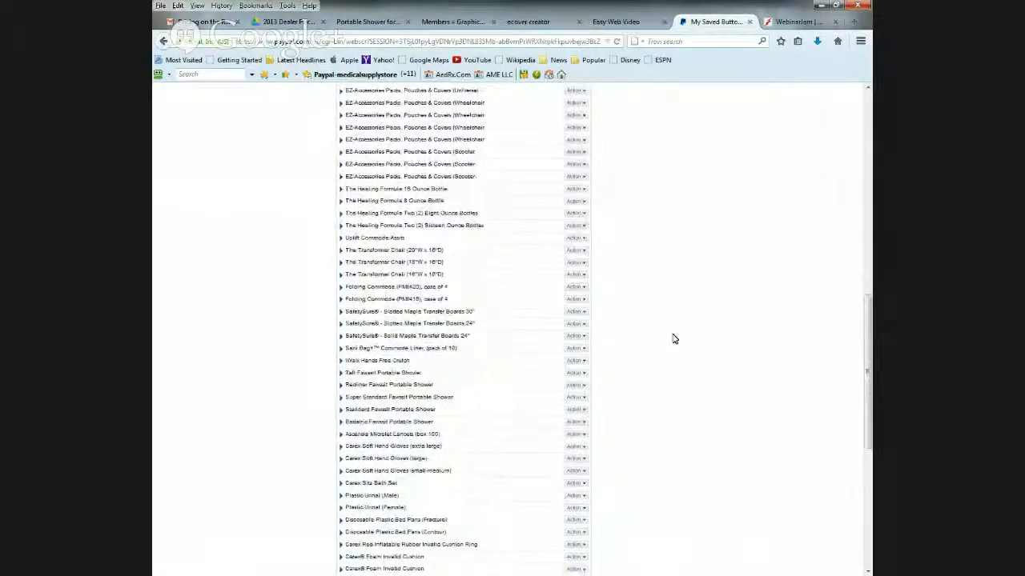
{"action": "left_click", "coordinate": [576, 385]}
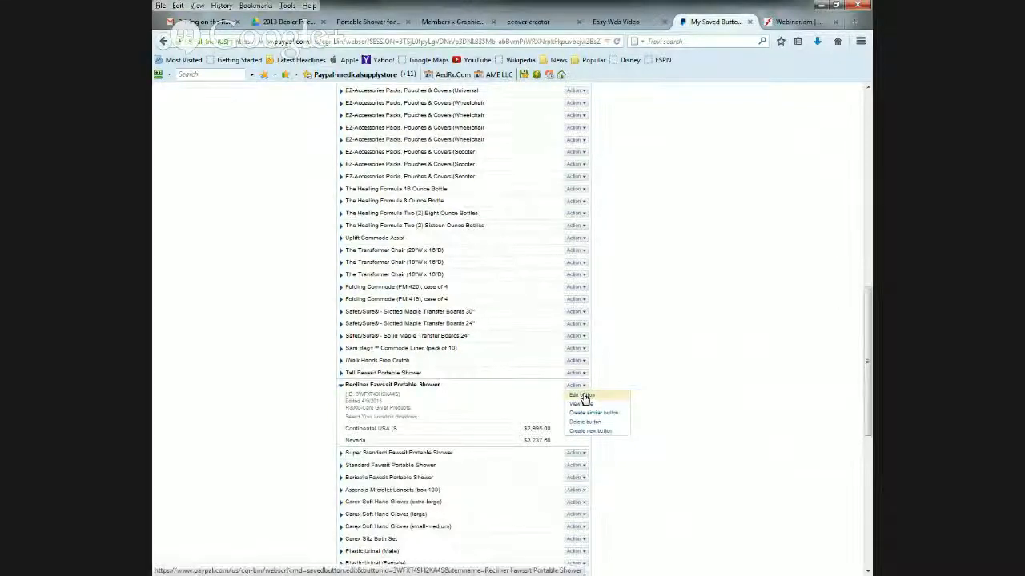
{"action": "left_click", "coordinate": [582, 396]}
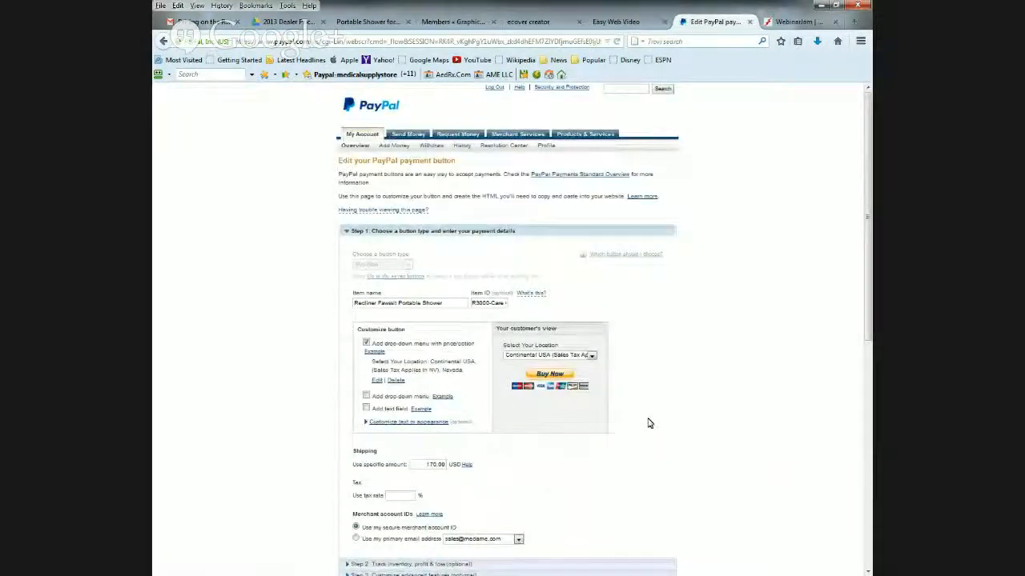
- Review the recliner shower button's payment details and check the portable shower listings on the store page
{"action": "scroll", "coordinate": [649, 424], "scroll_direction": "down", "scroll_amount": 2}
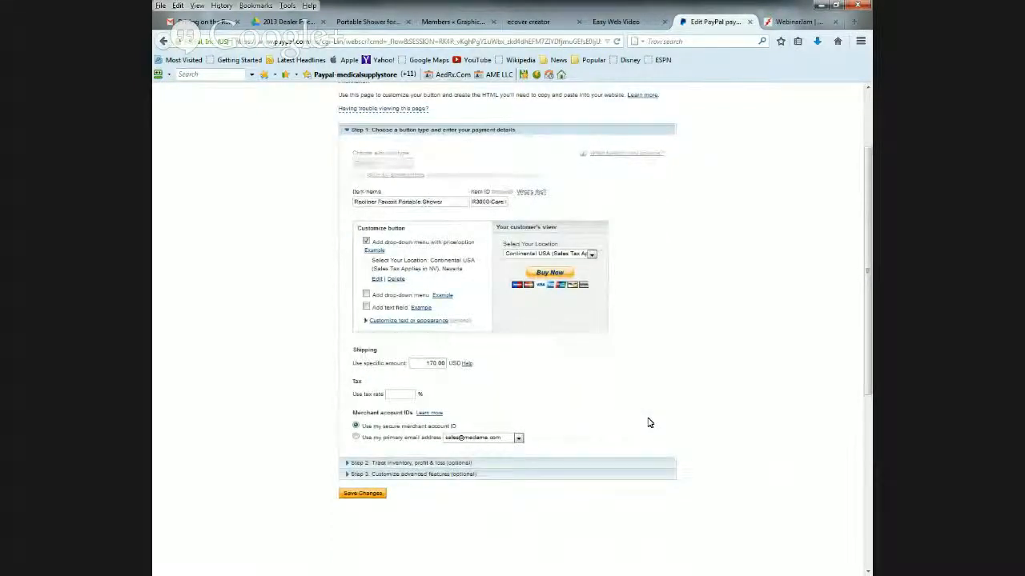
{"action": "scroll", "coordinate": [650, 423], "scroll_direction": "up", "scroll_amount": 2}
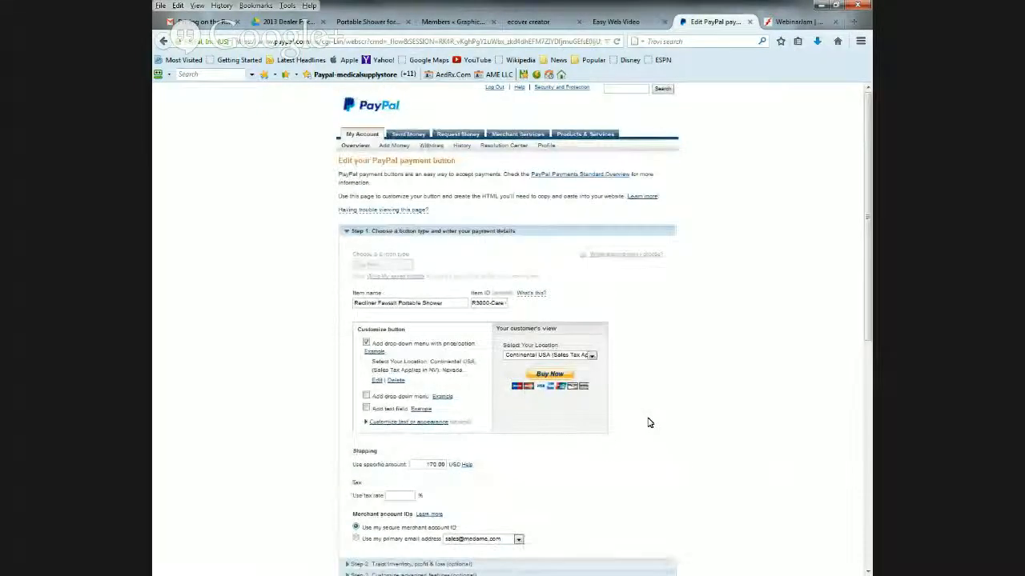
{"action": "left_click", "coordinate": [364, 22]}
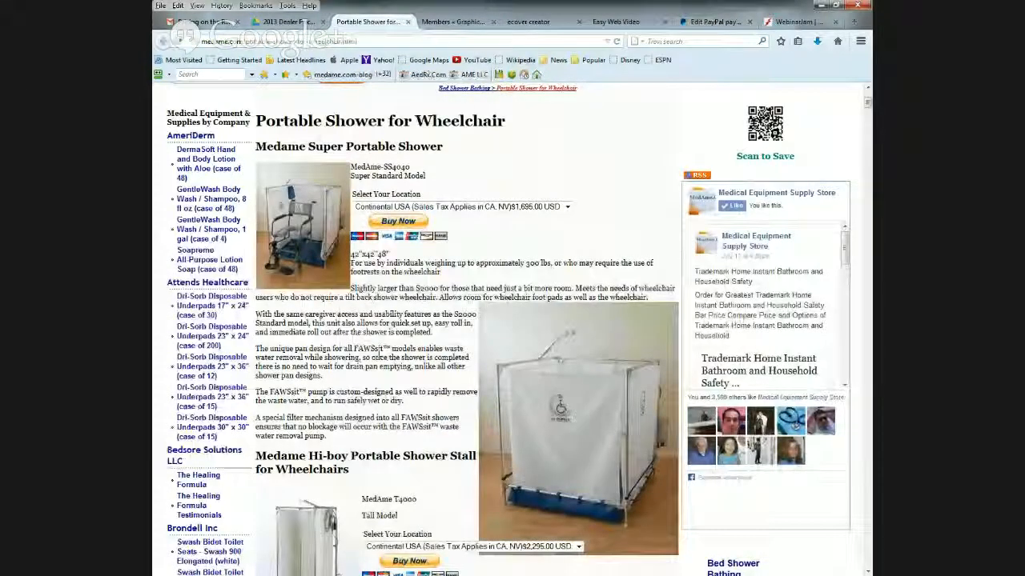
{"action": "scroll", "coordinate": [512, 320], "scroll_direction": "down", "scroll_amount": 4}
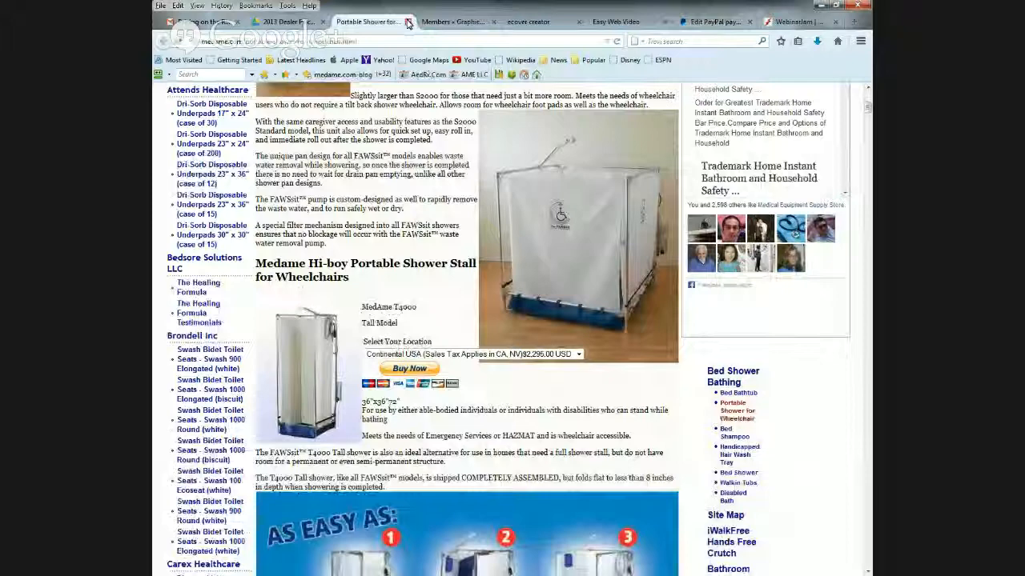
- Copy the MSRP value 2995 of the R3000 Recliner Fawssit Portable Shower from the dealer pricing sheet
{"action": "left_click", "coordinate": [288, 22]}
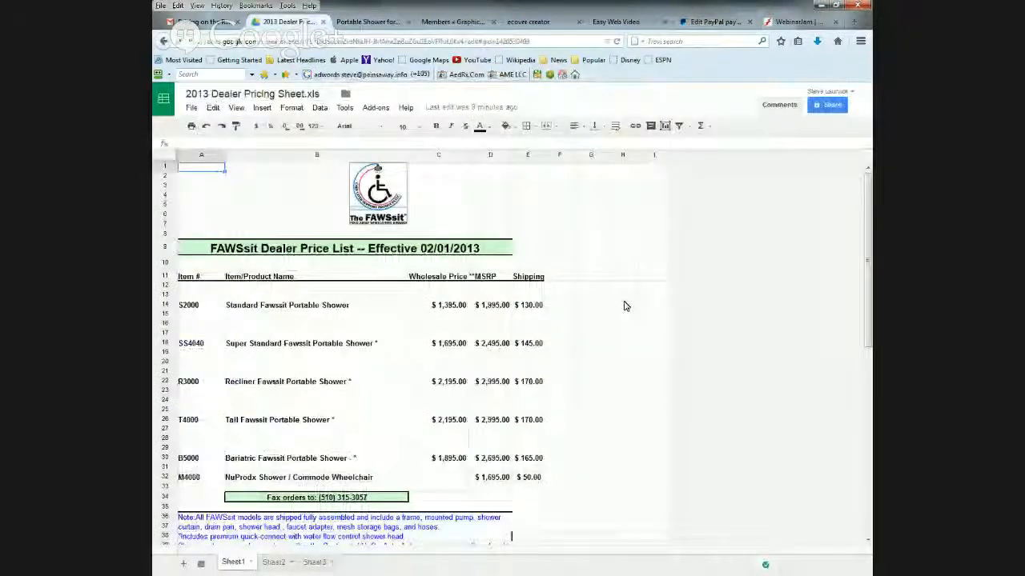
{"action": "left_click", "coordinate": [490, 390]}
{"action": "left_click", "coordinate": [491, 381]}
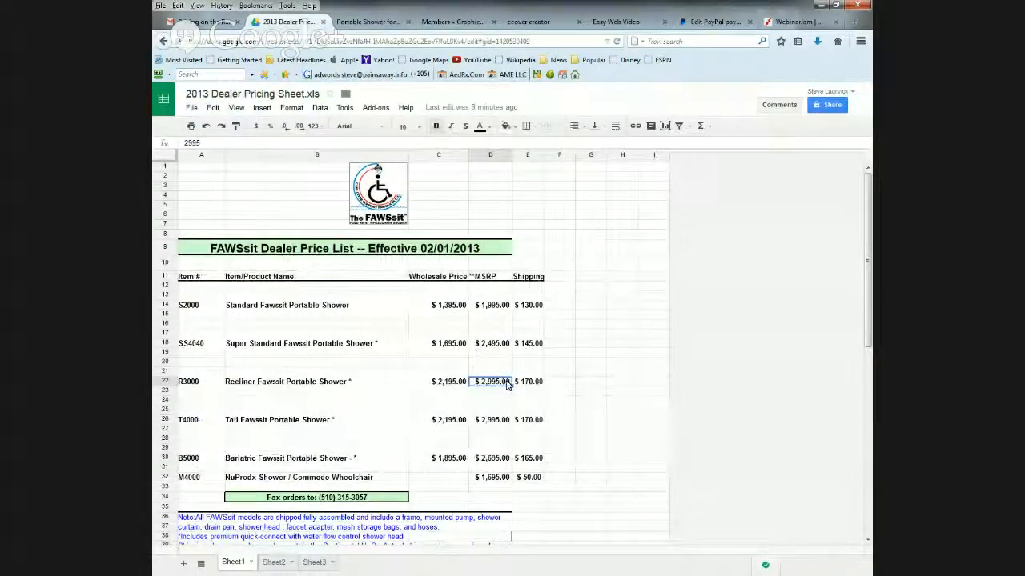
{"action": "double_click", "coordinate": [485, 382]}
{"action": "left_click_drag", "start_coordinate": [485, 382], "coordinate": [511, 382]}
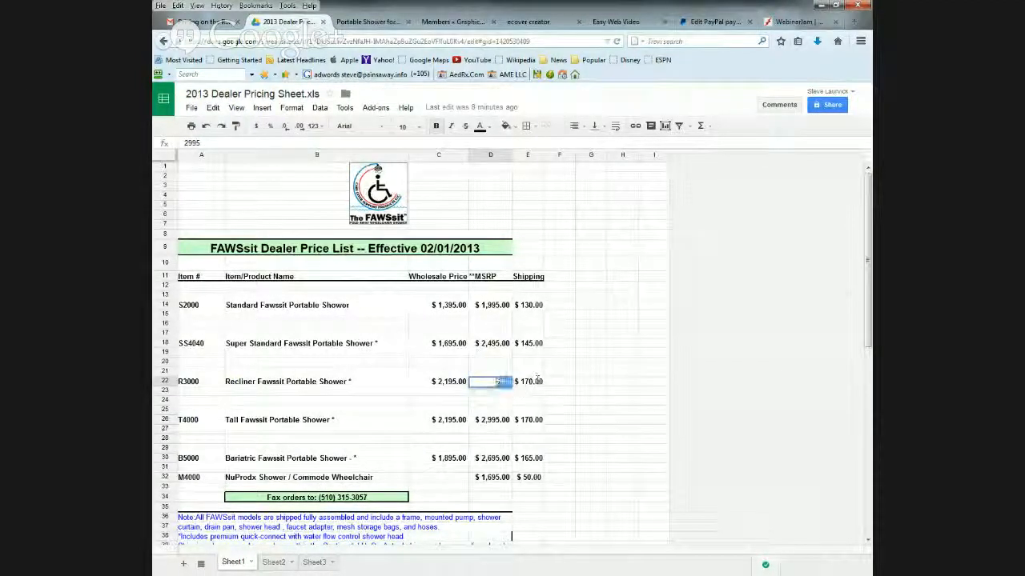
{"action": "right_click", "coordinate": [506, 381]}
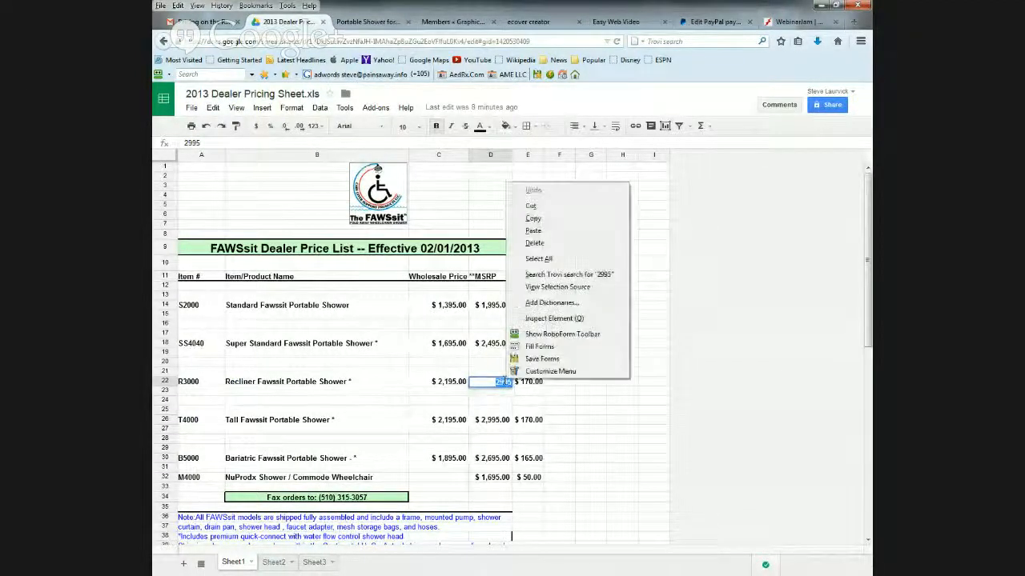
{"action": "left_click", "coordinate": [533, 219]}
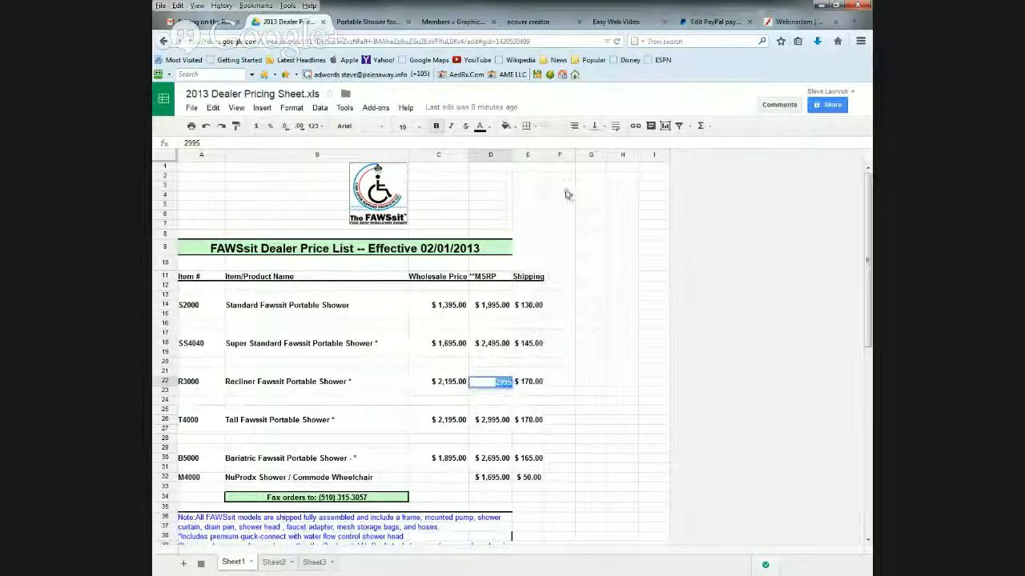
- Glance at the Hi-boy T4000 listing on the store page and save the Recliner Fawssit Portable Shower's PayPal button
{"action": "left_click", "coordinate": [374, 23]}
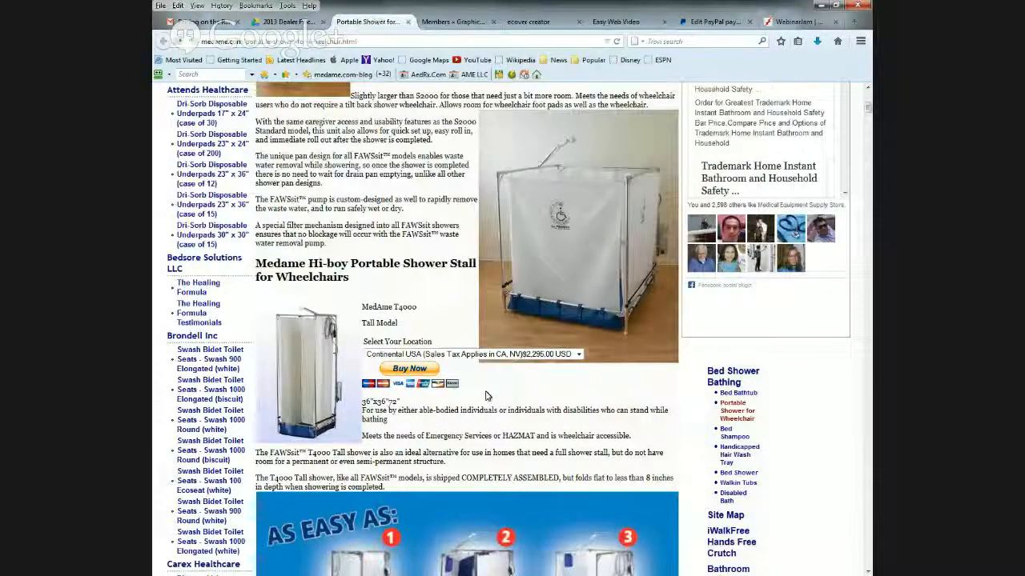
{"action": "left_click", "coordinate": [710, 23]}
{"action": "scroll", "coordinate": [686, 403], "scroll_direction": "down", "scroll_amount": 1}
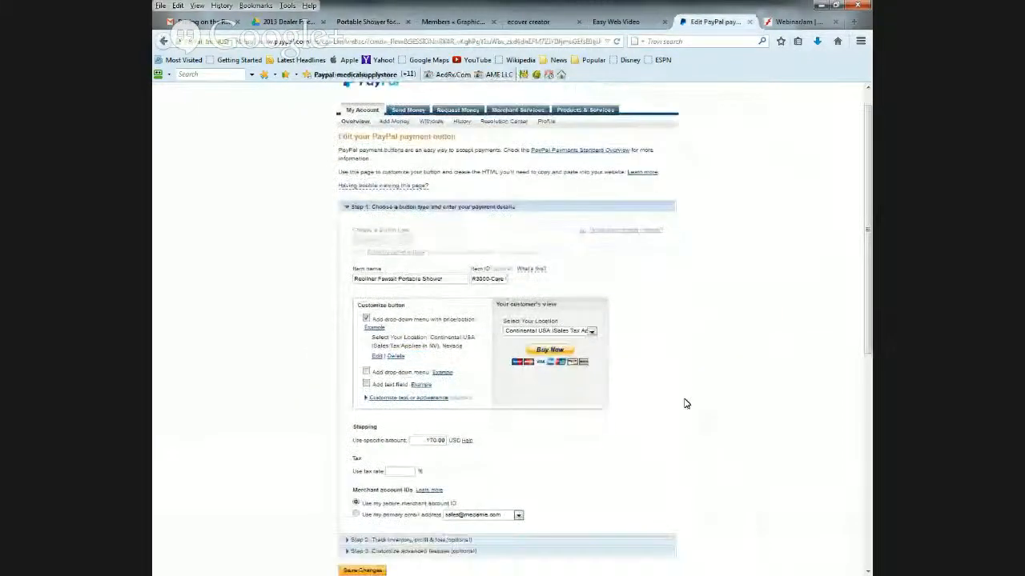
{"action": "scroll", "coordinate": [357, 441], "scroll_direction": "down", "scroll_amount": 3}
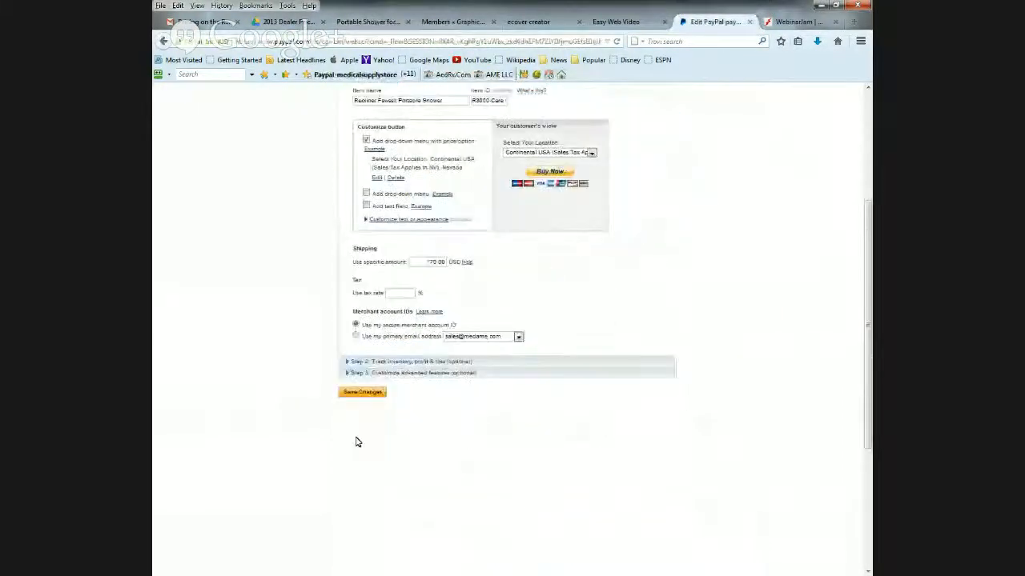
{"action": "left_click", "coordinate": [361, 393]}
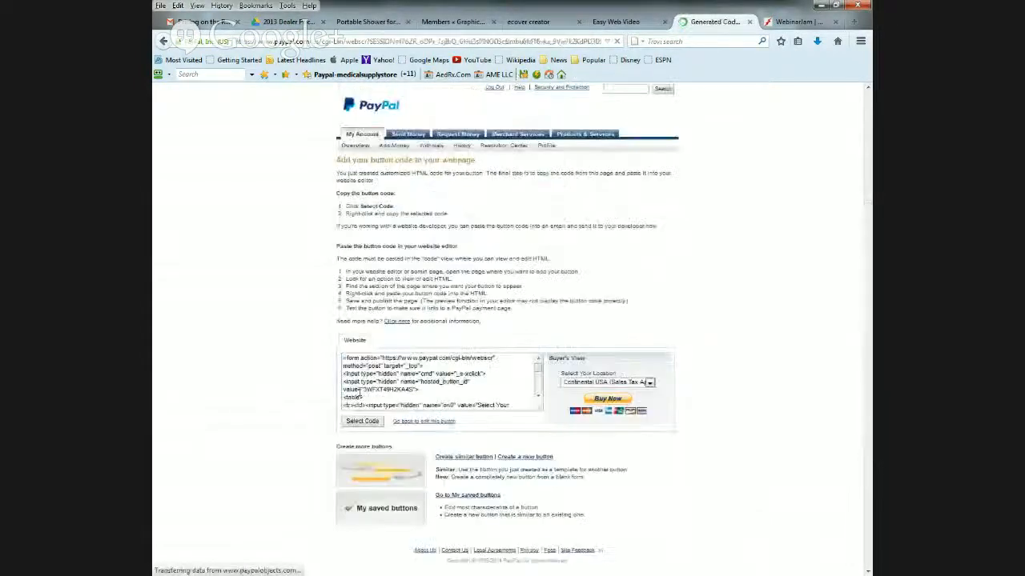
- Copy the recliner button's generated website code and briefly check the Wheelchair Shower Store project in XSite Pro
{"action": "left_click", "coordinate": [363, 421]}
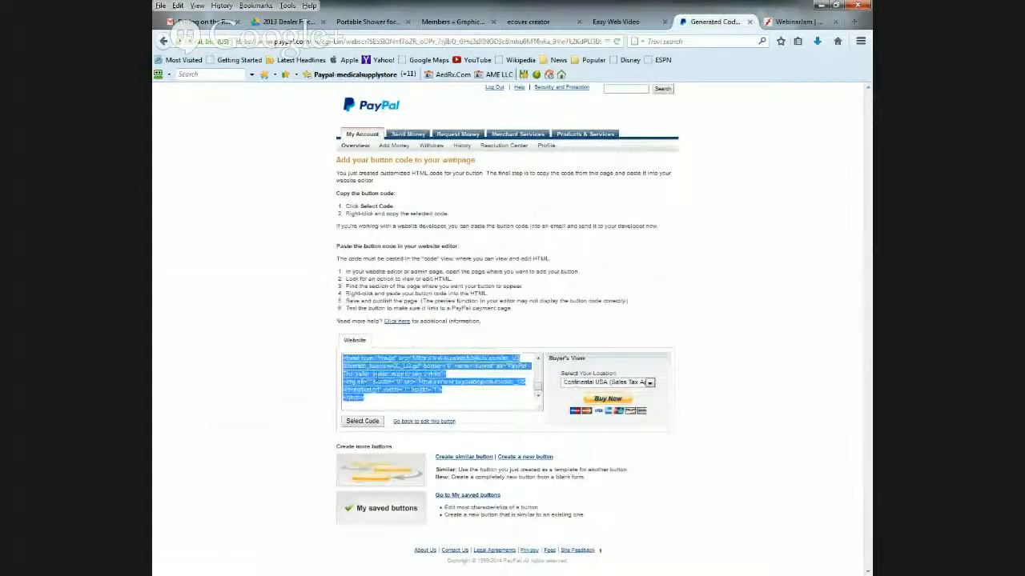
{"action": "right_click", "coordinate": [377, 373]}
{"action": "left_click", "coordinate": [404, 412]}
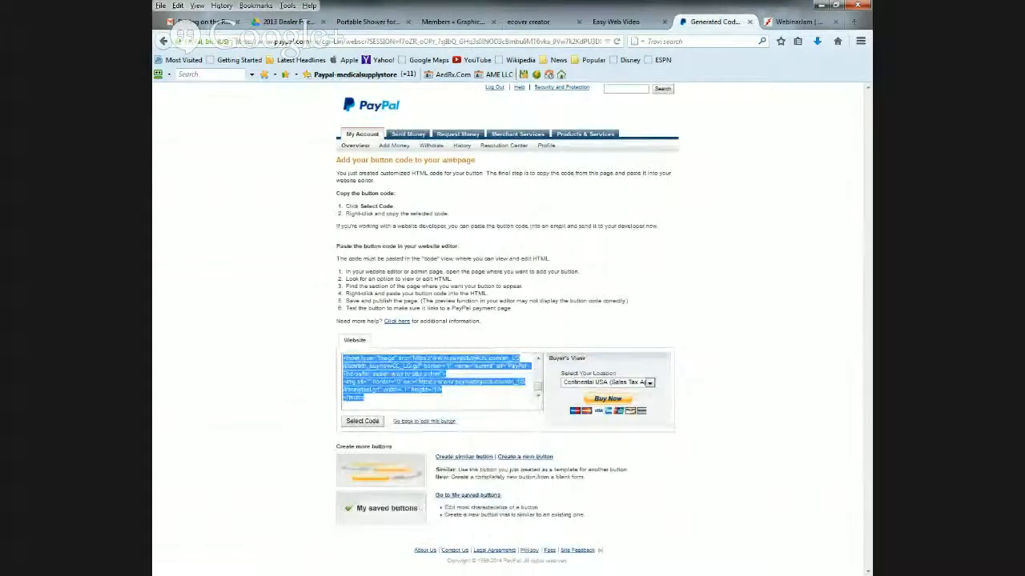
{"action": "left_click", "coordinate": [258, 574]}
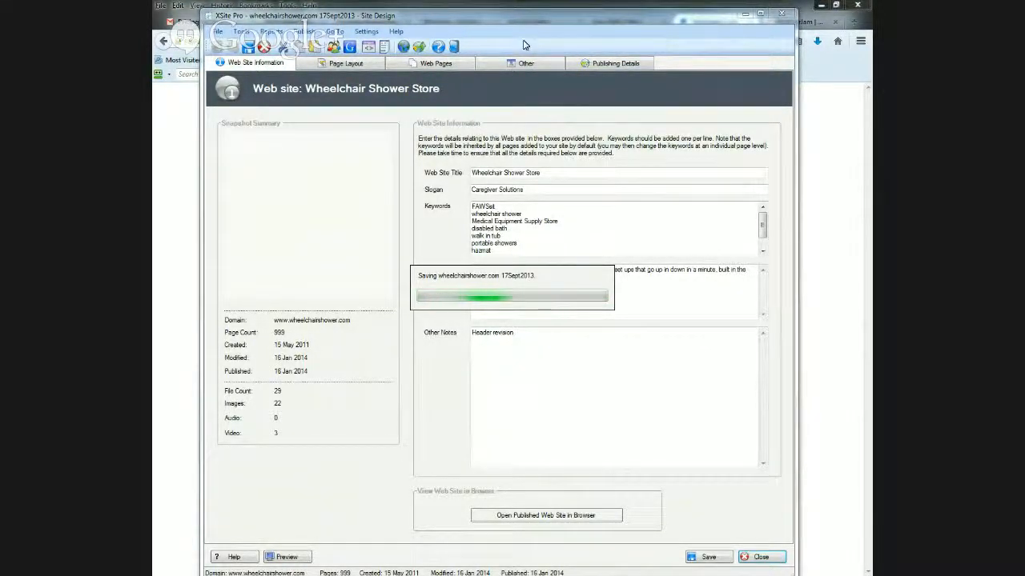
{"action": "left_click", "coordinate": [838, 123]}
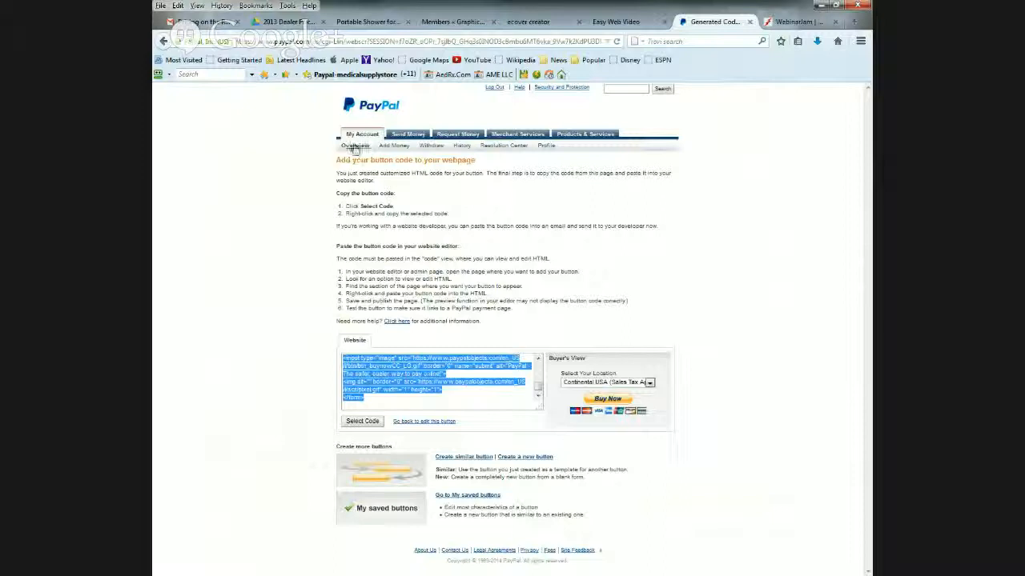
- Open the list of saved PayPal buttons from Merchant Services and go to its last page
{"action": "left_click", "coordinate": [518, 136]}
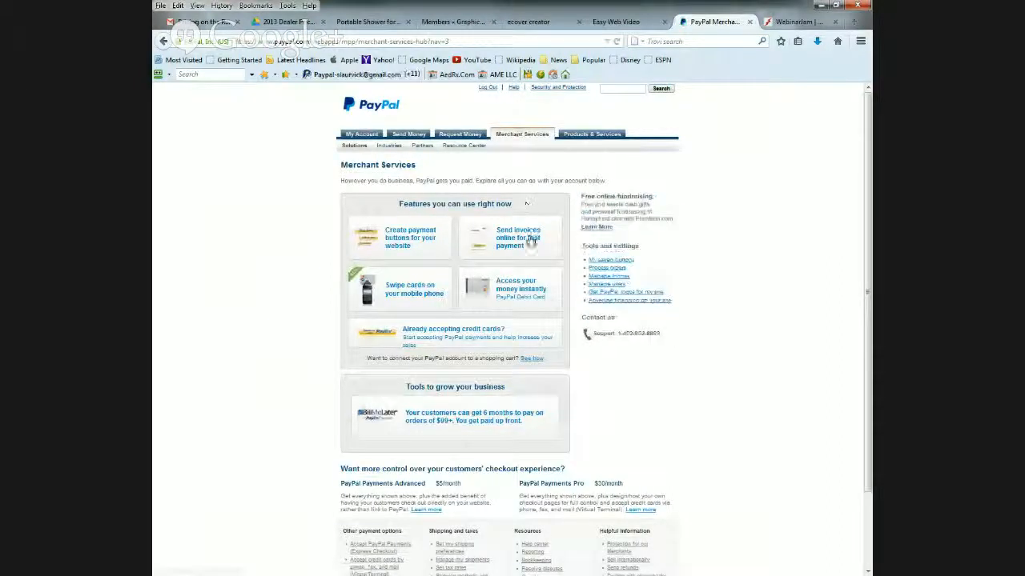
{"action": "left_click", "coordinate": [610, 261]}
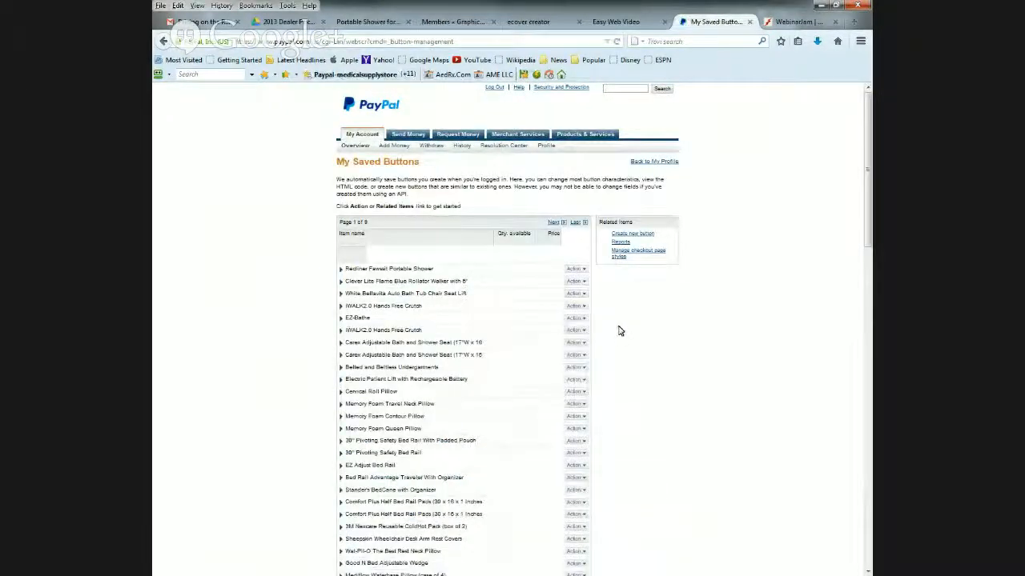
{"action": "scroll", "coordinate": [647, 382], "scroll_direction": "down", "scroll_amount": 3}
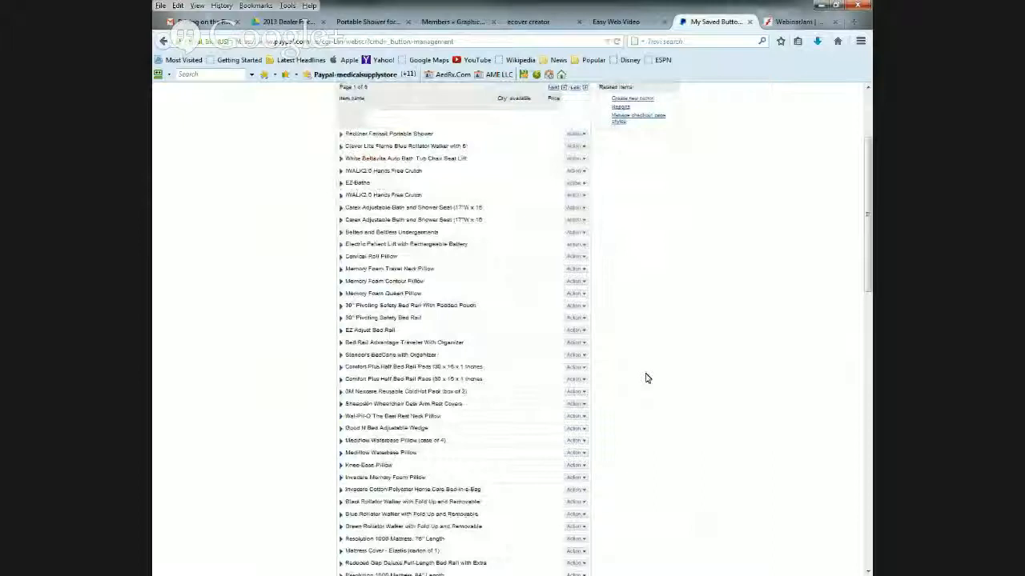
{"action": "scroll", "coordinate": [646, 378], "scroll_direction": "down", "scroll_amount": 7}
{"action": "scroll", "coordinate": [636, 392], "scroll_direction": "down", "scroll_amount": 10}
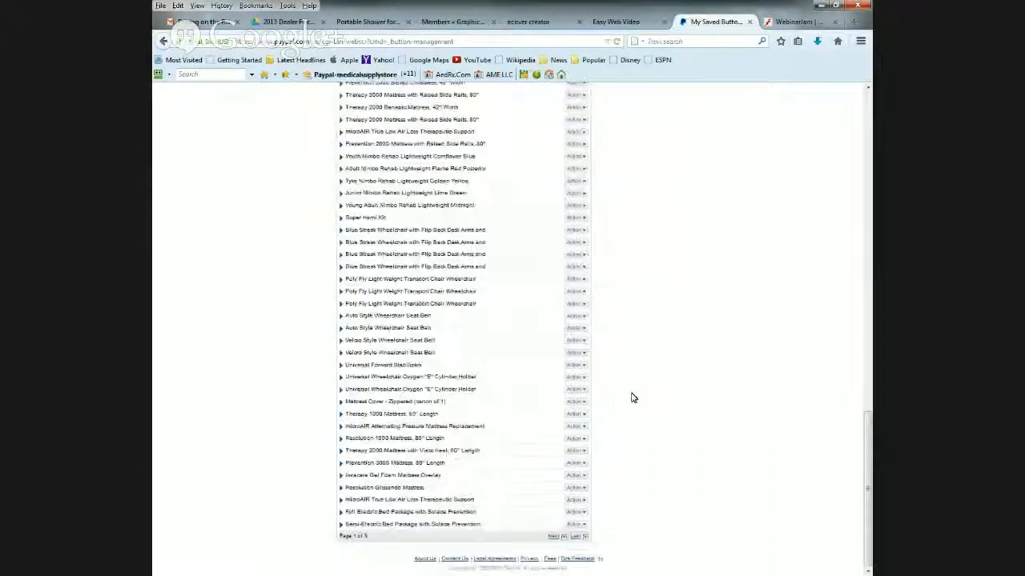
{"action": "left_click", "coordinate": [575, 537]}
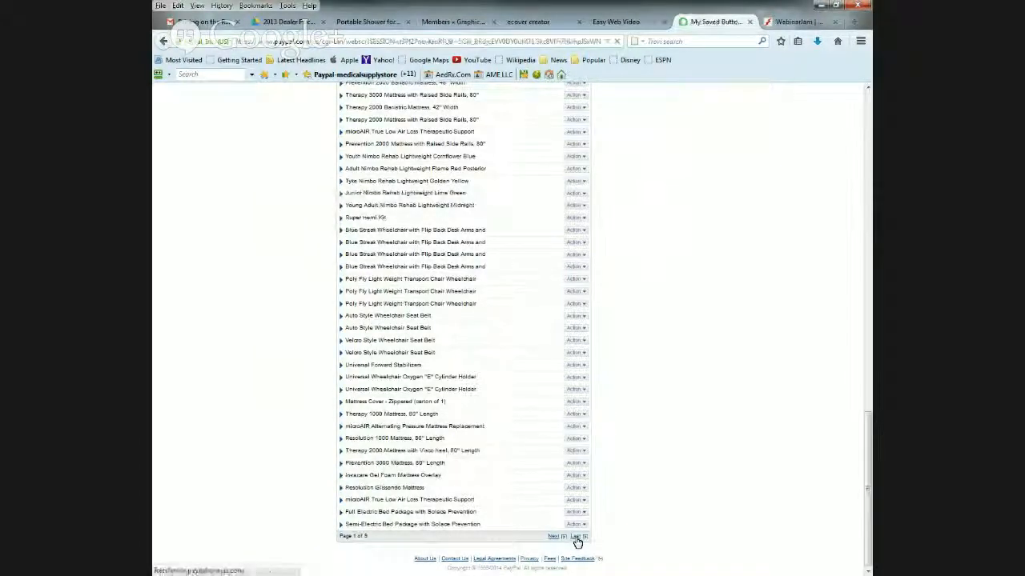
- Look through the last pages of saved buttons and go back to page 7
{"action": "scroll", "coordinate": [576, 535], "scroll_direction": "down", "scroll_amount": 5}
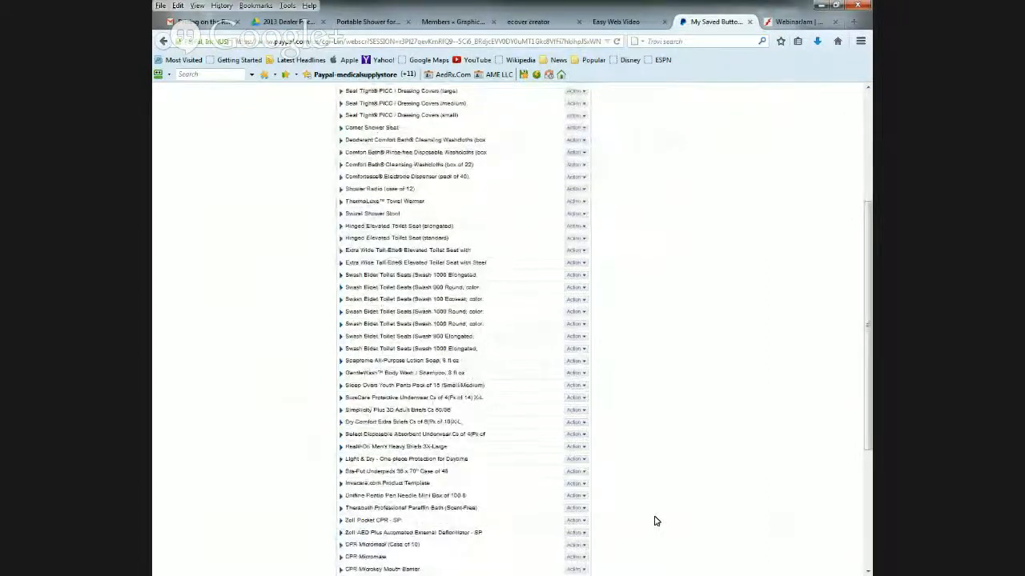
{"action": "scroll", "coordinate": [654, 521], "scroll_direction": "down", "scroll_amount": 5}
{"action": "left_click", "coordinate": [542, 537]}
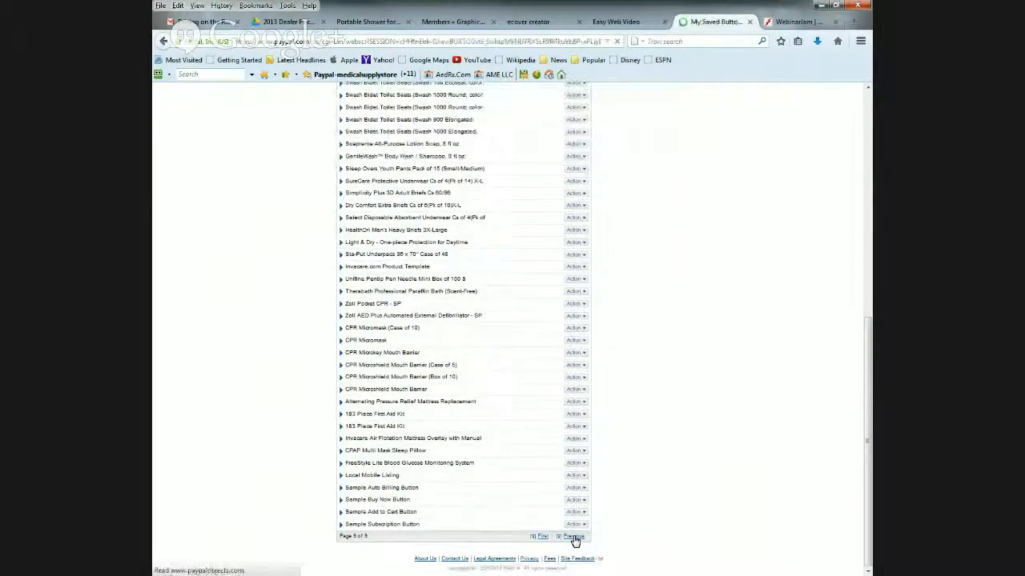
{"action": "scroll", "coordinate": [594, 526], "scroll_direction": "down", "scroll_amount": 8}
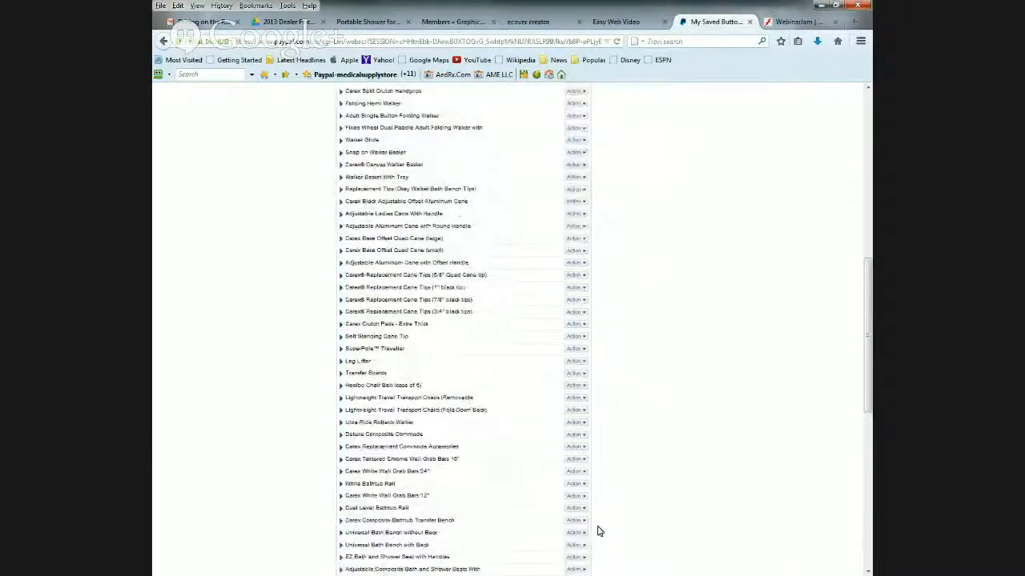
{"action": "scroll", "coordinate": [594, 531], "scroll_direction": "down", "scroll_amount": 5}
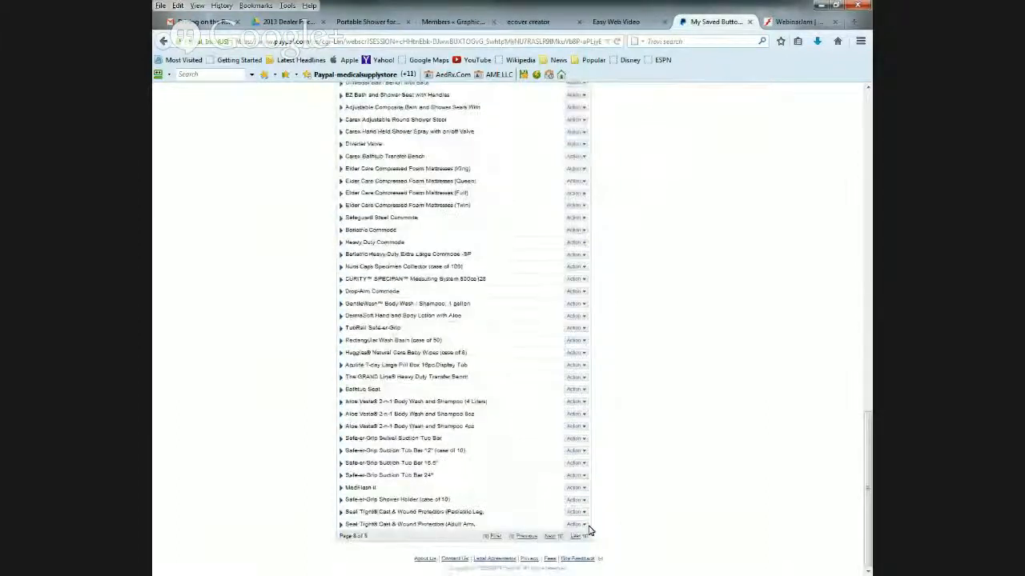
{"action": "left_click", "coordinate": [524, 537]}
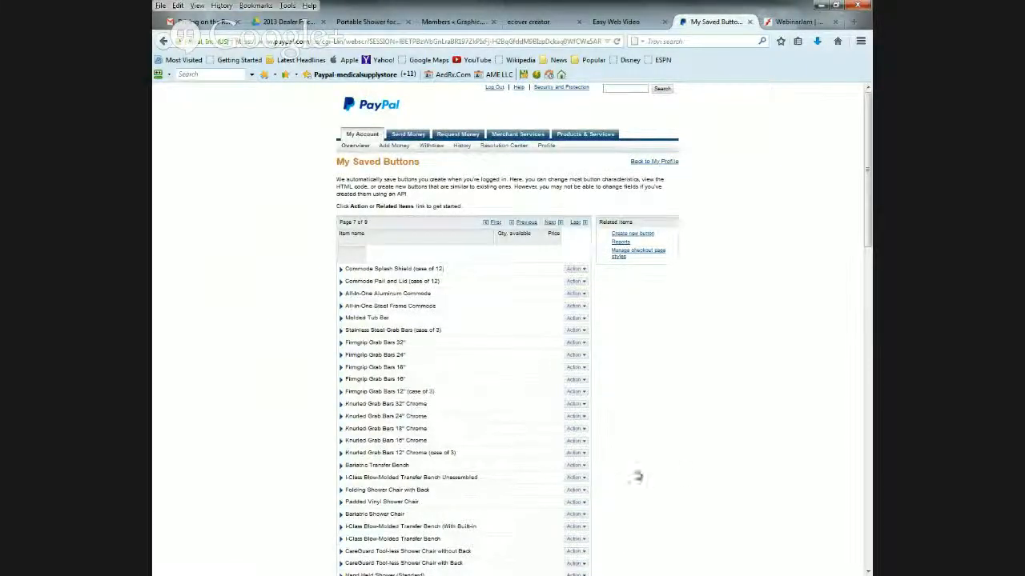
- Search page 7 of the saved buttons for the Fawssit portable shower entries and locate the Tall Fawssit Portable Shower
{"action": "scroll", "coordinate": [682, 477], "scroll_direction": "down", "scroll_amount": 5}
{"action": "scroll", "coordinate": [682, 477], "scroll_direction": "down", "scroll_amount": 3}
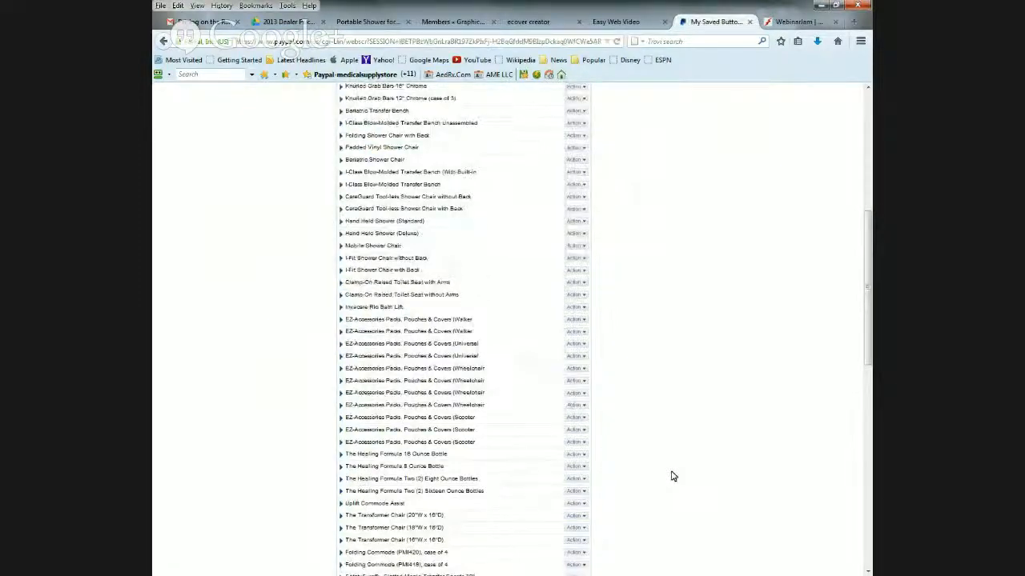
{"action": "scroll", "coordinate": [672, 476], "scroll_direction": "down", "scroll_amount": 2}
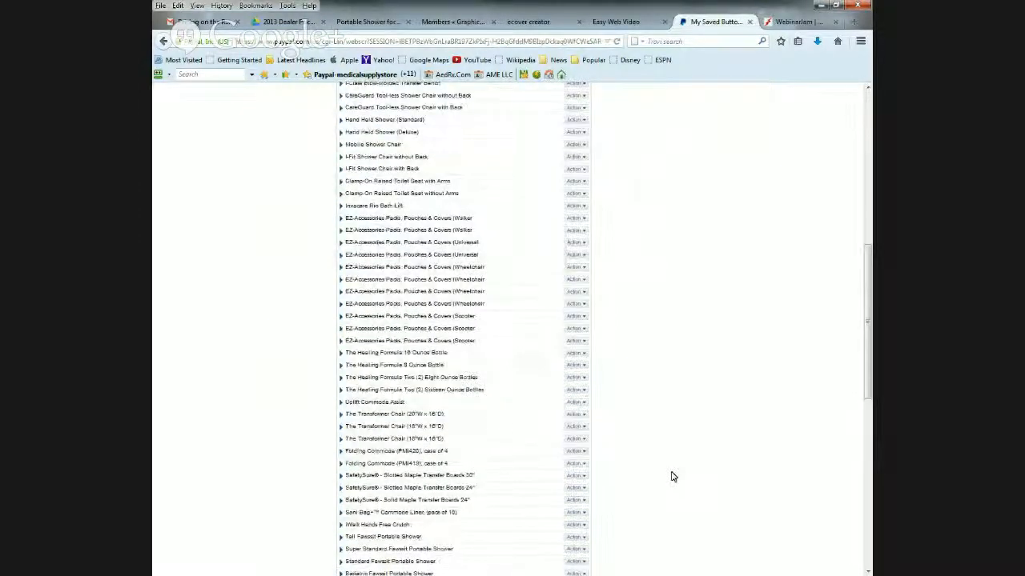
{"action": "scroll", "coordinate": [673, 477], "scroll_direction": "down", "scroll_amount": 2}
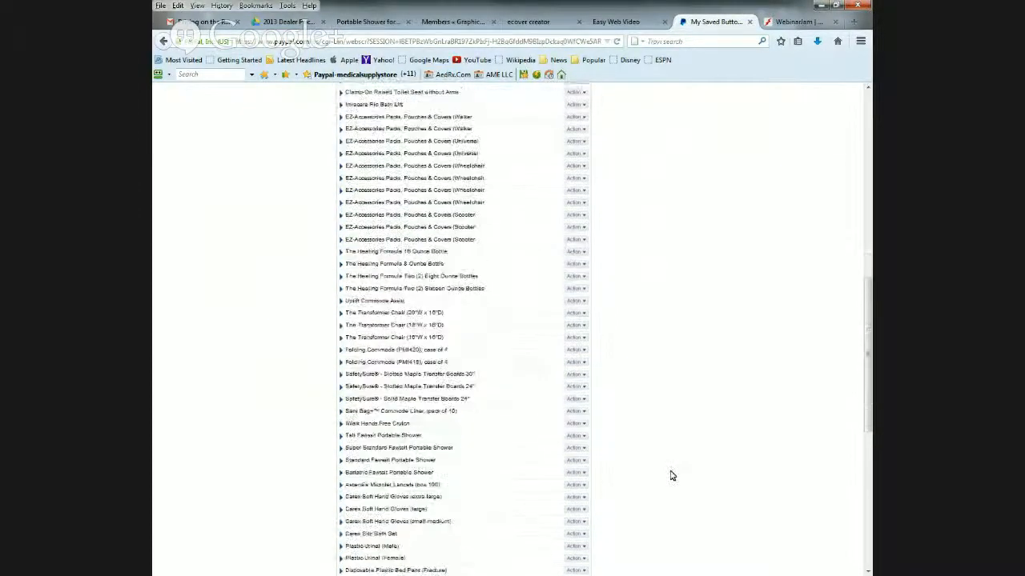
{"action": "scroll", "coordinate": [672, 476], "scroll_direction": "down", "scroll_amount": 2}
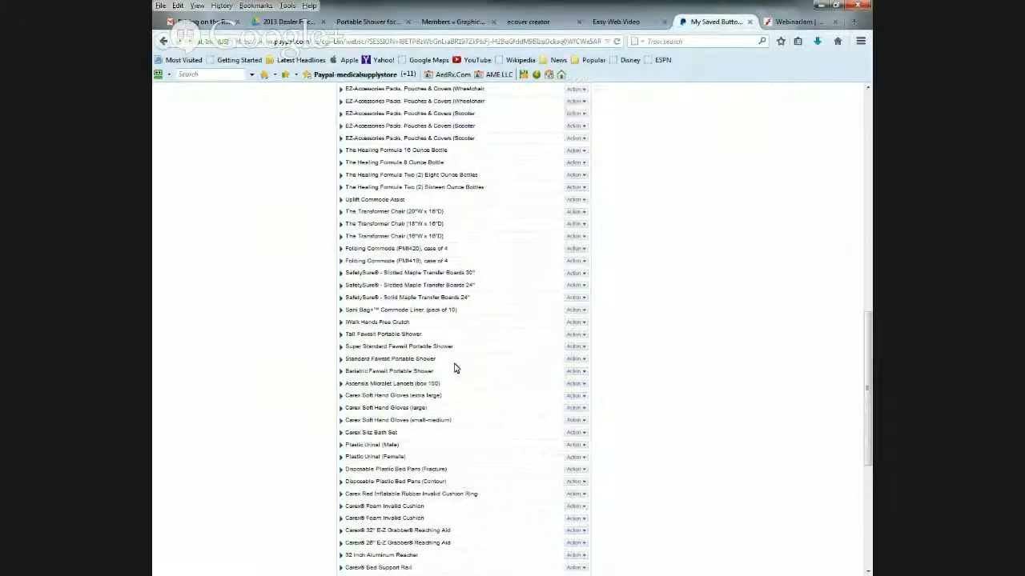
{"action": "scroll", "coordinate": [452, 366], "scroll_direction": "up", "scroll_amount": 1}
{"action": "scroll", "coordinate": [490, 388], "scroll_direction": "down", "scroll_amount": 2}
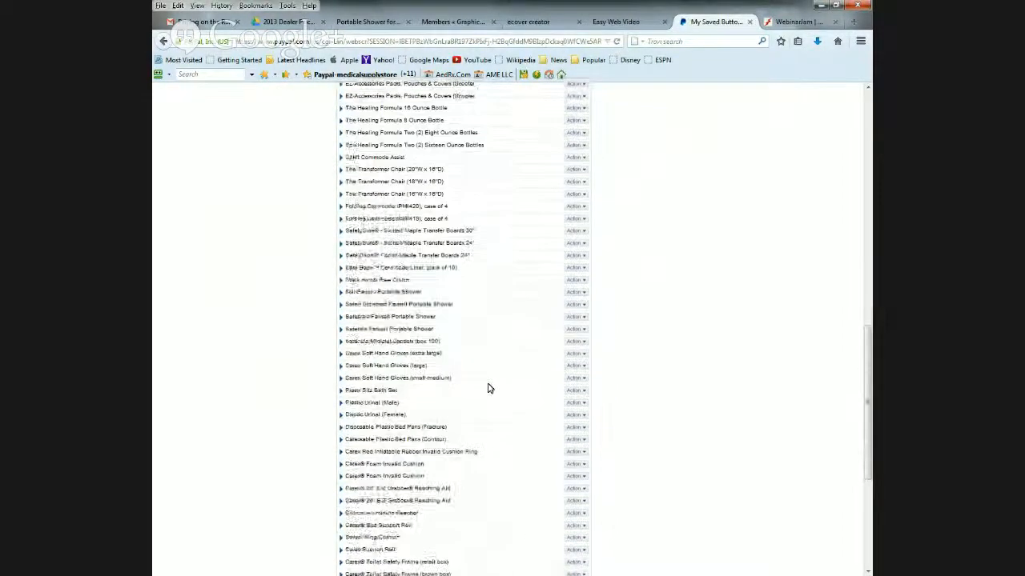
{"action": "scroll", "coordinate": [490, 388], "scroll_direction": "up", "scroll_amount": 3}
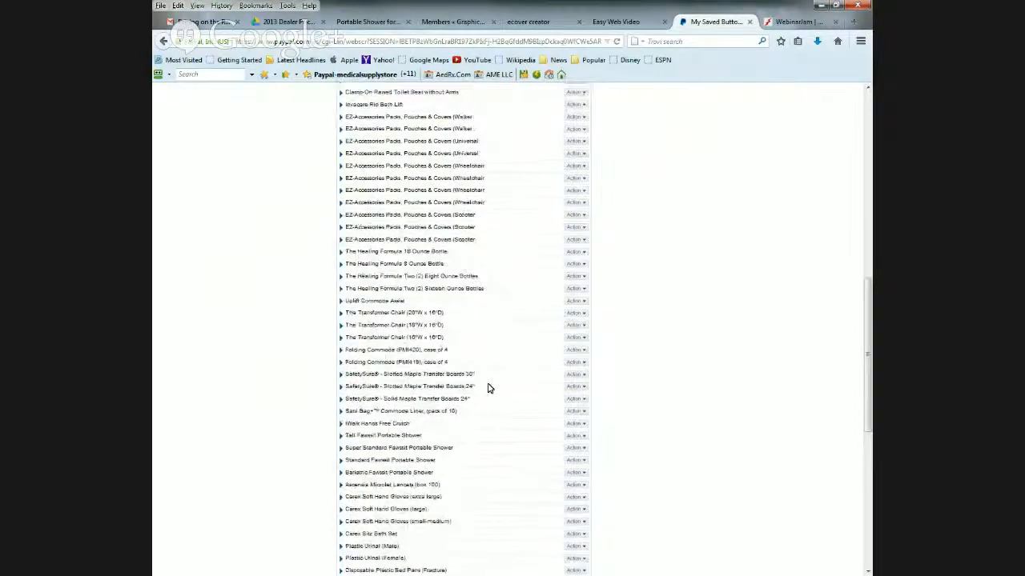
{"action": "scroll", "coordinate": [491, 392], "scroll_direction": "down", "scroll_amount": 9}
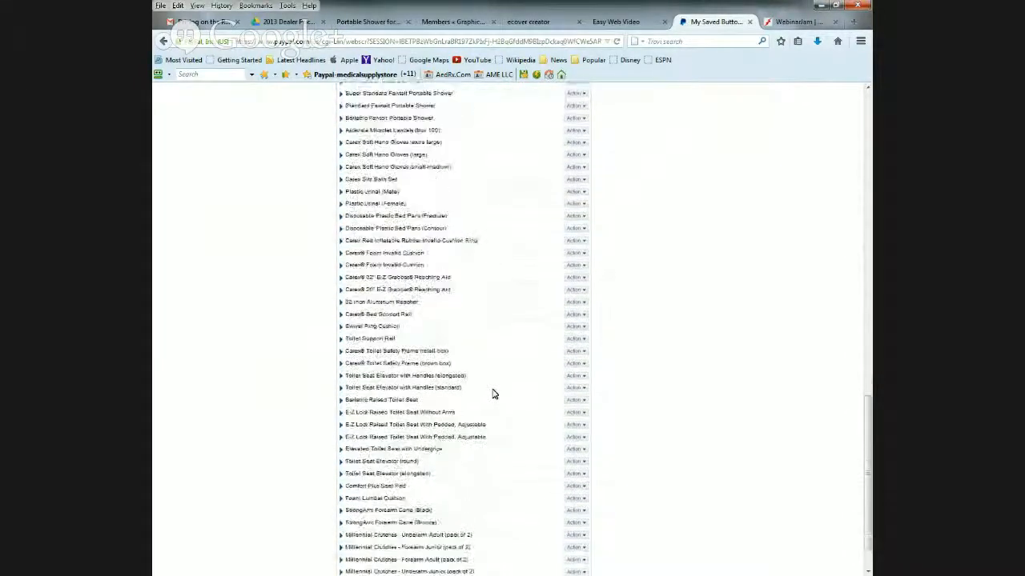
{"action": "scroll", "coordinate": [493, 393], "scroll_direction": "up", "scroll_amount": 3}
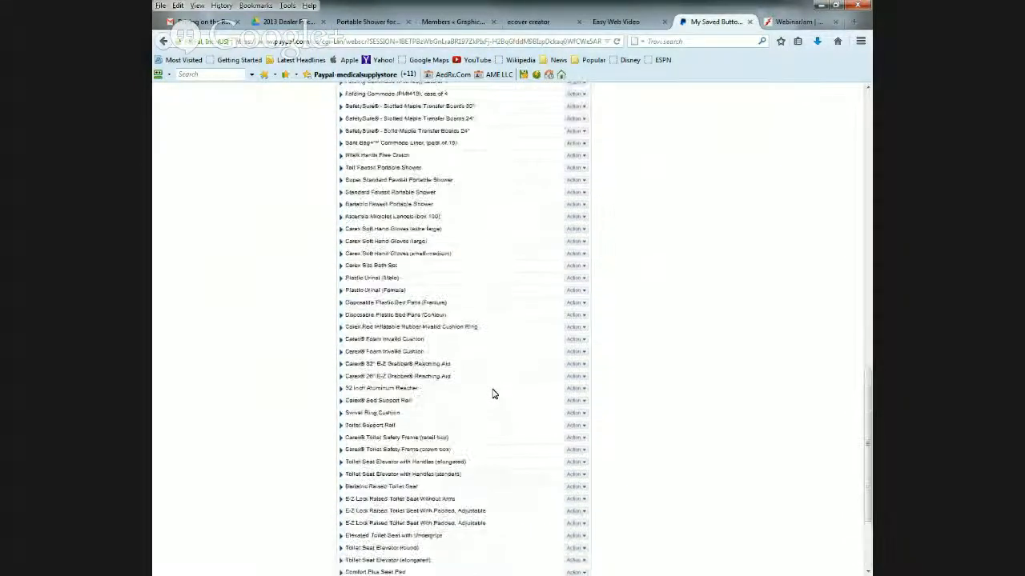
{"action": "scroll", "coordinate": [493, 393], "scroll_direction": "down", "scroll_amount": 3}
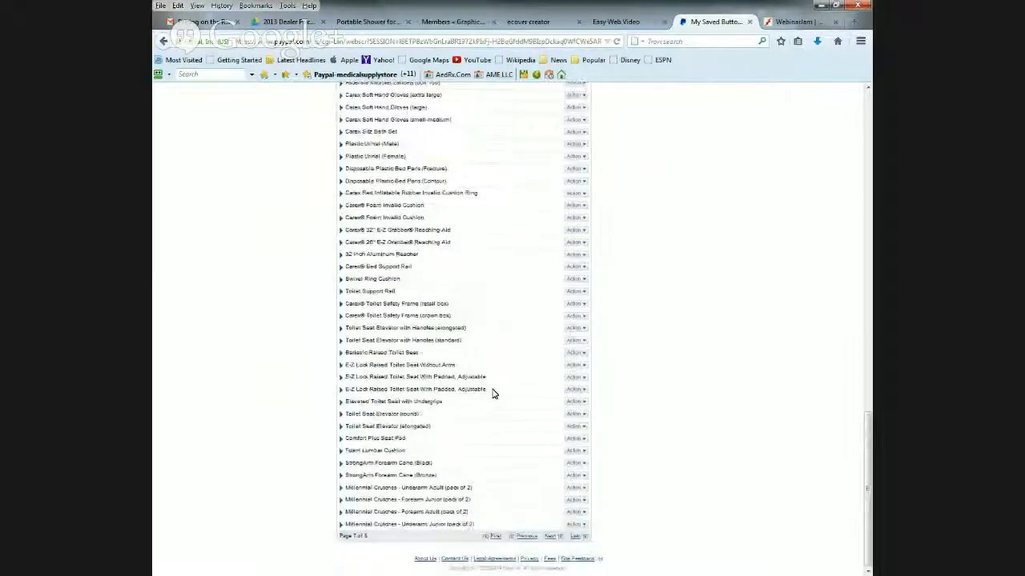
{"action": "scroll", "coordinate": [493, 393], "scroll_direction": "up", "scroll_amount": 4}
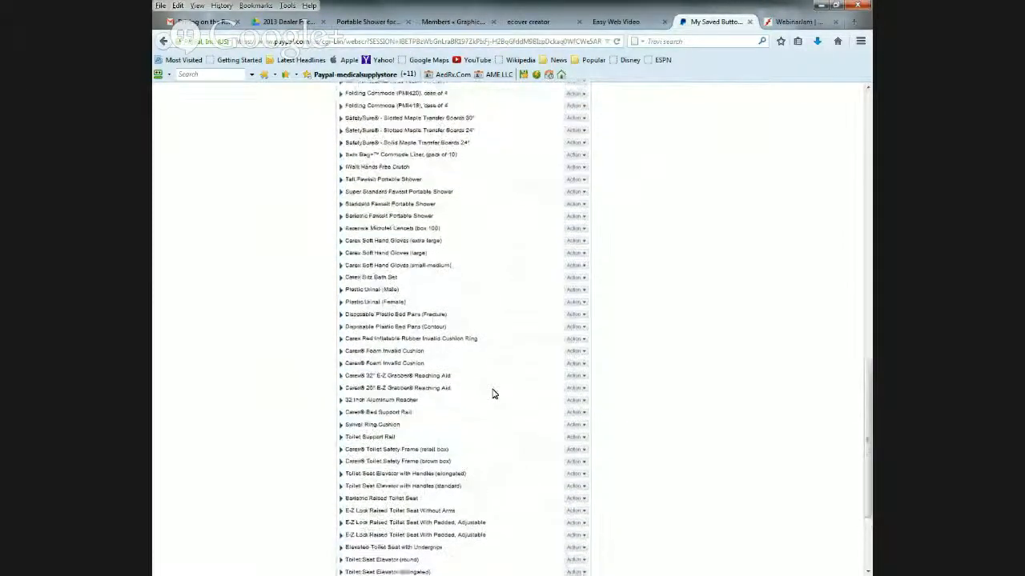
{"action": "scroll", "coordinate": [493, 393], "scroll_direction": "up", "scroll_amount": 4}
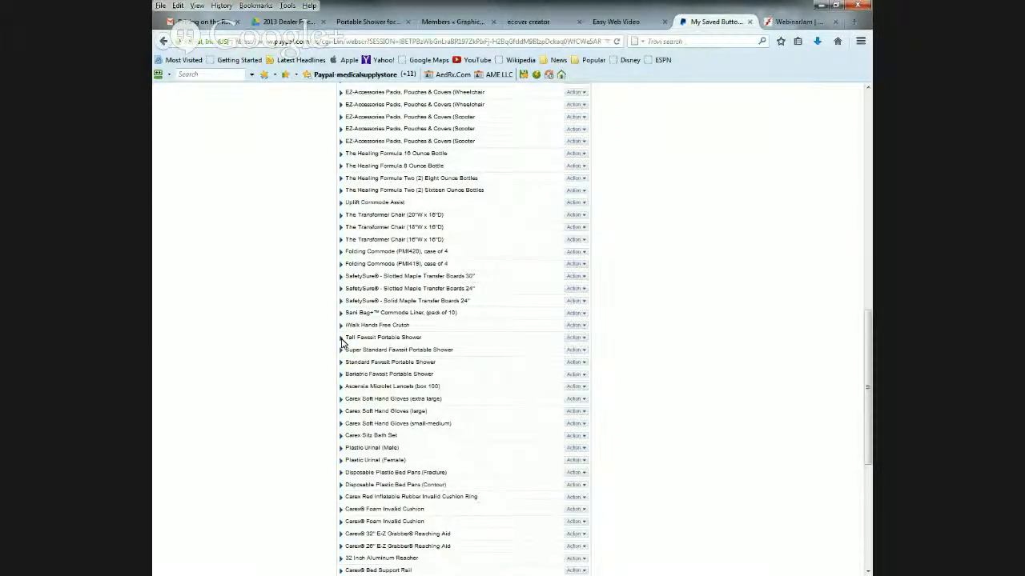
- Create a similar button from the Tall Fawssit Portable Shower and name the item "Tall Fawssit Portable Shower Video"
{"action": "left_click", "coordinate": [582, 340]}
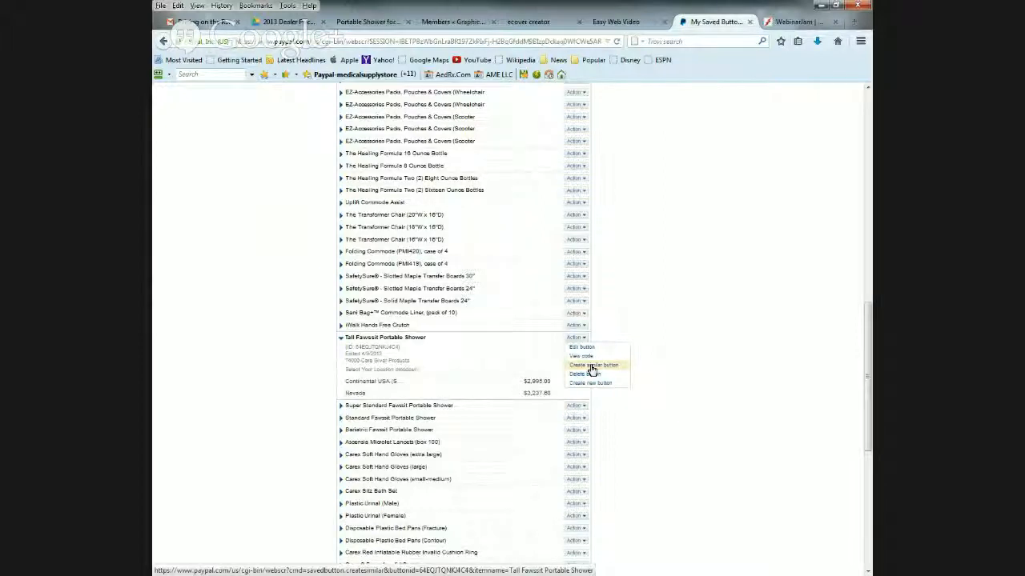
{"action": "left_click", "coordinate": [592, 367]}
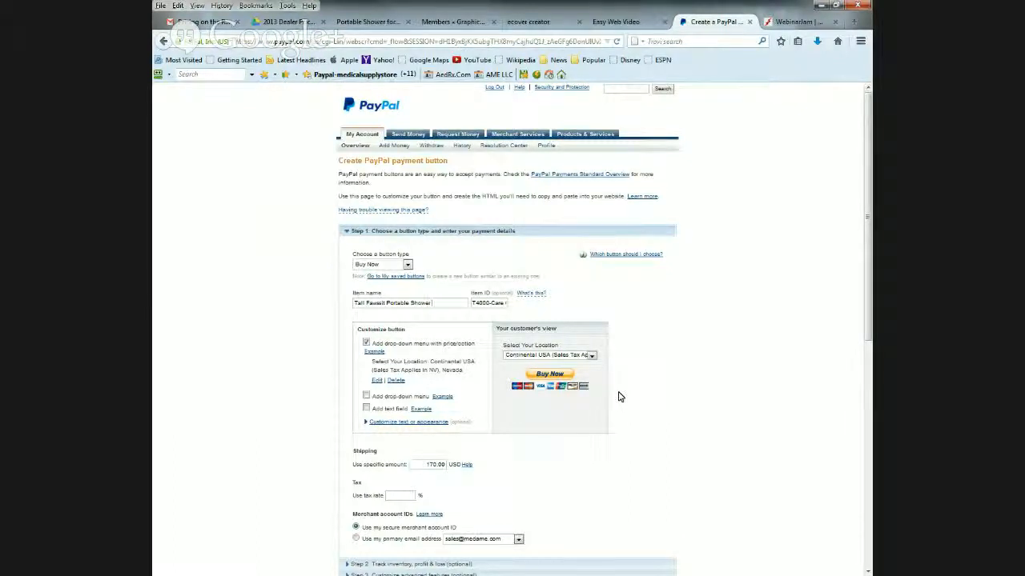
{"action": "type", "text": "ideo"}
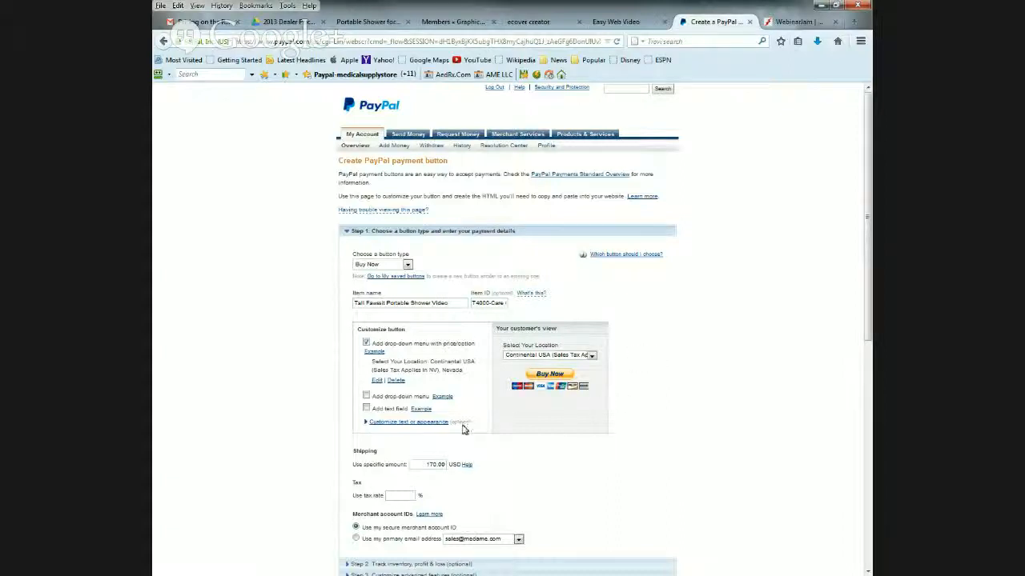
- Remove the priced drop-down menu from the video button and, after checking the dealer pricing sheet, set a single price of 2995.00 USD
{"action": "scroll", "coordinate": [507, 435], "scroll_direction": "down", "scroll_amount": 2}
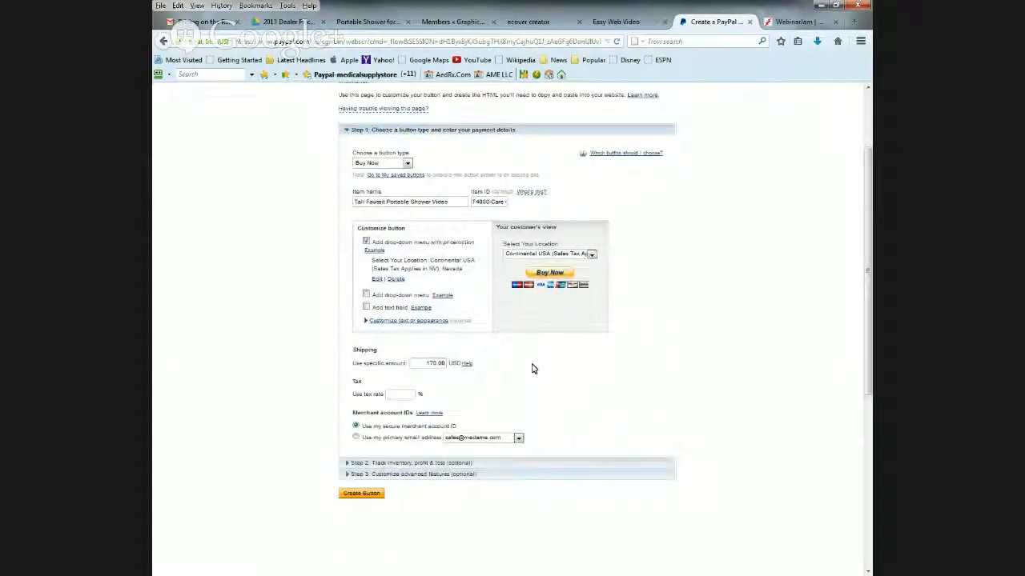
{"action": "left_click", "coordinate": [366, 243]}
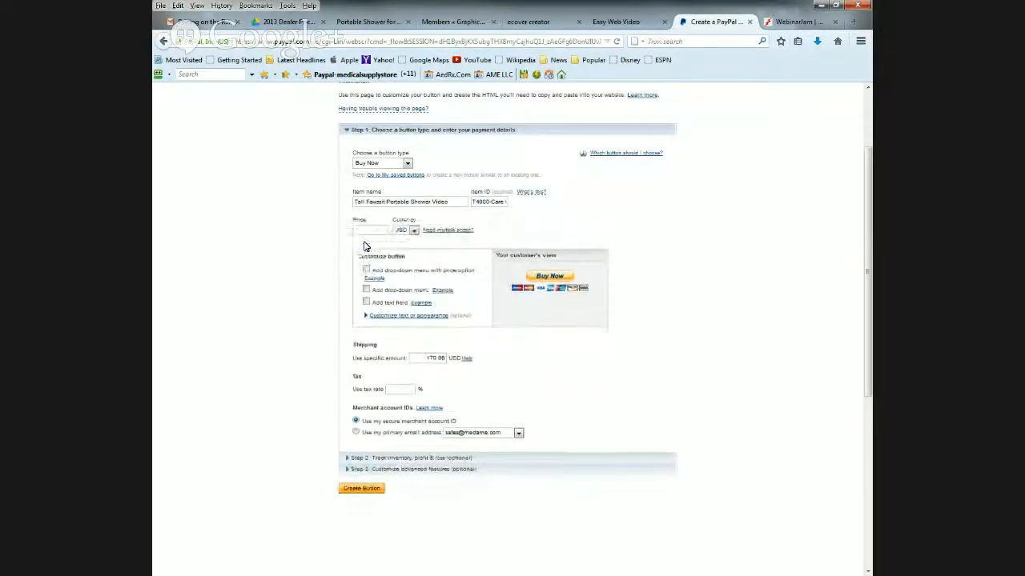
{"action": "left_click", "coordinate": [367, 231]}
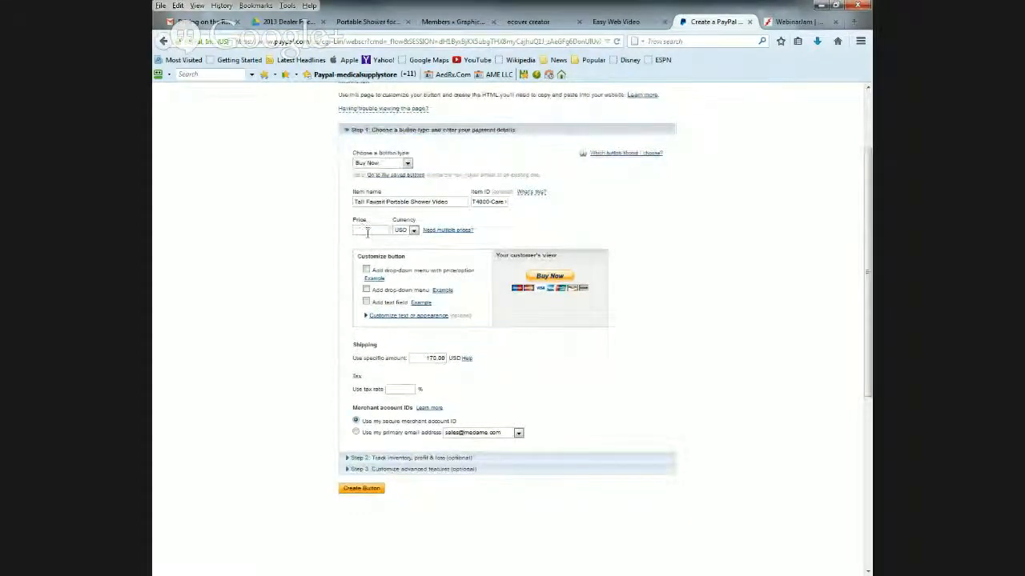
{"action": "left_click", "coordinate": [280, 22]}
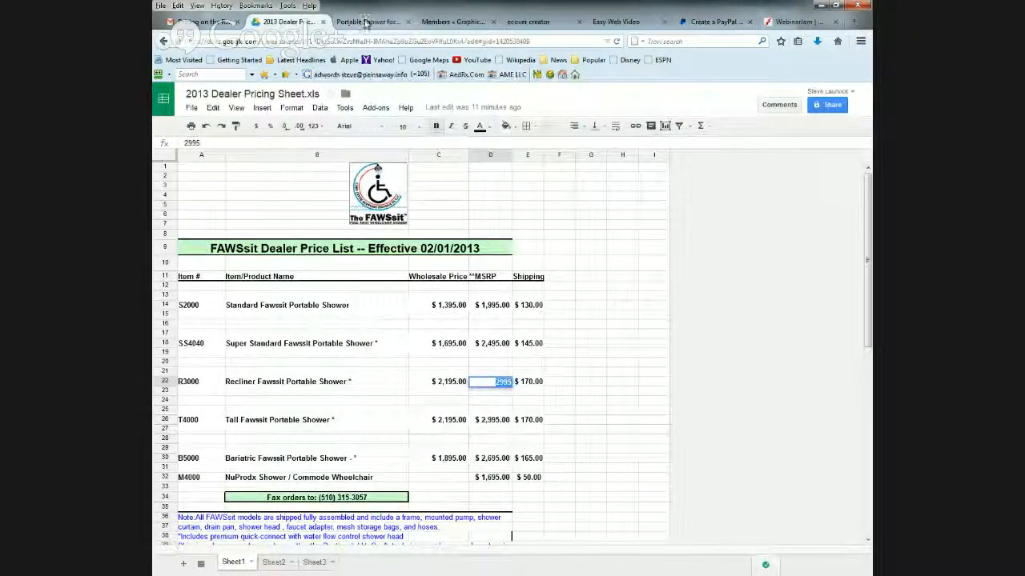
{"action": "left_click", "coordinate": [707, 26]}
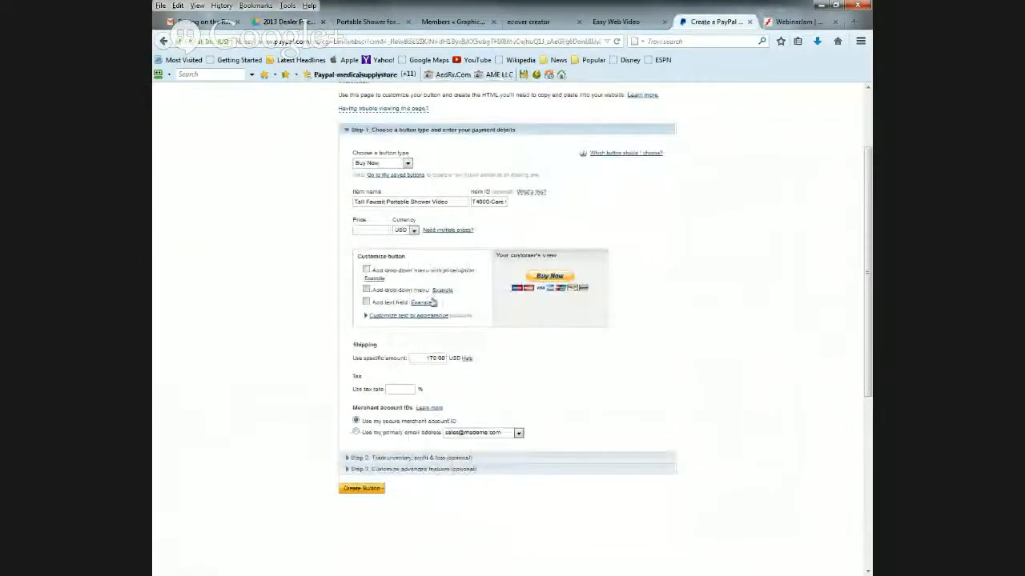
{"action": "type", "text": "2995"}
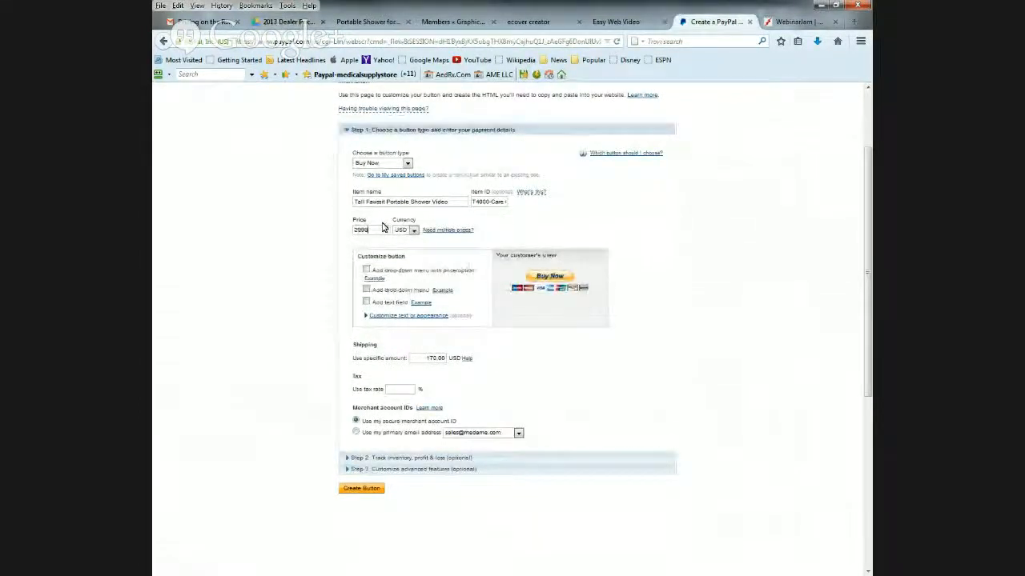
{"action": "type", "text": "5"}
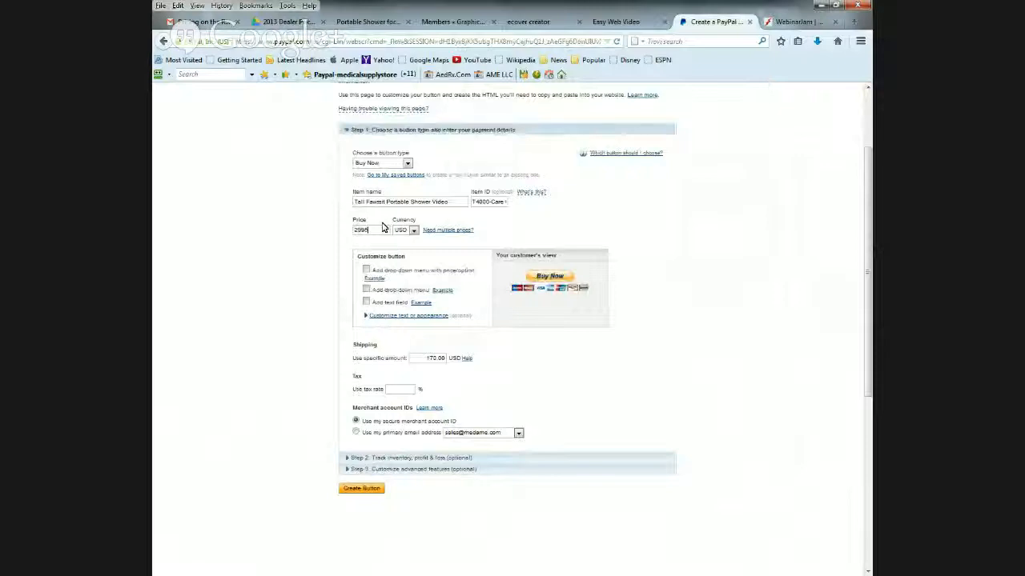
{"action": "type", "text": ".00"}
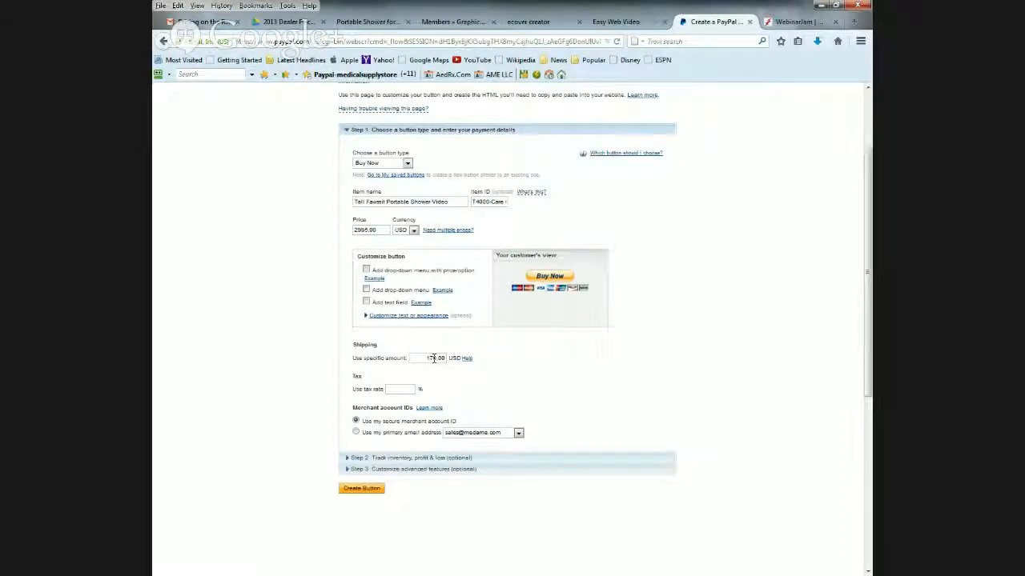
- Create the Tall Fawssit Portable Shower Video button and select its generated website code
{"action": "scroll", "coordinate": [512, 382], "scroll_direction": "down", "scroll_amount": 1}
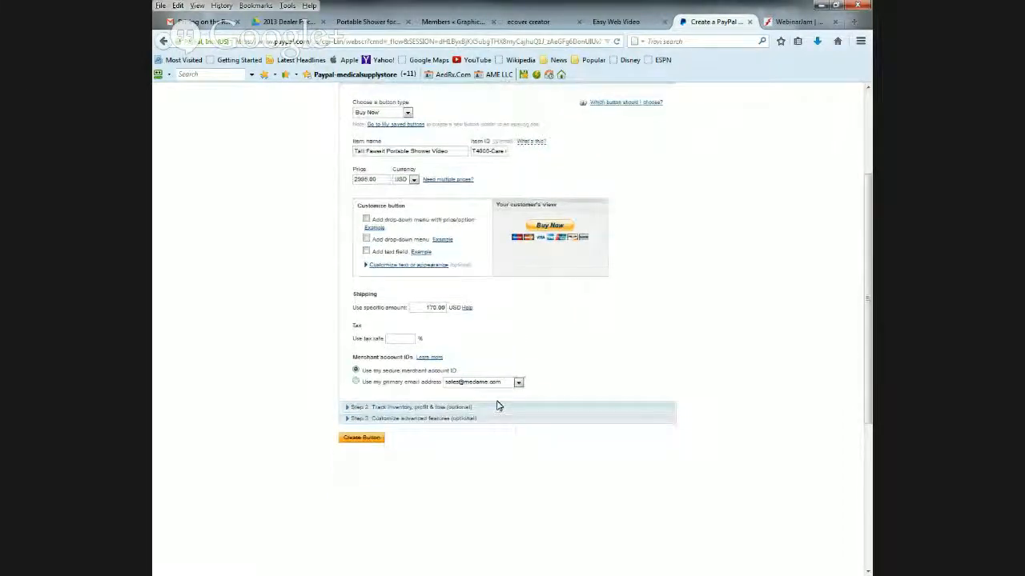
{"action": "left_click", "coordinate": [361, 439]}
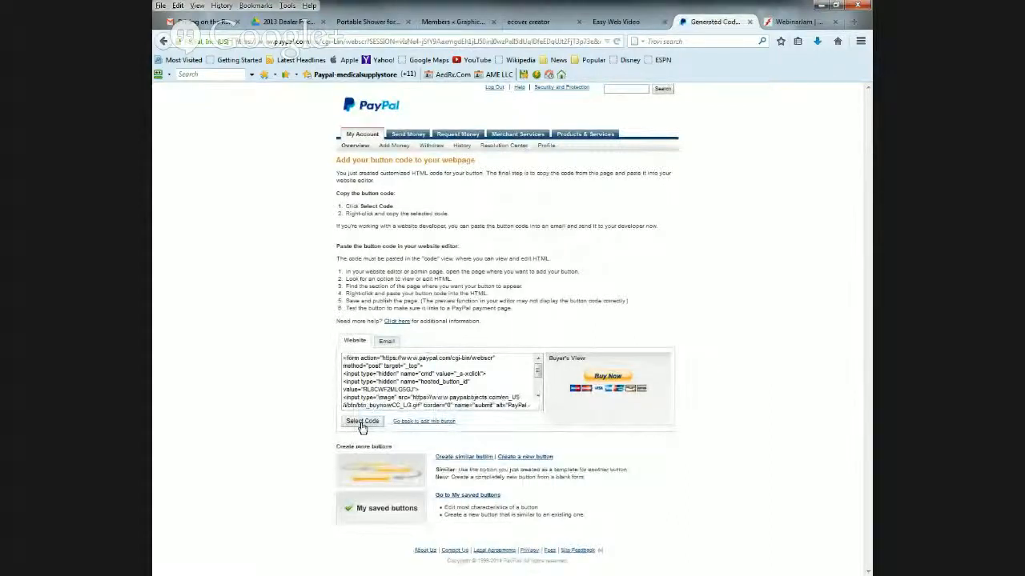
{"action": "left_click", "coordinate": [362, 428]}
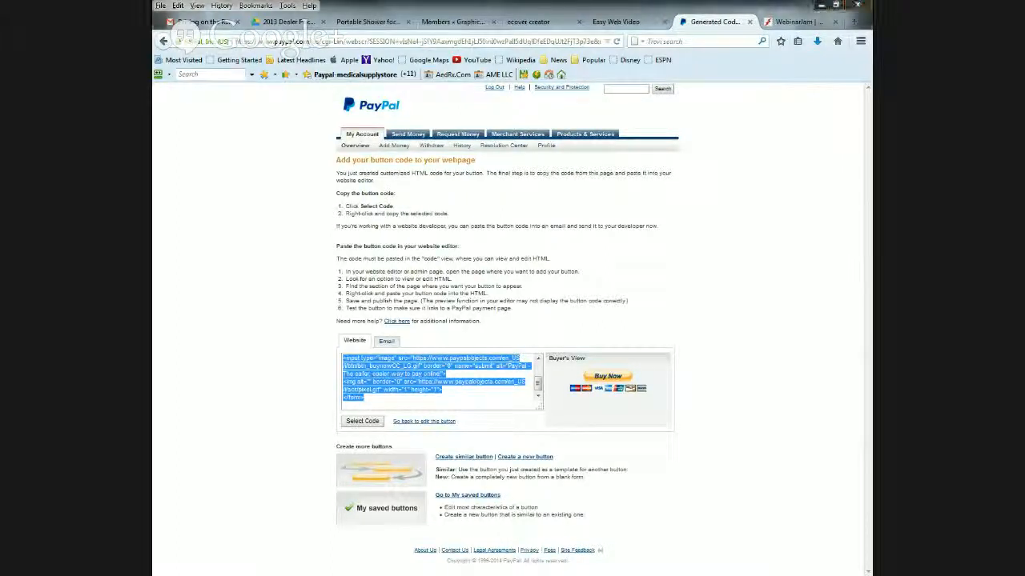
- Switch to XSite Pro and open the website "medame.com 15July2014" from the Medical Products project
{"action": "key", "text": "alt+Tab"}
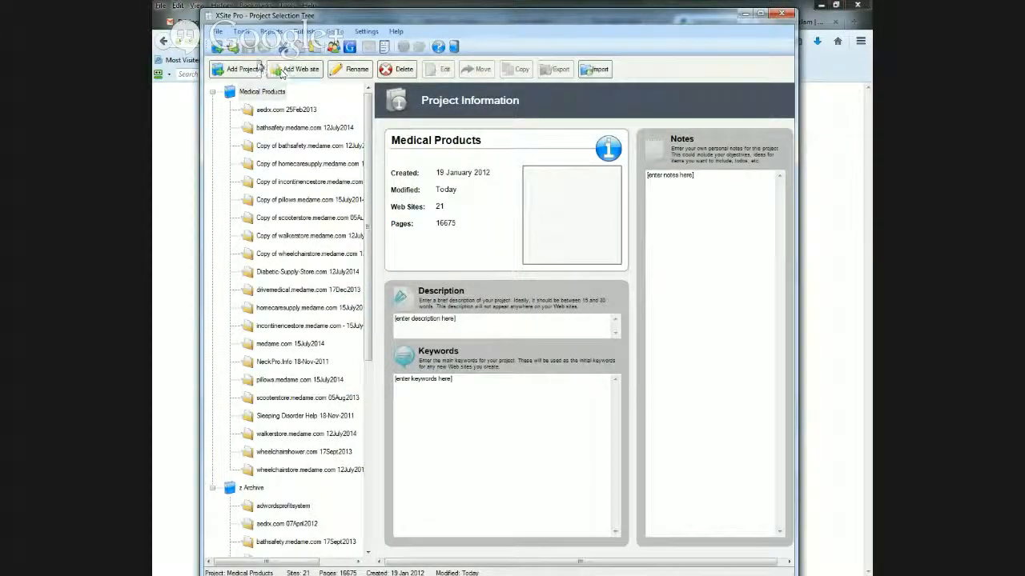
{"action": "double_click", "coordinate": [280, 346]}
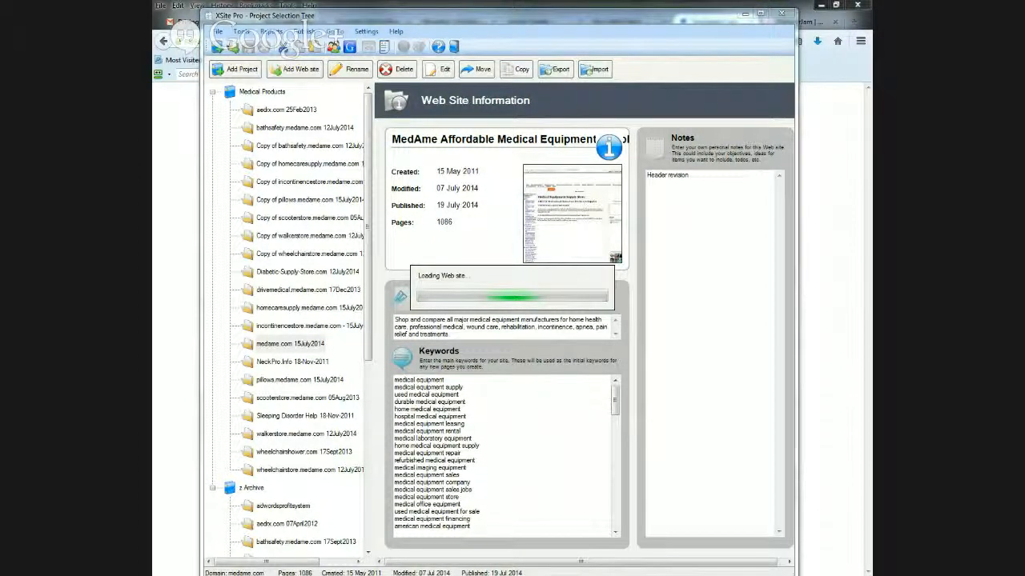
- In an untitled Notepad note, write the heading "code for store" and paste the copied PayPal button code below it
{"action": "left_click_drag", "start_coordinate": [153, 88], "coordinate": [353, 92]}
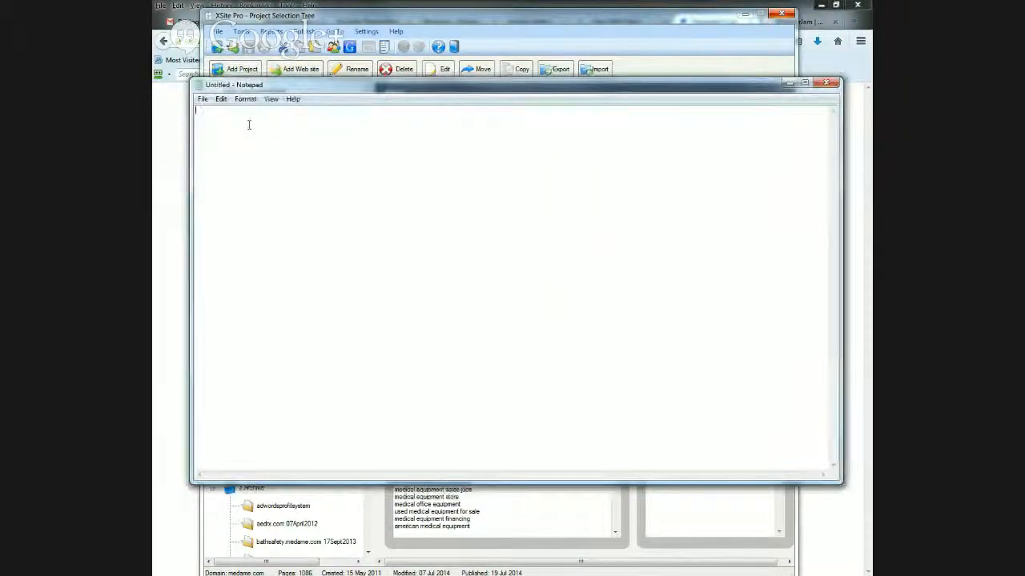
{"action": "type", "text": "code"}
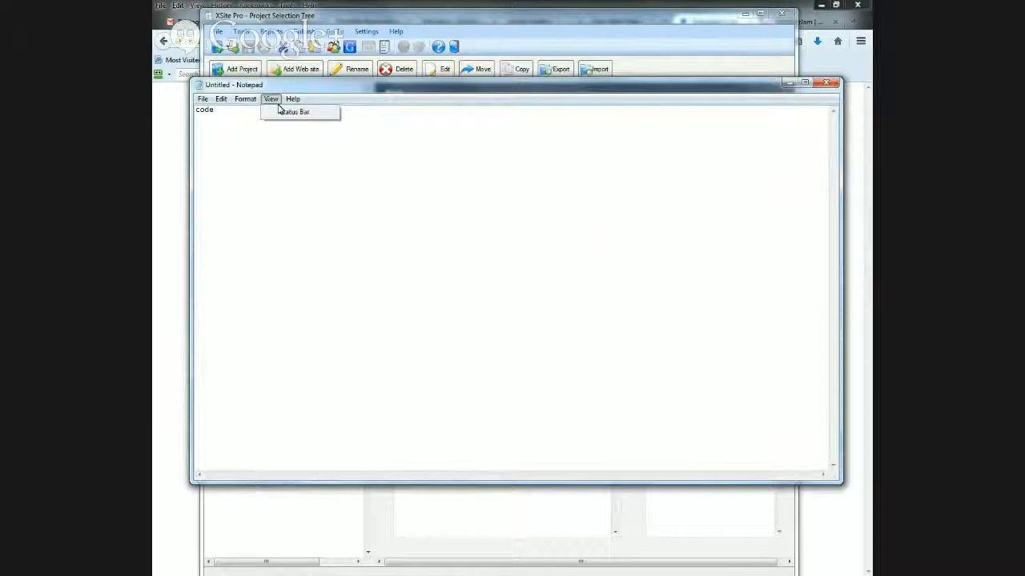
{"action": "left_click", "coordinate": [246, 116]}
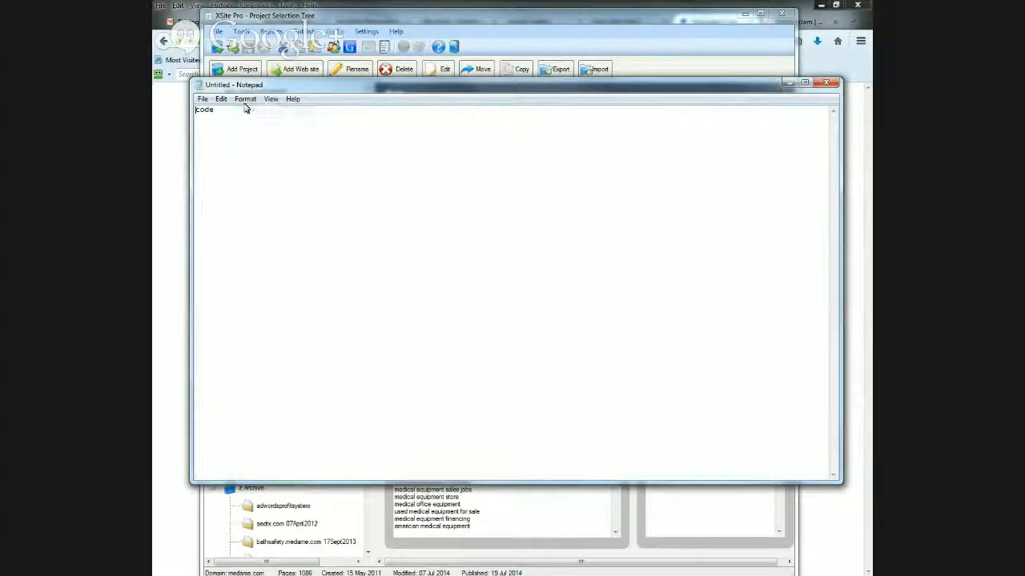
{"action": "left_click", "coordinate": [245, 100]}
{"action": "left_click", "coordinate": [252, 113]}
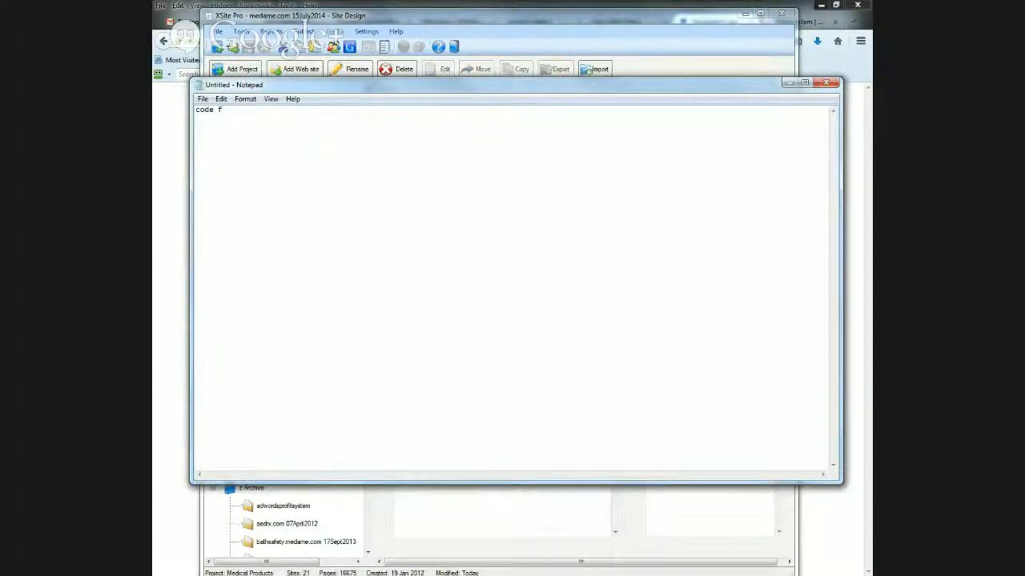
{"action": "key", "text": "BackSpace"}
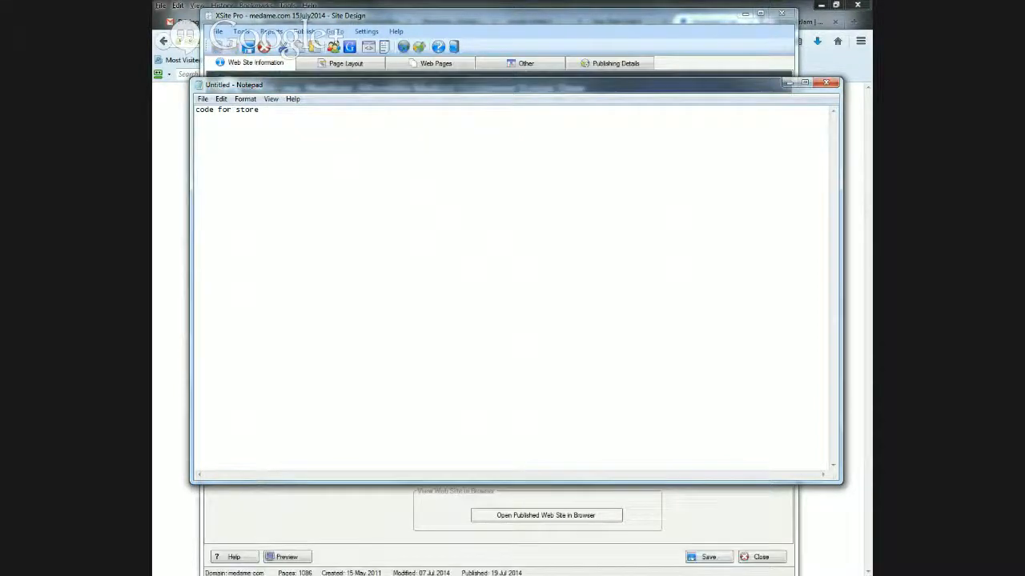
{"action": "key", "text": "ctrl+v"}
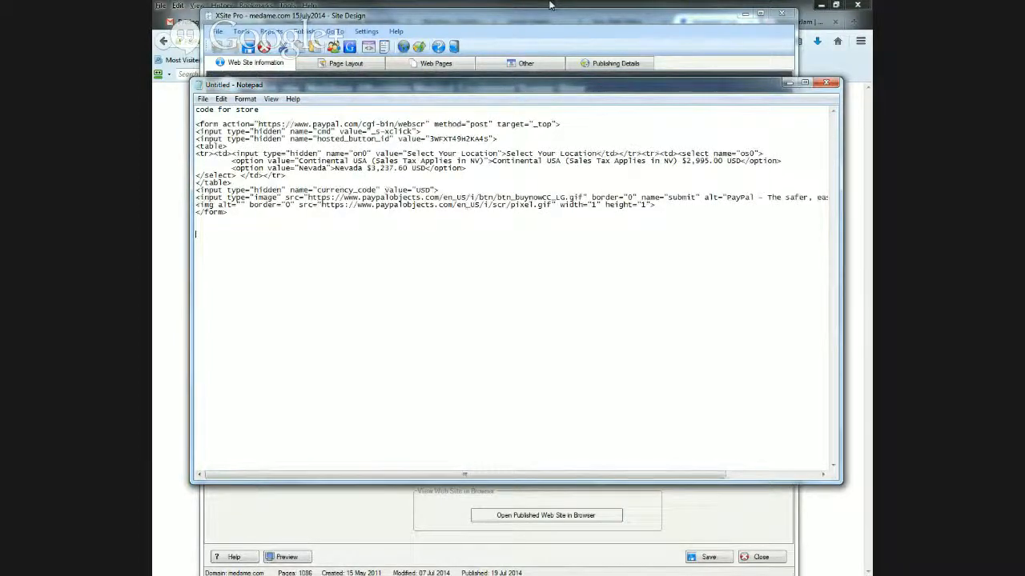
- Add the heading "Code for video" on a new line below the pasted button code
{"action": "key", "text": "Return"}
{"action": "key", "text": "Return"}
{"action": "type", "text": "code for vd"}
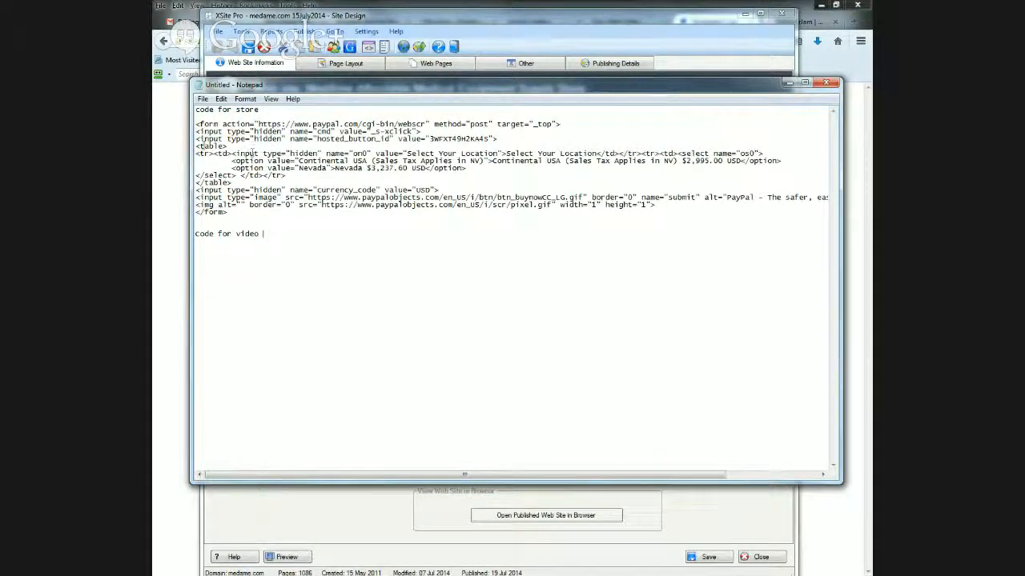
- Extend the first heading in the note to read "code for store reclining Fawssit"
{"action": "left_click", "coordinate": [298, 108]}
{"action": "type", "text": "reclining"}
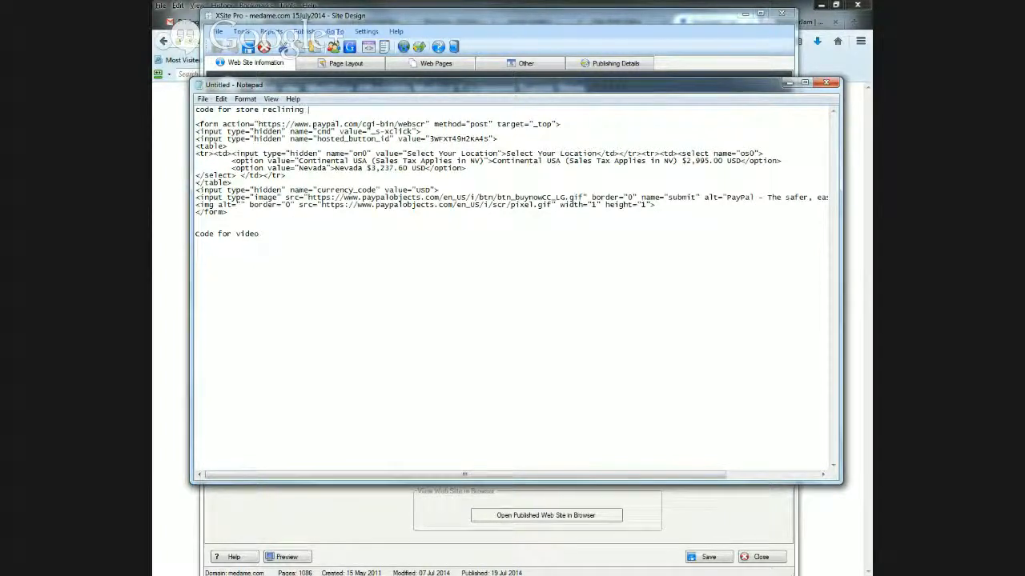
{"action": "type", "text": " Fawssit"}
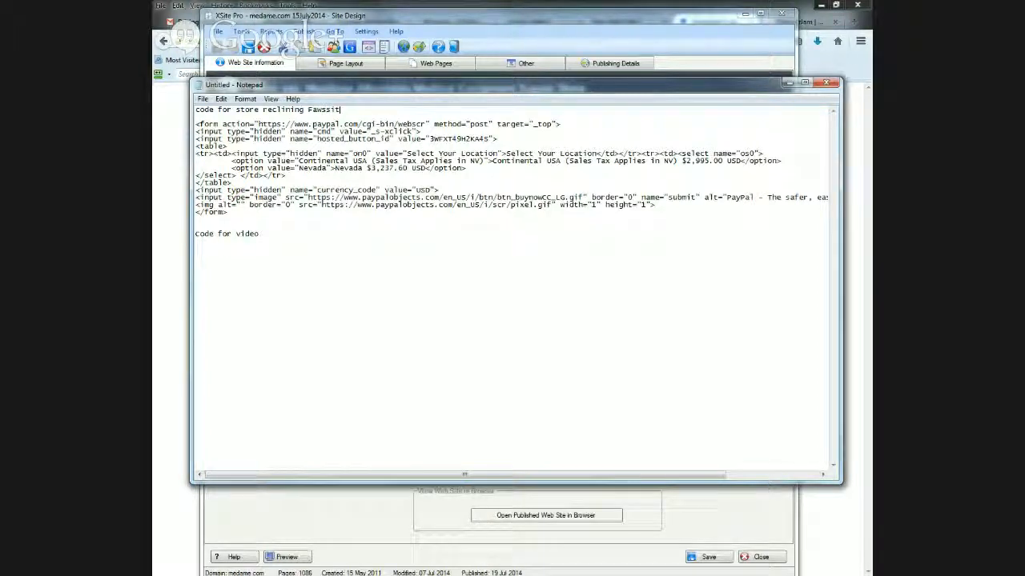
- Extend the second heading to read "Code for video Tall Fawsitt" and minimize the note
{"action": "left_click_drag", "start_coordinate": [205, 237], "coordinate": [210, 237]}
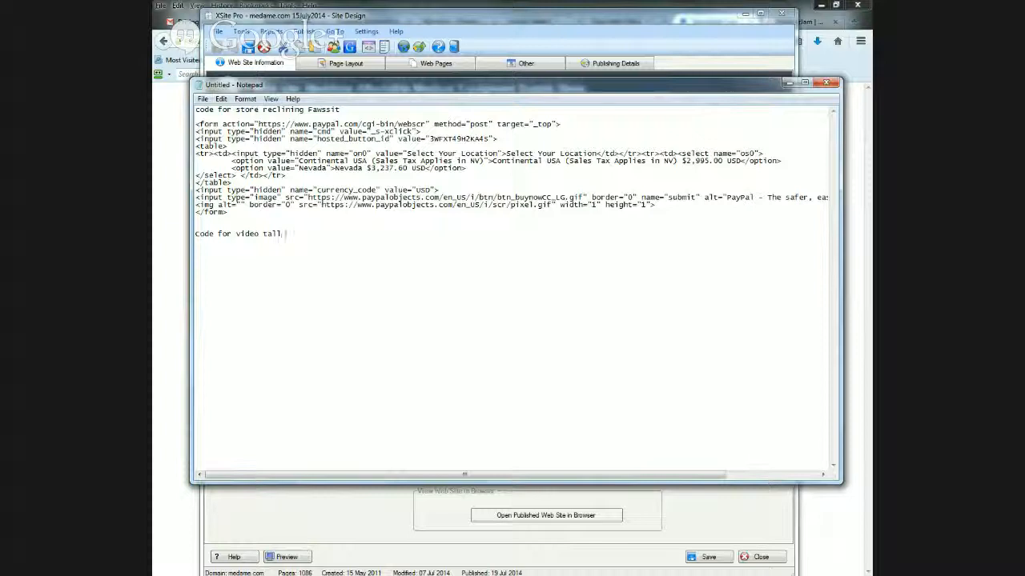
{"action": "key", "text": "BackSpace"}
{"action": "key", "text": "BackSpace"}
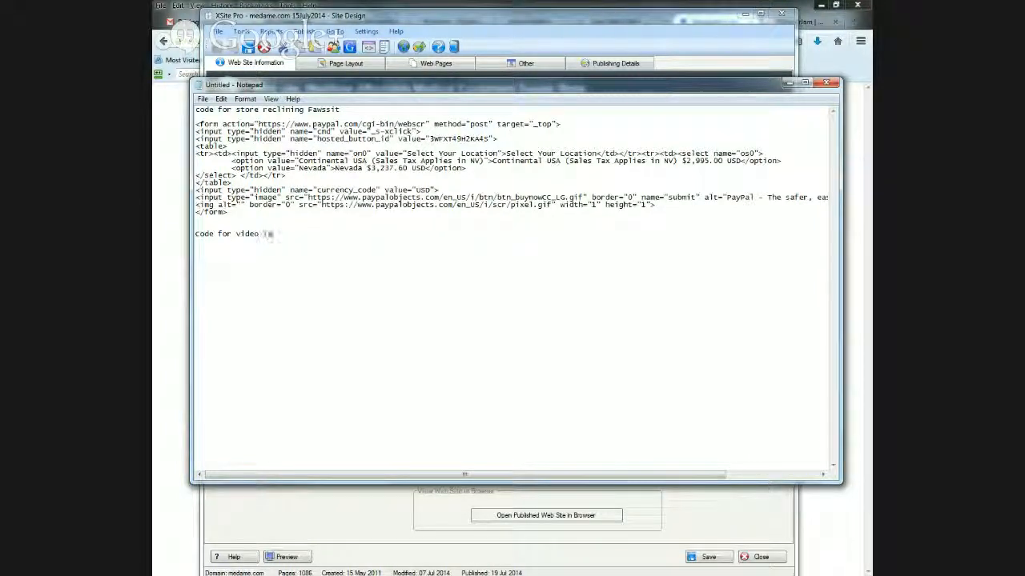
{"action": "type", "text": "Tall Fawsitt"}
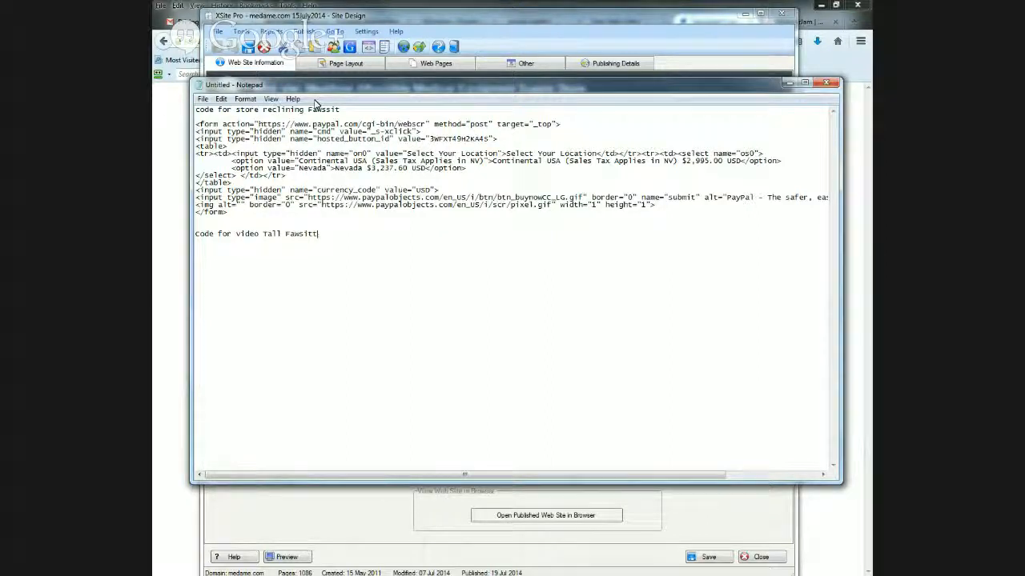
{"action": "left_click", "coordinate": [789, 83]}
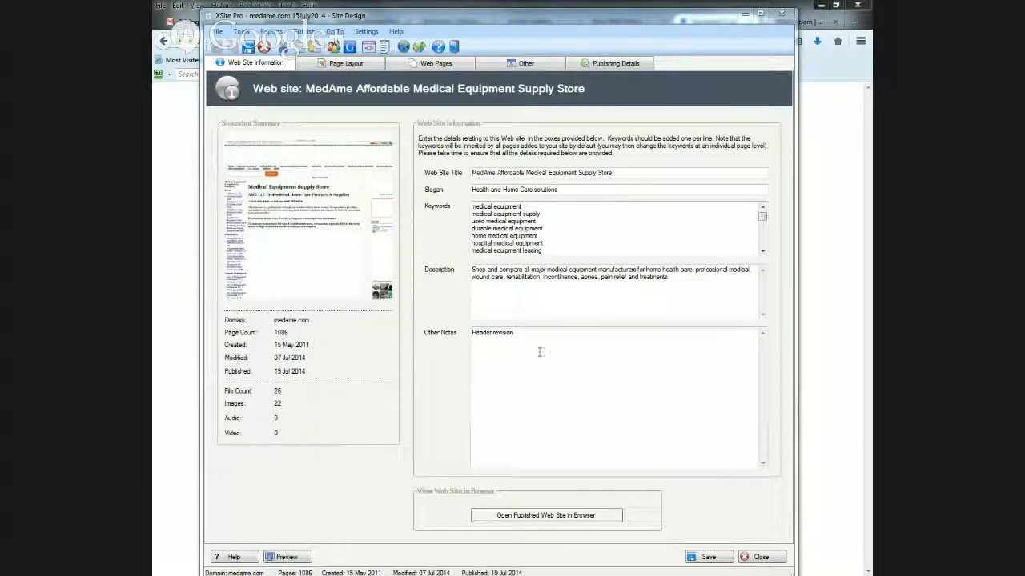
- Show the site's web pages in XSite Pro and bring up the published portable wheelchair shower page in the browser, moving both windows aside
{"action": "left_click", "coordinate": [432, 64]}
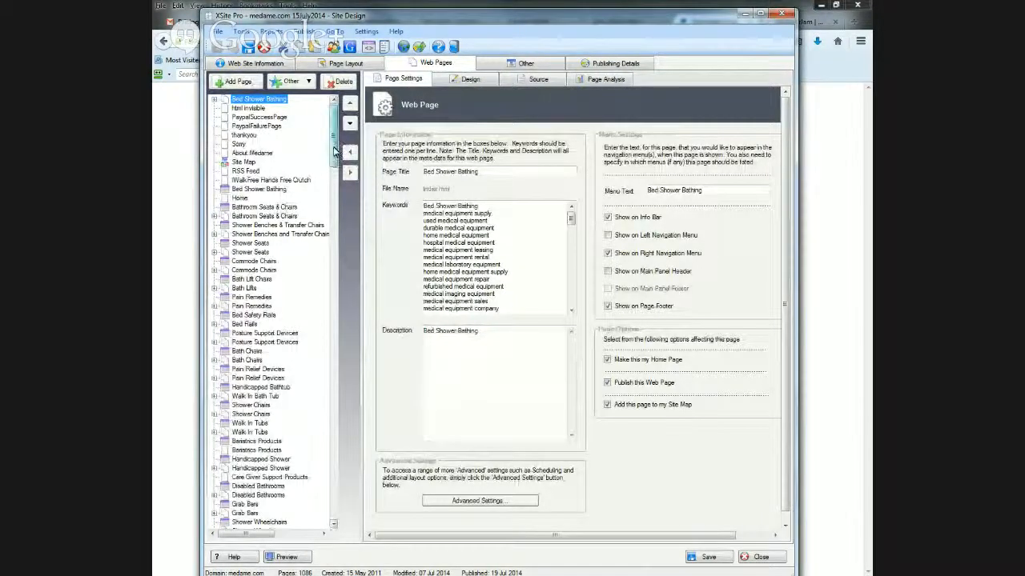
{"action": "left_click_drag", "start_coordinate": [312, 17], "coordinate": [180, 32]}
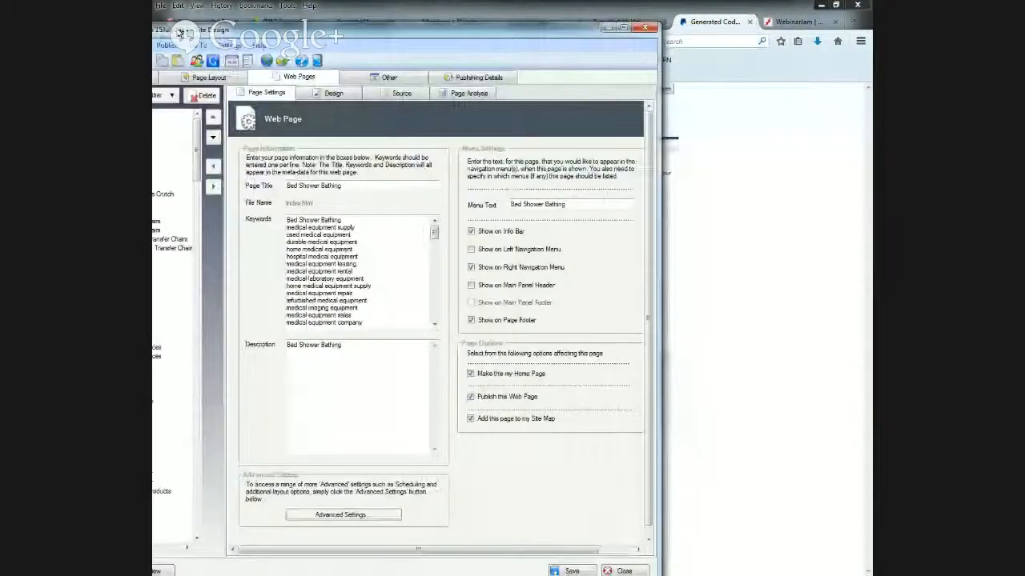
{"action": "left_click", "coordinate": [775, 122]}
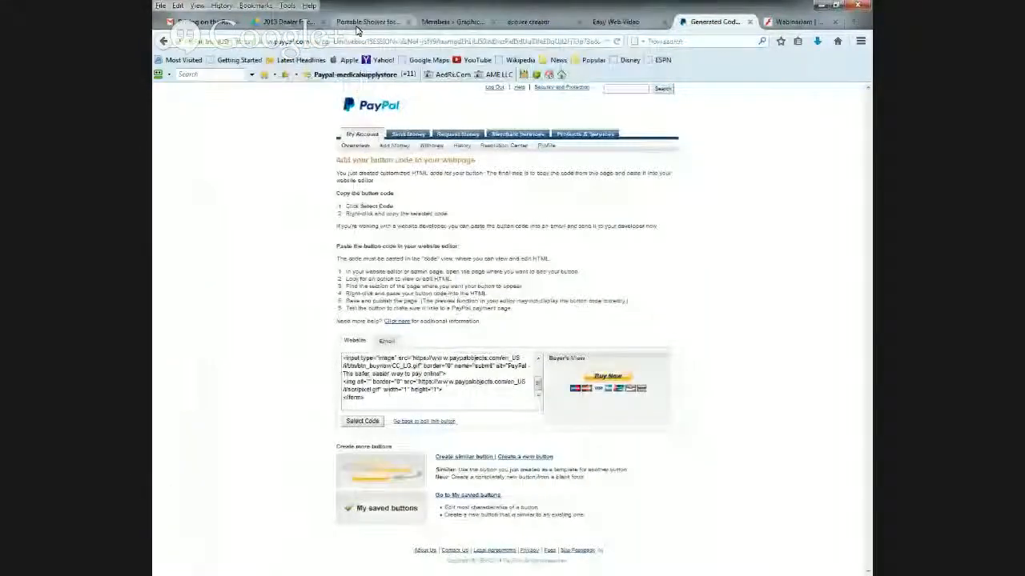
{"action": "left_click", "coordinate": [360, 23]}
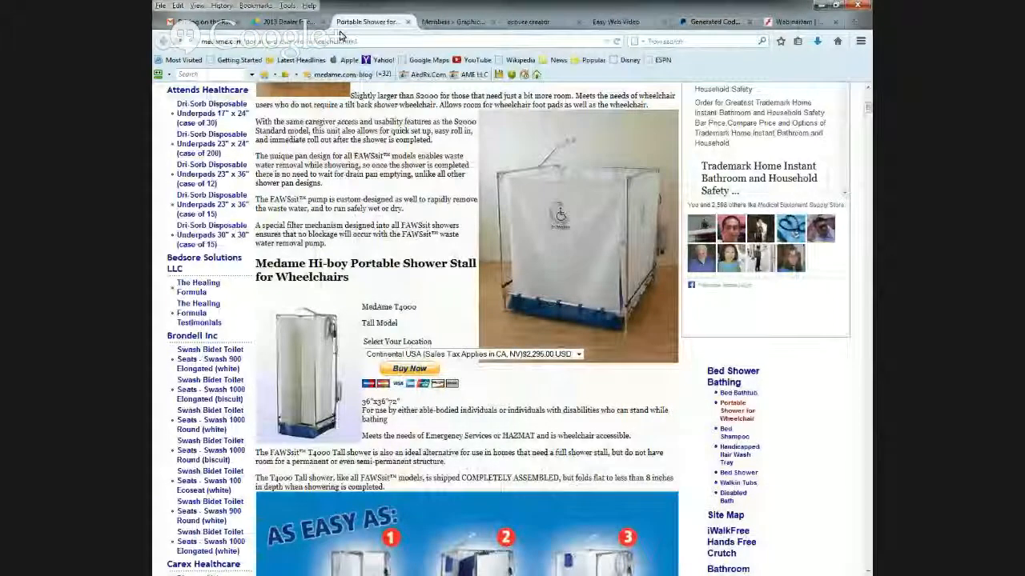
{"action": "left_click_drag", "start_coordinate": [392, 8], "coordinate": [442, 29]}
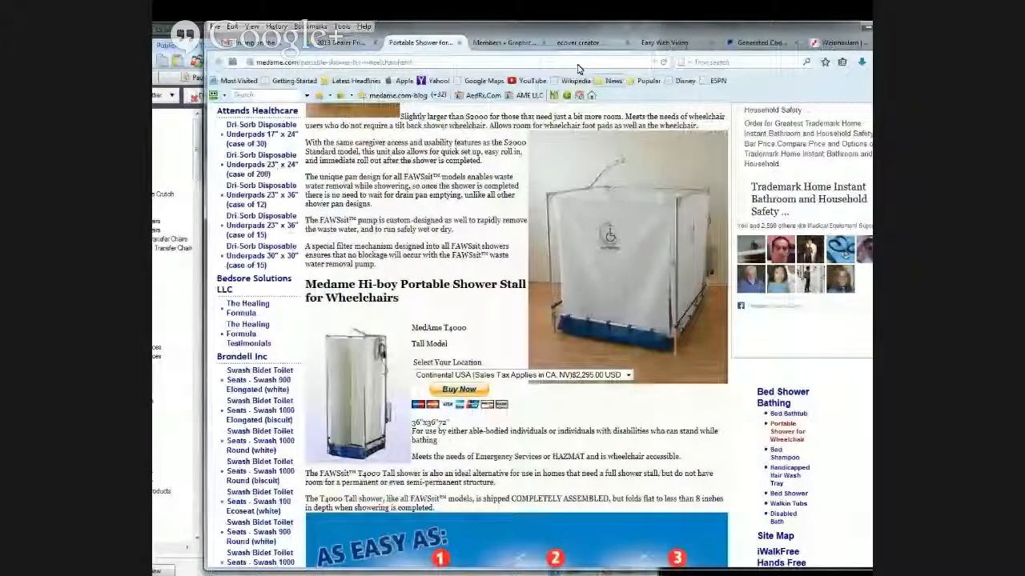
- Bring XSite Pro back to the front and expand the Bed Shower Bathing group in the page list
{"action": "left_click_drag", "start_coordinate": [188, 30], "coordinate": [353, 42]}
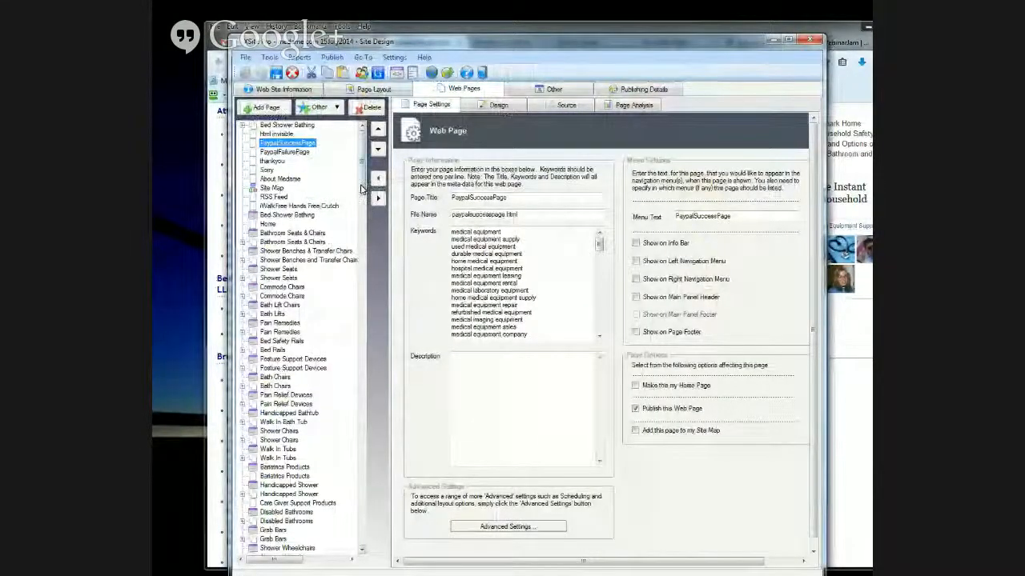
{"action": "scroll", "coordinate": [362, 193], "scroll_direction": "down", "scroll_amount": 2}
{"action": "left_click_drag", "start_coordinate": [361, 194], "coordinate": [365, 154]}
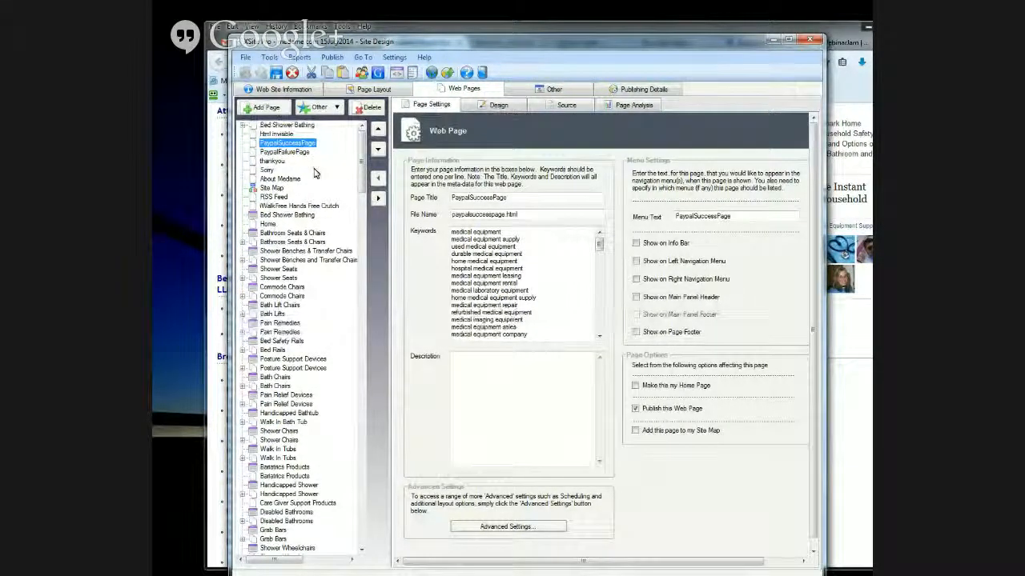
{"action": "mouse_move", "coordinate": [365, 156]}
{"action": "left_mouse_down"}
{"action": "mouse_move", "coordinate": [368, 259]}
{"action": "mouse_move", "coordinate": [381, 272]}
{"action": "mouse_move", "coordinate": [393, 229]}
{"action": "mouse_move", "coordinate": [364, 210]}
{"action": "mouse_move", "coordinate": [362, 157]}
{"action": "left_mouse_up"}
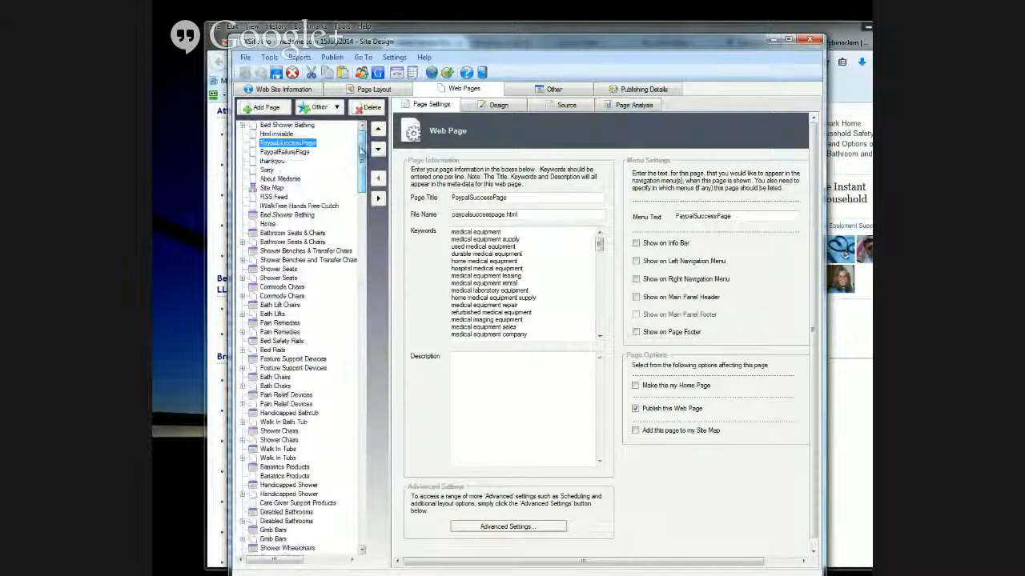
{"action": "left_click", "coordinate": [244, 126]}
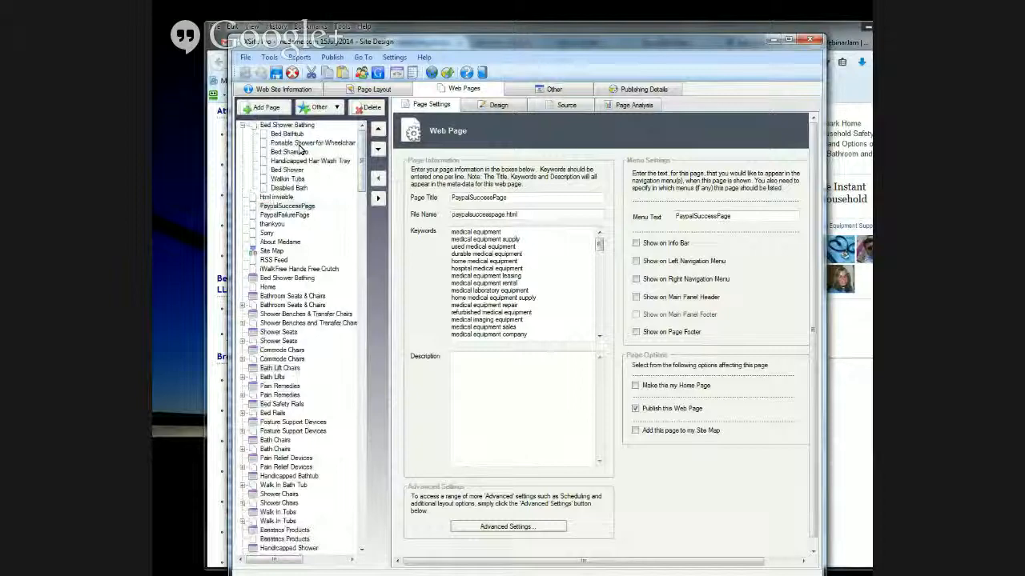
- Open the Portable Shower for Wheelchair page's settings and move the XSite Pro window aside to uncover the browser
{"action": "left_click_drag", "start_coordinate": [498, 40], "coordinate": [476, 50]}
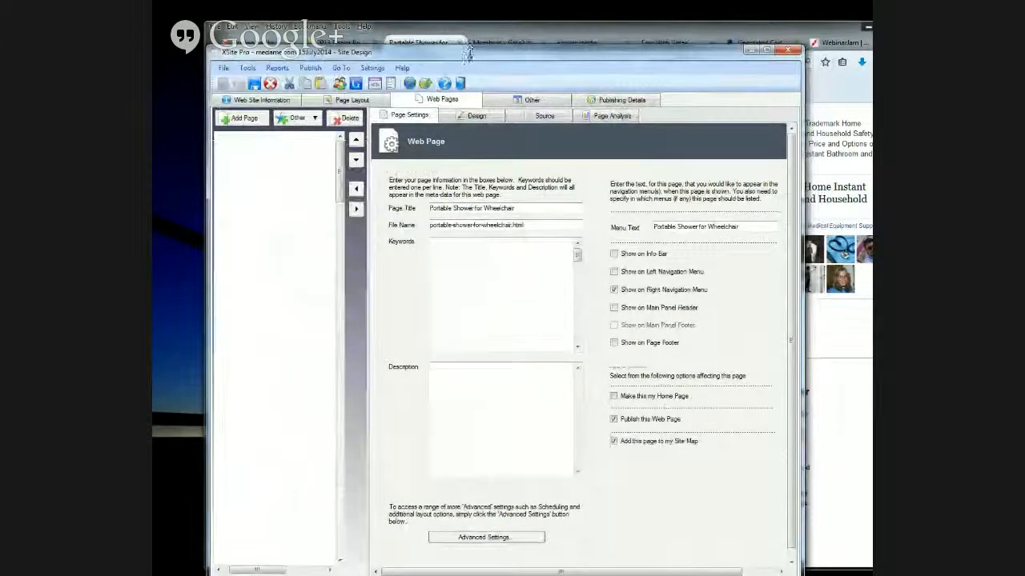
{"action": "left_click_drag", "start_coordinate": [463, 53], "coordinate": [469, 58]}
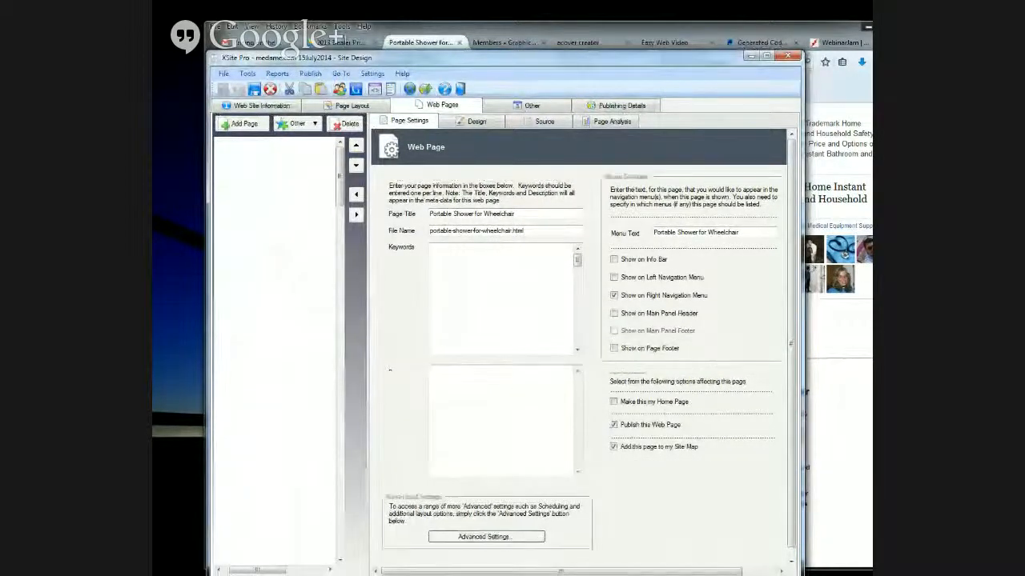
{"action": "left_click_drag", "start_coordinate": [430, 61], "coordinate": [374, 72]}
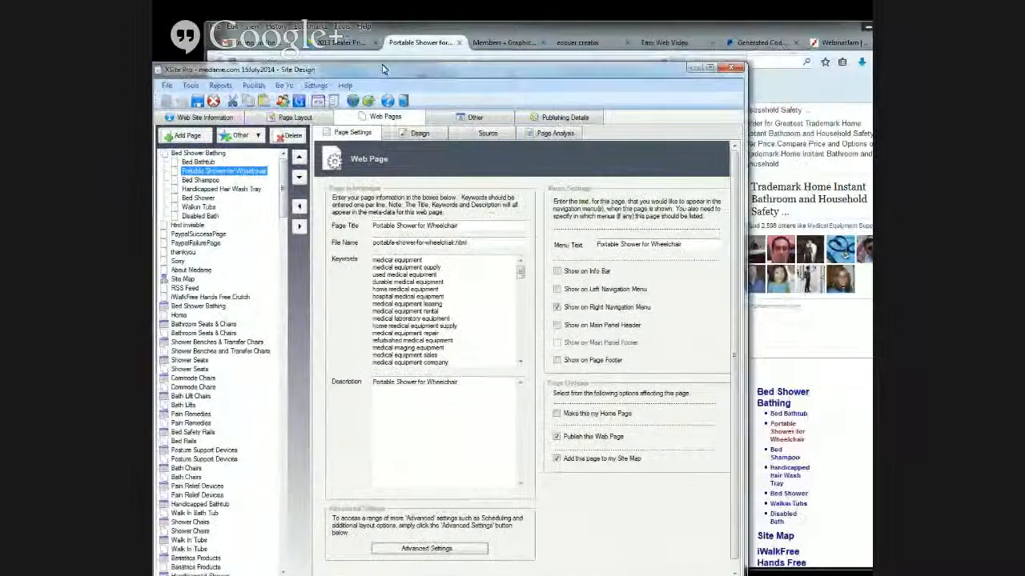
- Check the page's file name against the published page's address in the browser, and show the page's source code in XSite Pro
{"action": "left_click", "coordinate": [432, 48]}
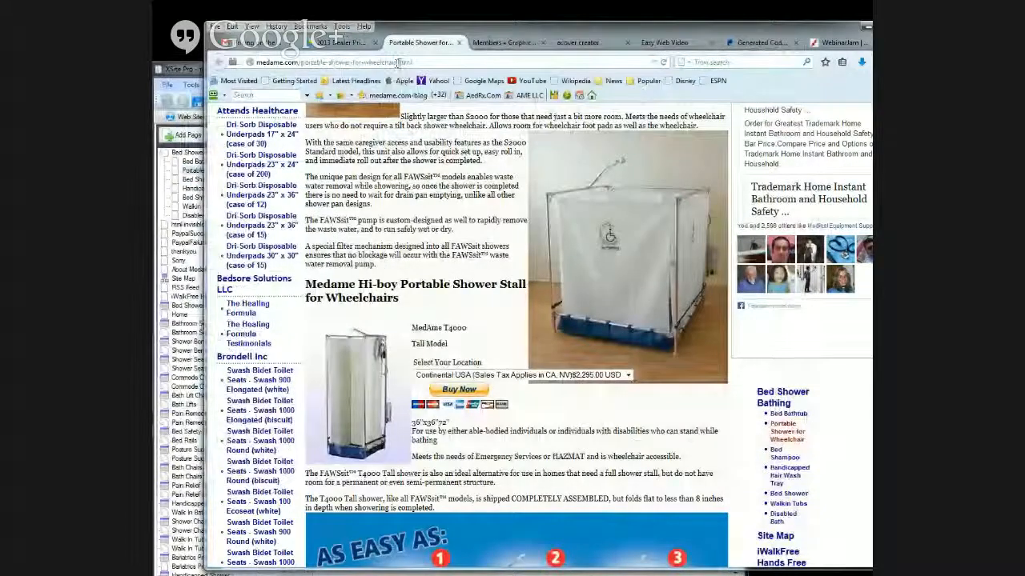
{"action": "left_click_drag", "start_coordinate": [414, 63], "coordinate": [301, 63]}
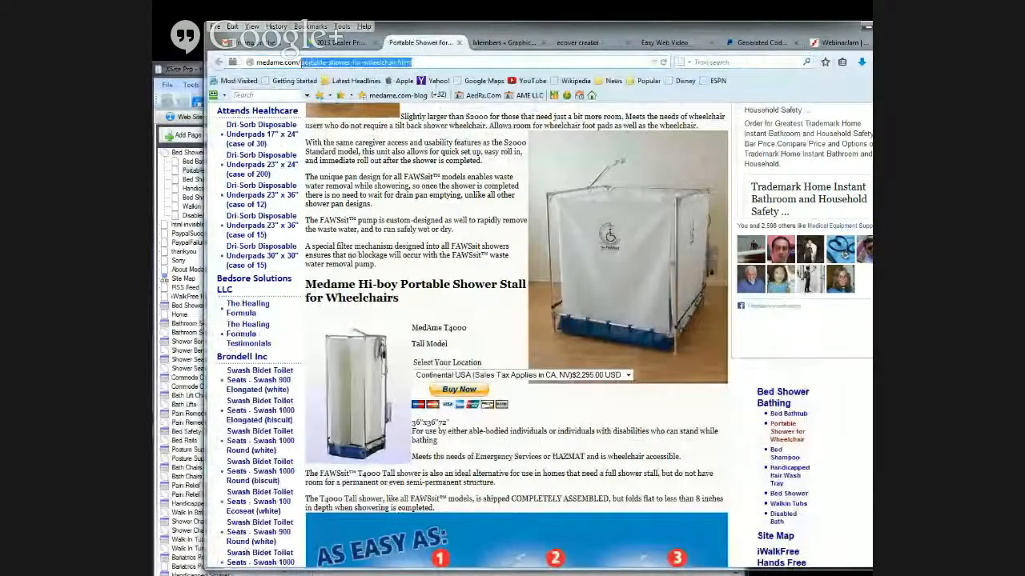
{"action": "left_click", "coordinate": [178, 70]}
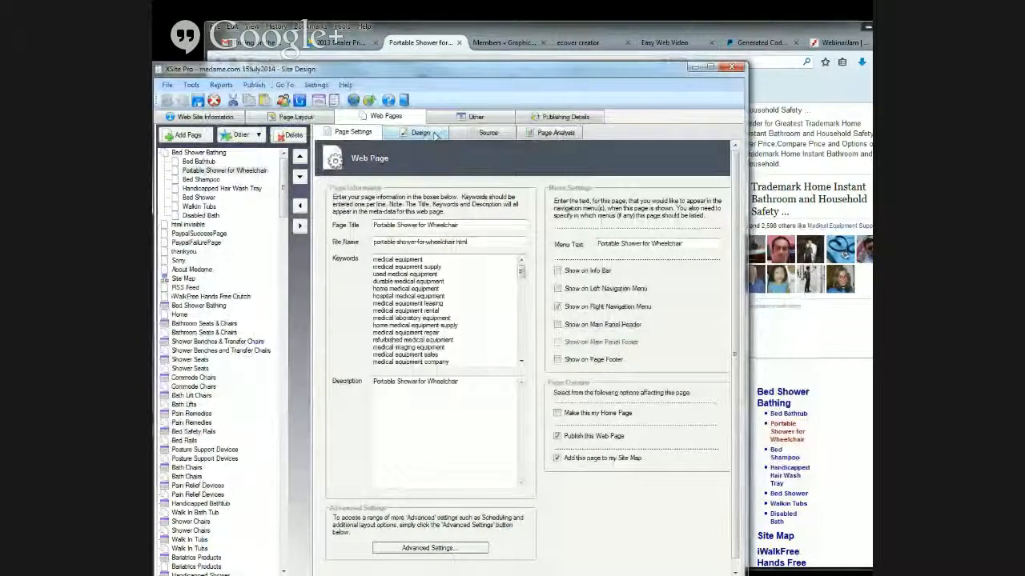
{"action": "left_click", "coordinate": [485, 132]}
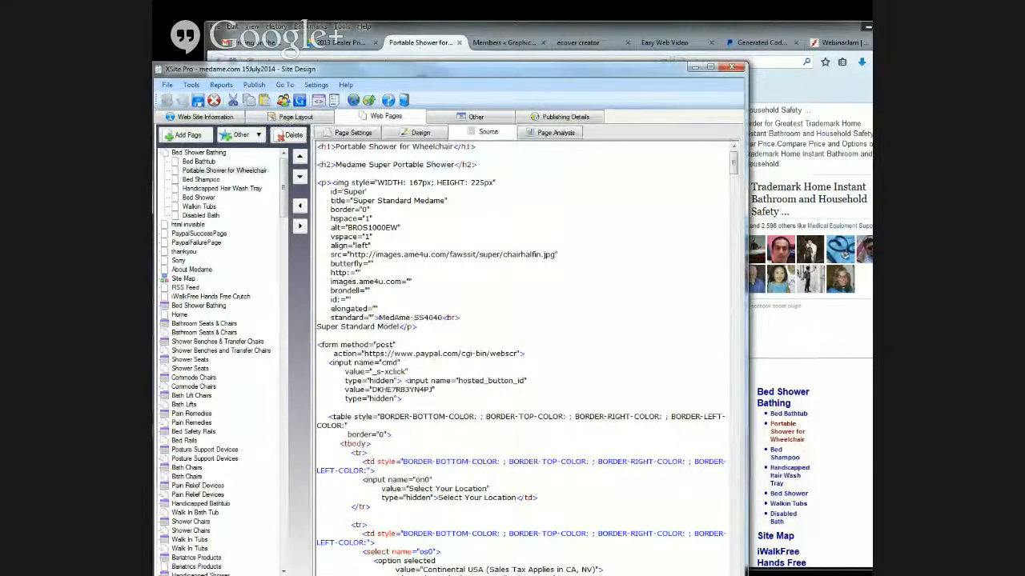
- Copy the PayPal form code under the reclining Fawssit heading in Notepad and return to the page source in XSite Pro
{"action": "key", "text": "alt+Tab"}
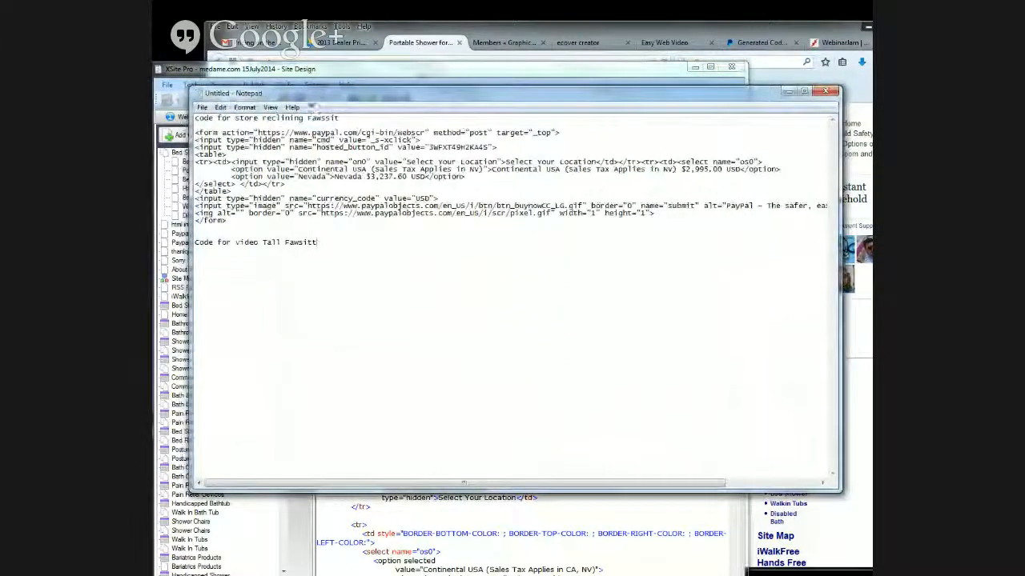
{"action": "left_click_drag", "start_coordinate": [235, 223], "coordinate": [194, 130]}
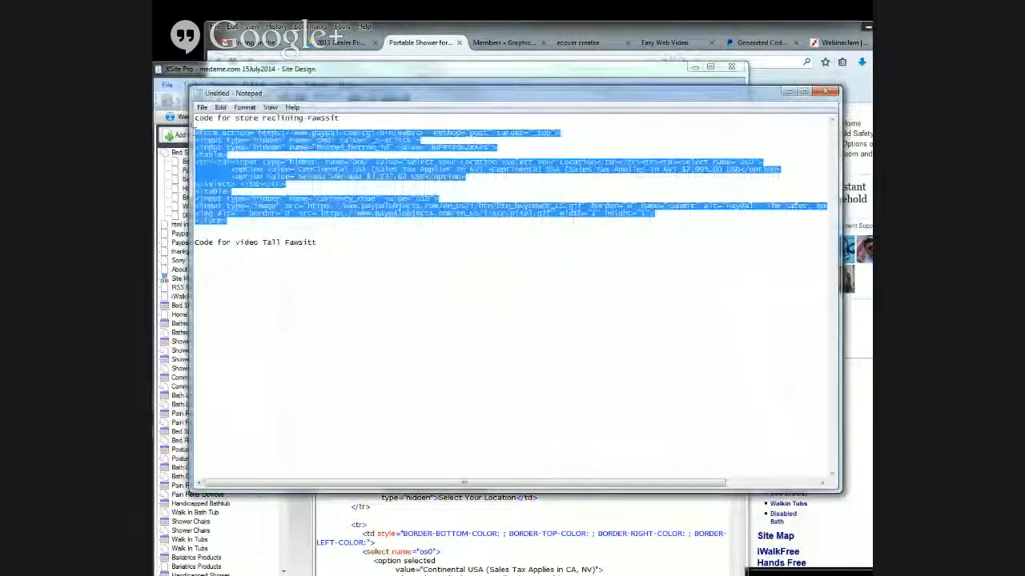
{"action": "right_click", "coordinate": [237, 147]}
{"action": "left_click", "coordinate": [264, 184]}
{"action": "left_click_drag", "start_coordinate": [342, 97], "coordinate": [153, 109]}
{"action": "left_click", "coordinate": [517, 344]}
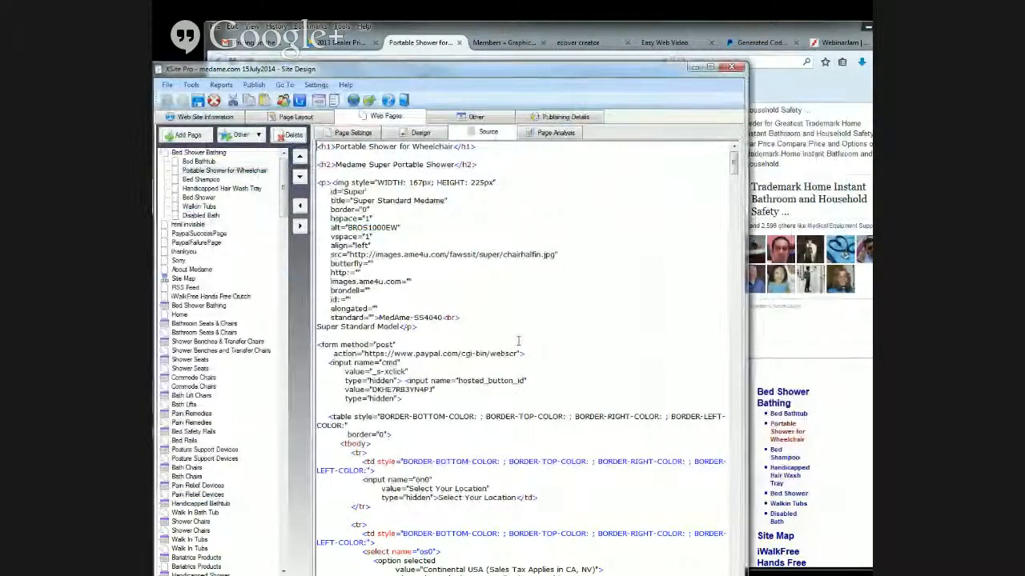
- Replace the whole PayPal form below the Super Standard Model text in the source with the copied button code, and save the site
{"action": "scroll", "coordinate": [532, 386], "scroll_direction": "down", "scroll_amount": 1}
{"action": "scroll", "coordinate": [531, 386], "scroll_direction": "down", "scroll_amount": 5}
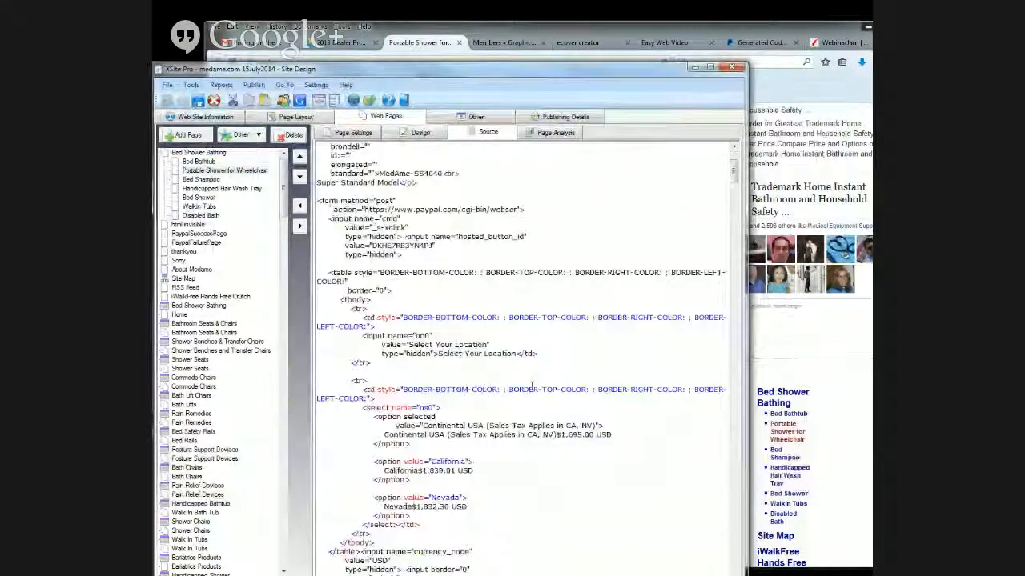
{"action": "scroll", "coordinate": [493, 413], "scroll_direction": "down", "scroll_amount": 2}
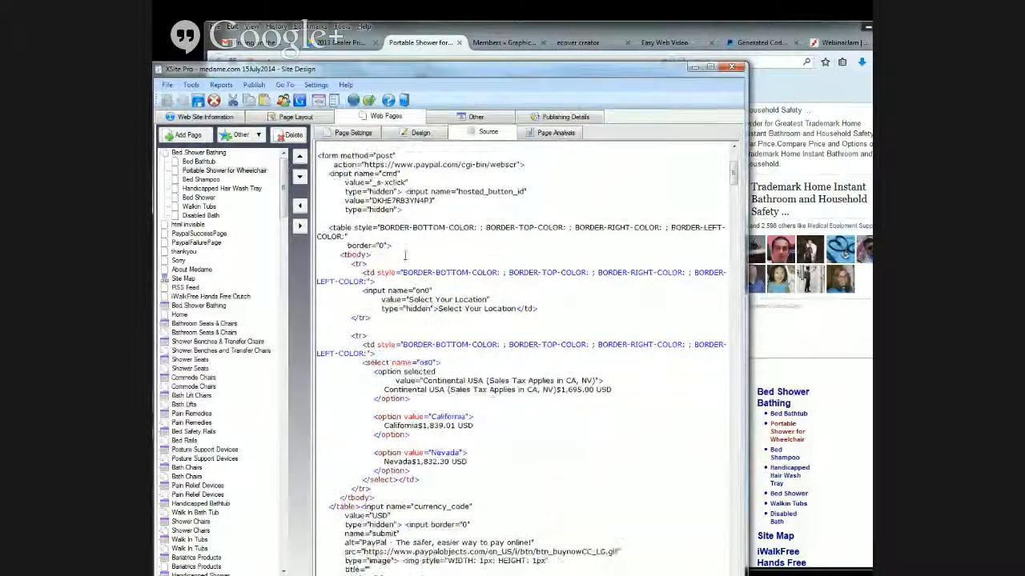
{"action": "scroll", "coordinate": [427, 360], "scroll_direction": "up", "scroll_amount": 2}
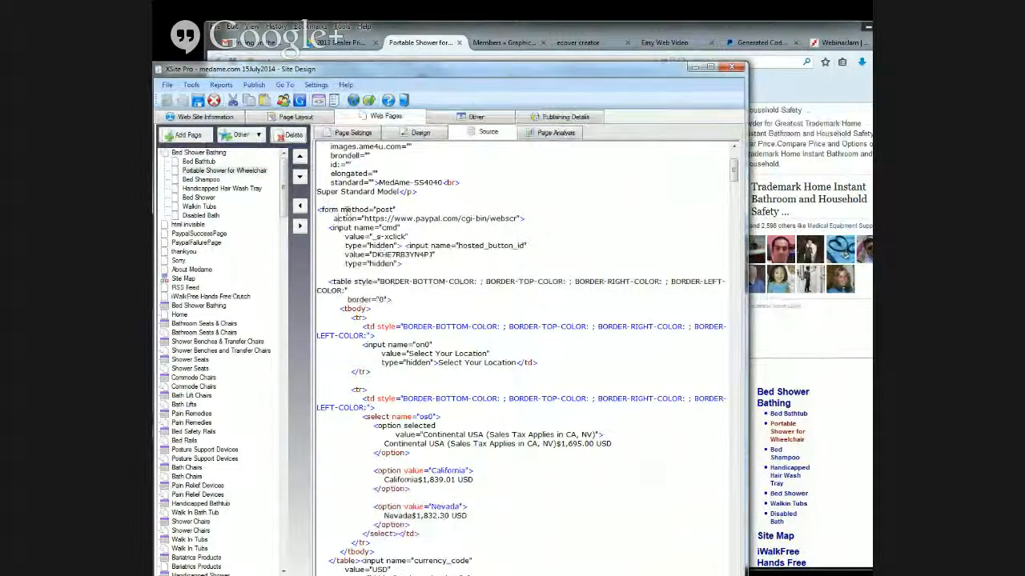
{"action": "scroll", "coordinate": [329, 207], "scroll_direction": "up", "scroll_amount": 5}
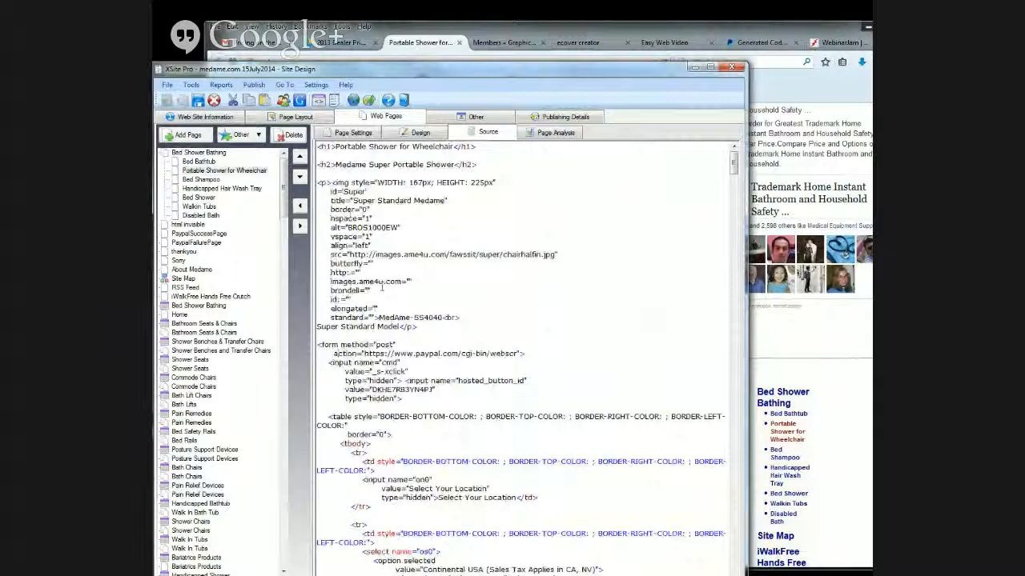
{"action": "scroll", "coordinate": [425, 345], "scroll_direction": "down", "scroll_amount": 2}
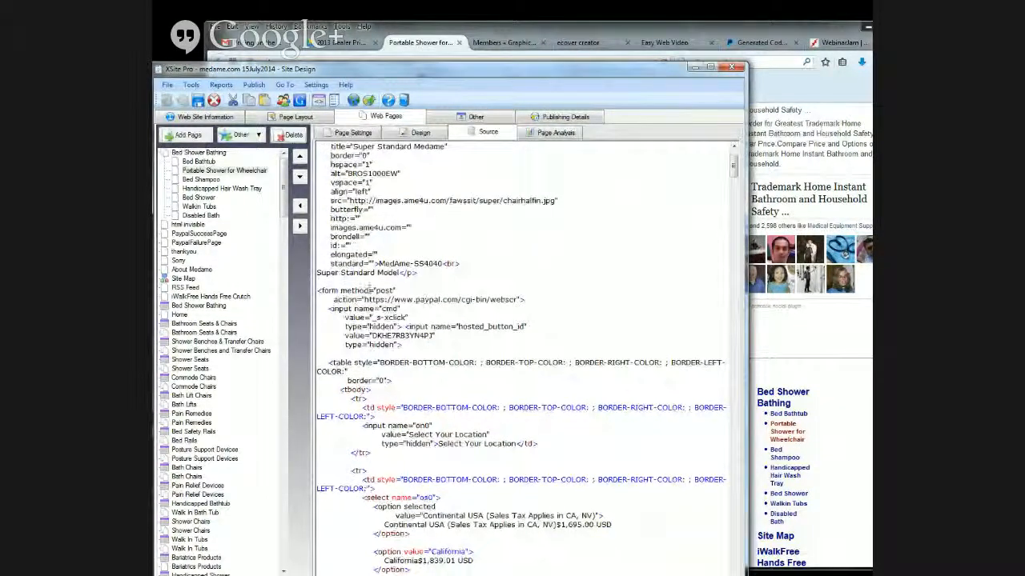
{"action": "left_click_drag", "start_coordinate": [318, 290], "coordinate": [502, 413]}
{"action": "scroll", "coordinate": [505, 466], "scroll_direction": "down", "scroll_amount": 4}
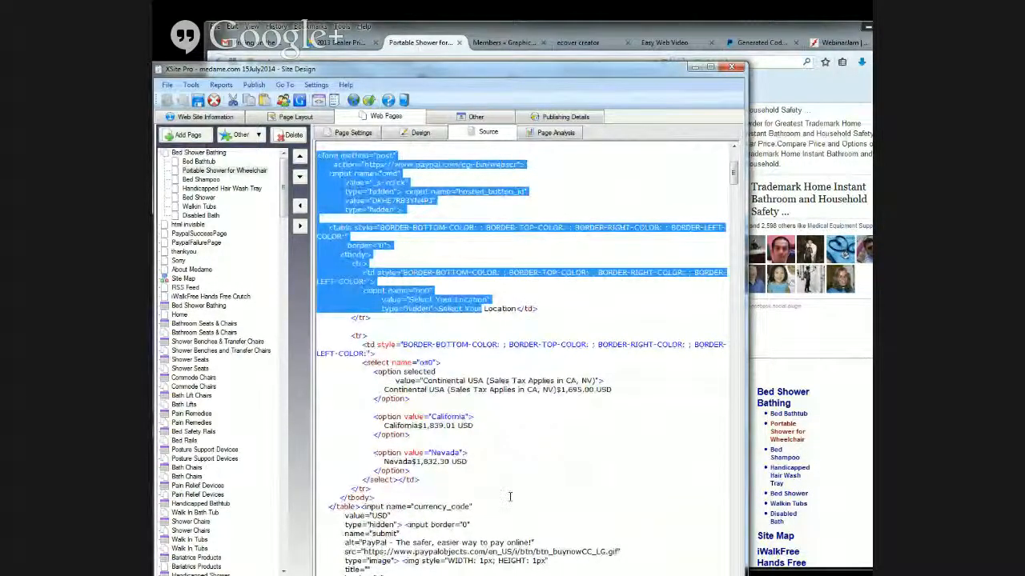
{"action": "scroll", "coordinate": [514, 507], "scroll_direction": "down", "scroll_amount": 2}
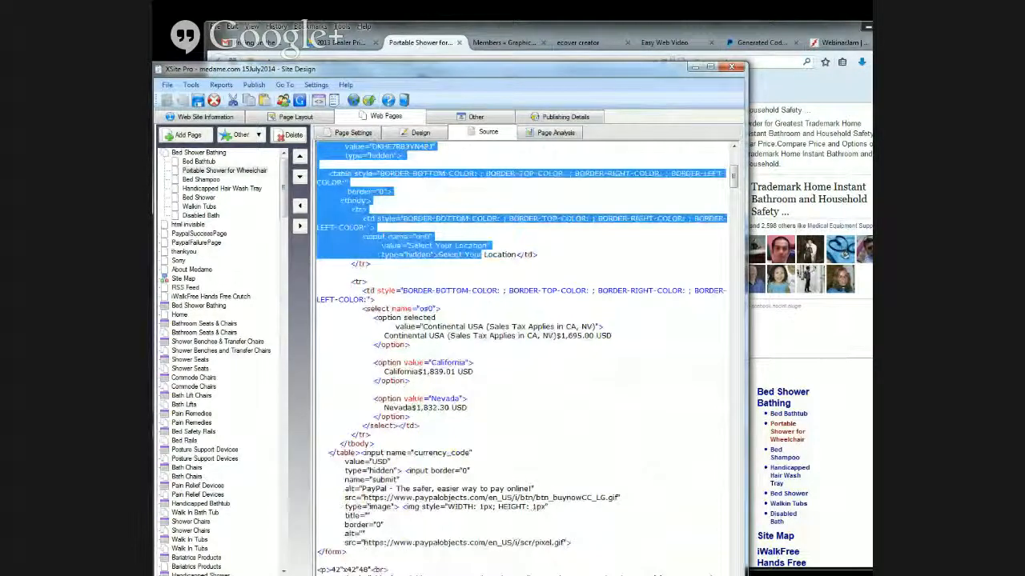
{"action": "left_click_drag", "start_coordinate": [349, 554], "coordinate": [319, 182]}
{"action": "right_click", "coordinate": [321, 184]}
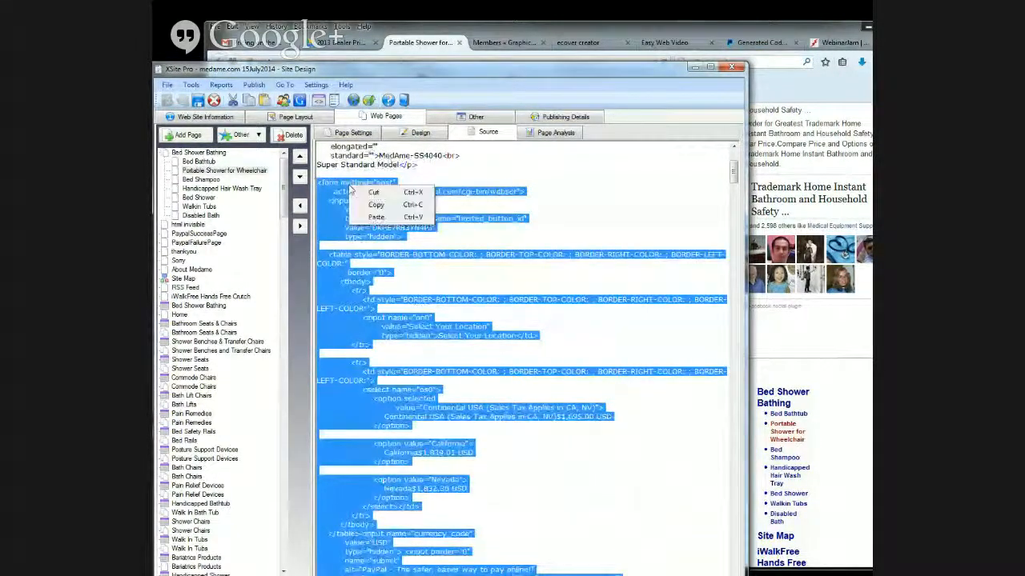
{"action": "left_click", "coordinate": [376, 217]}
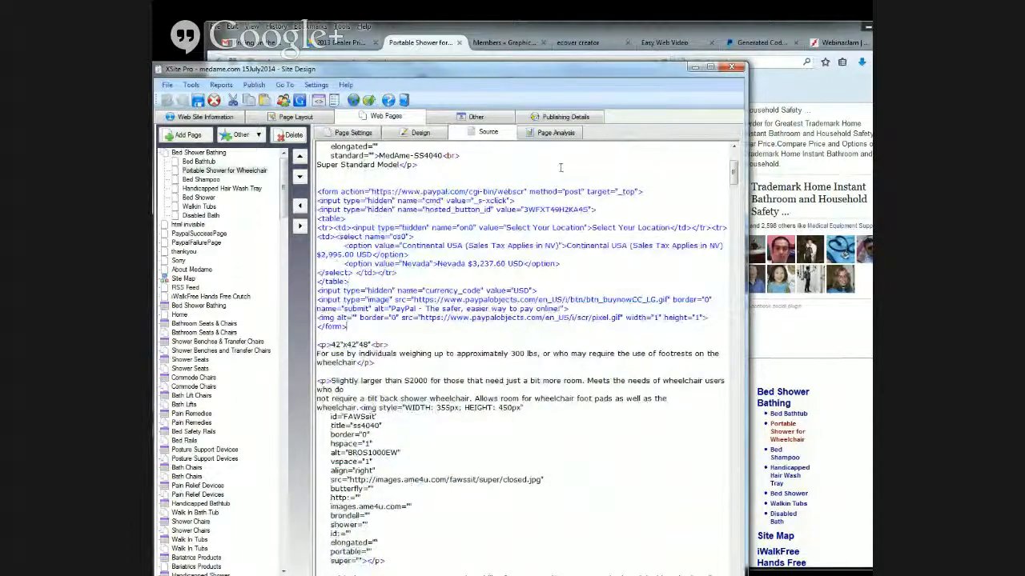
{"action": "left_click_drag", "start_coordinate": [580, 74], "coordinate": [584, 40]}
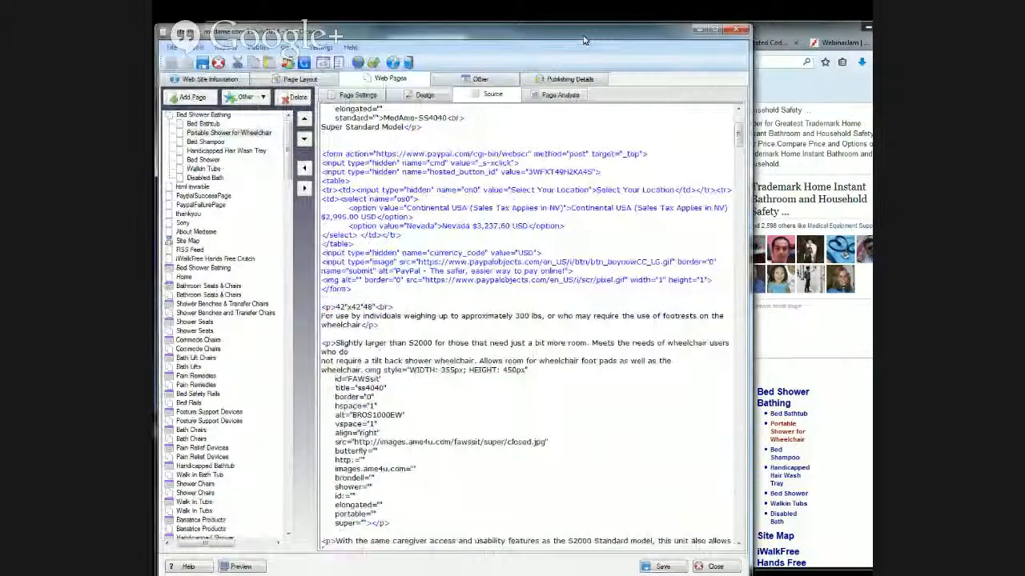
{"action": "key", "text": "ctrl+s"}
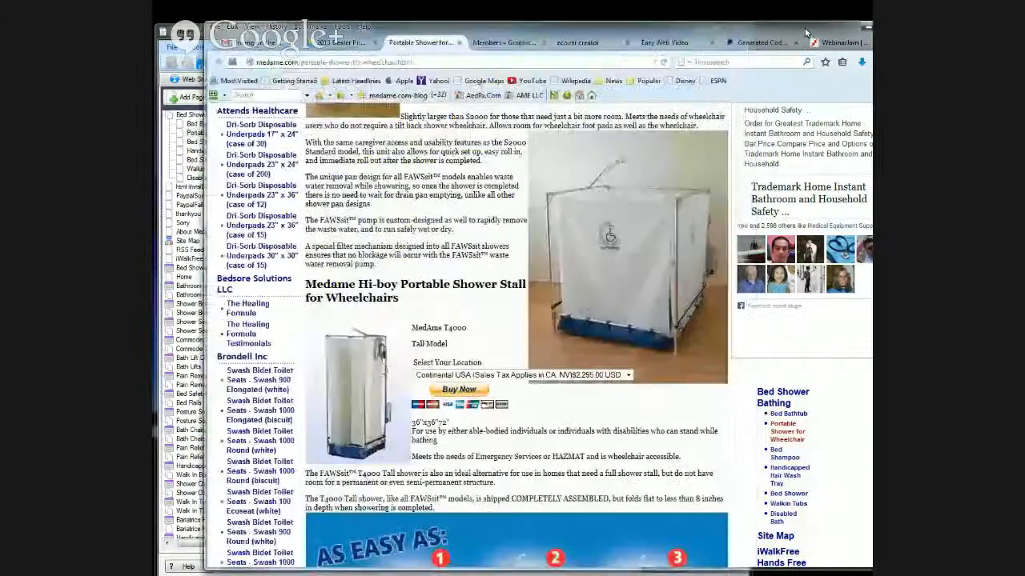
- Switch to the browser and compare the shower models and prices on the published page with the 2013 dealer pricing sheet
{"action": "left_click", "coordinate": [806, 44]}
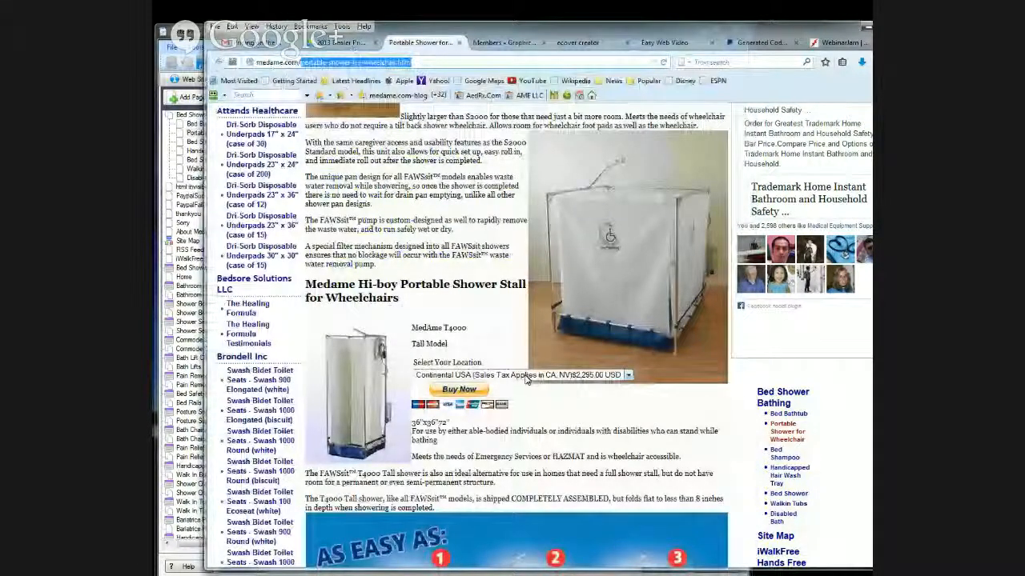
{"action": "key", "text": "ctrl+shift+Tab"}
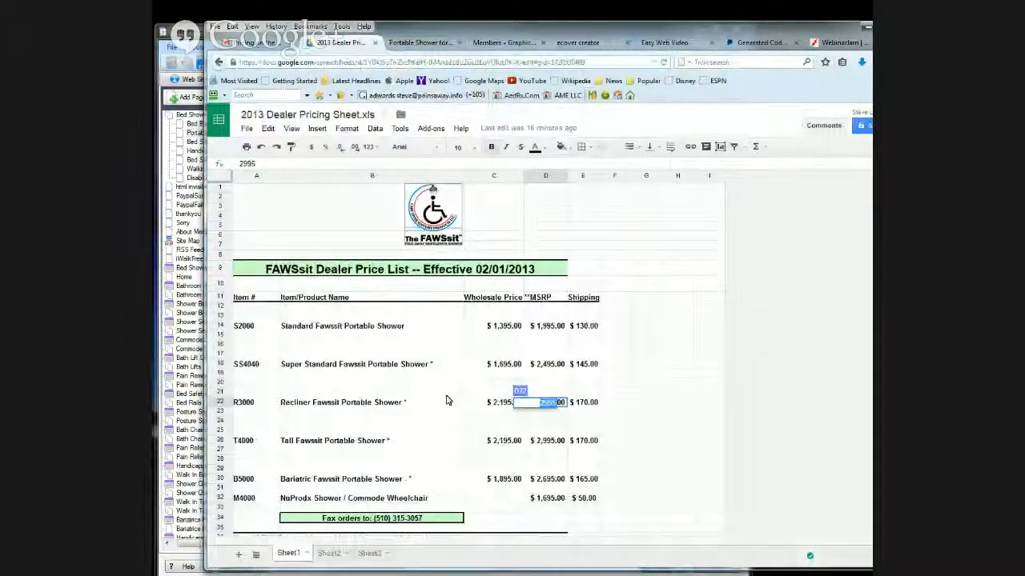
{"action": "scroll", "coordinate": [447, 400], "scroll_direction": "down", "scroll_amount": 2}
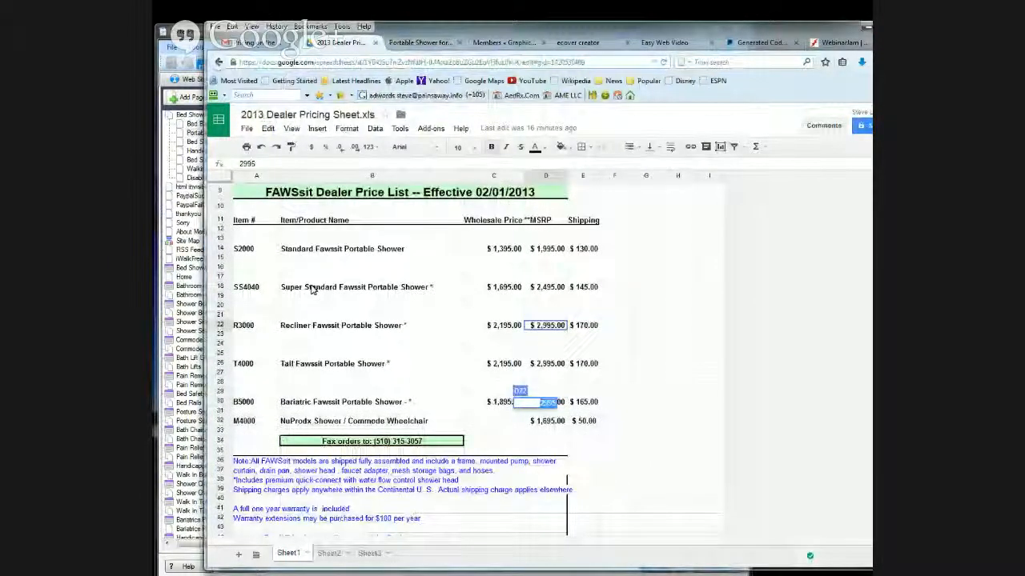
{"action": "left_click", "coordinate": [424, 43]}
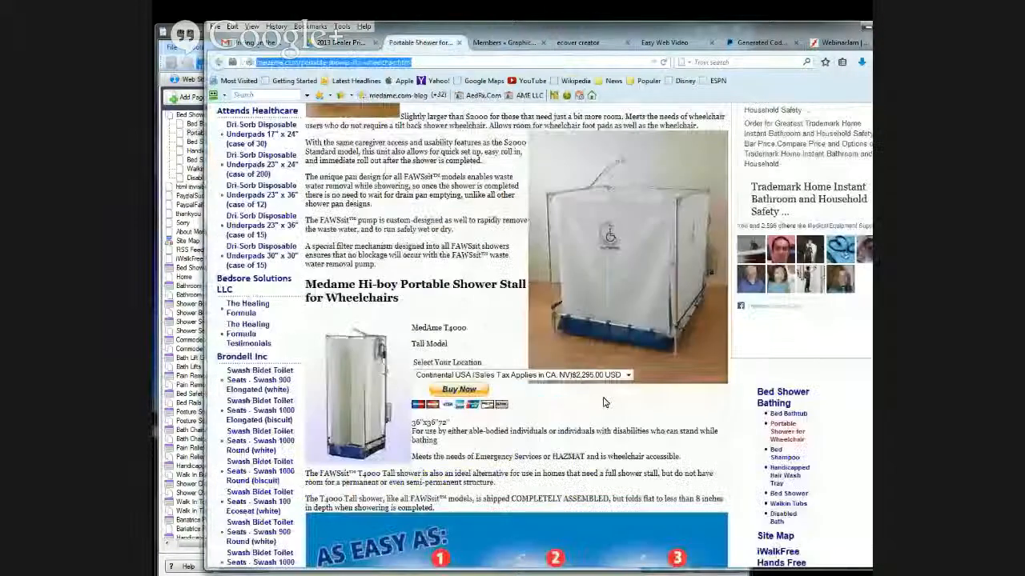
{"action": "scroll", "coordinate": [605, 402], "scroll_direction": "down", "scroll_amount": 3}
{"action": "scroll", "coordinate": [602, 400], "scroll_direction": "up", "scroll_amount": 2}
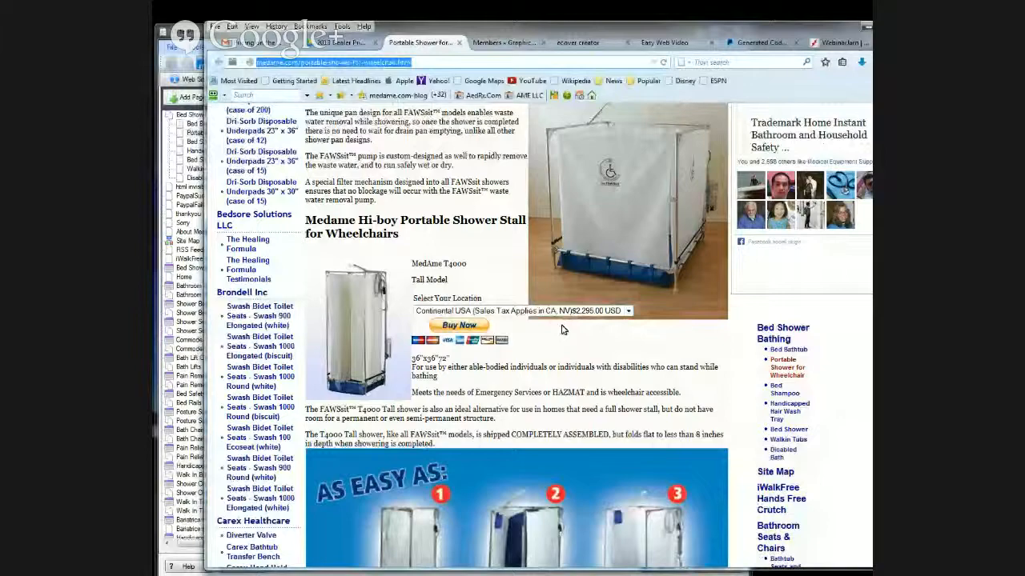
{"action": "scroll", "coordinate": [563, 329], "scroll_direction": "down", "scroll_amount": 3}
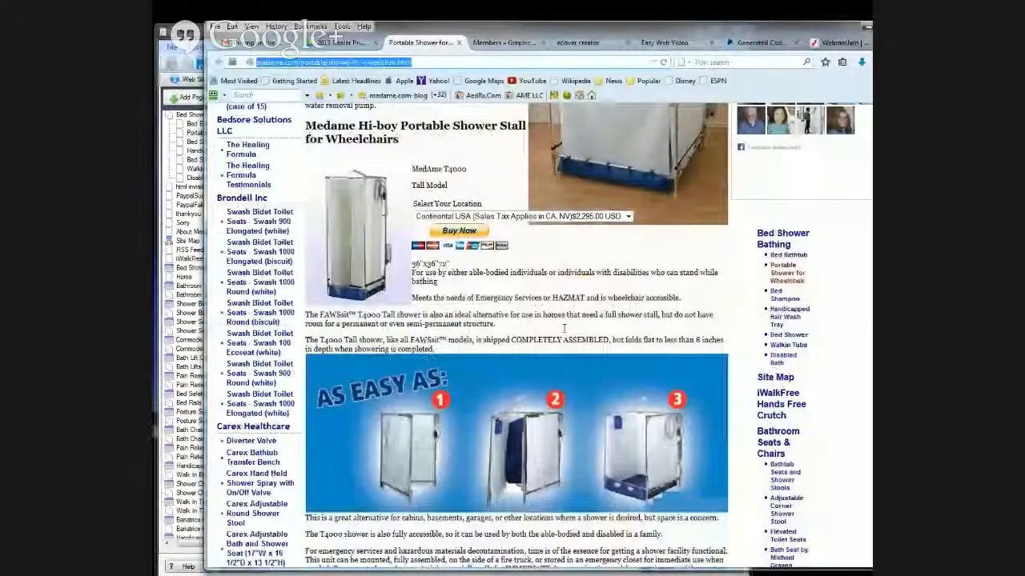
{"action": "scroll", "coordinate": [564, 328], "scroll_direction": "up", "scroll_amount": 8}
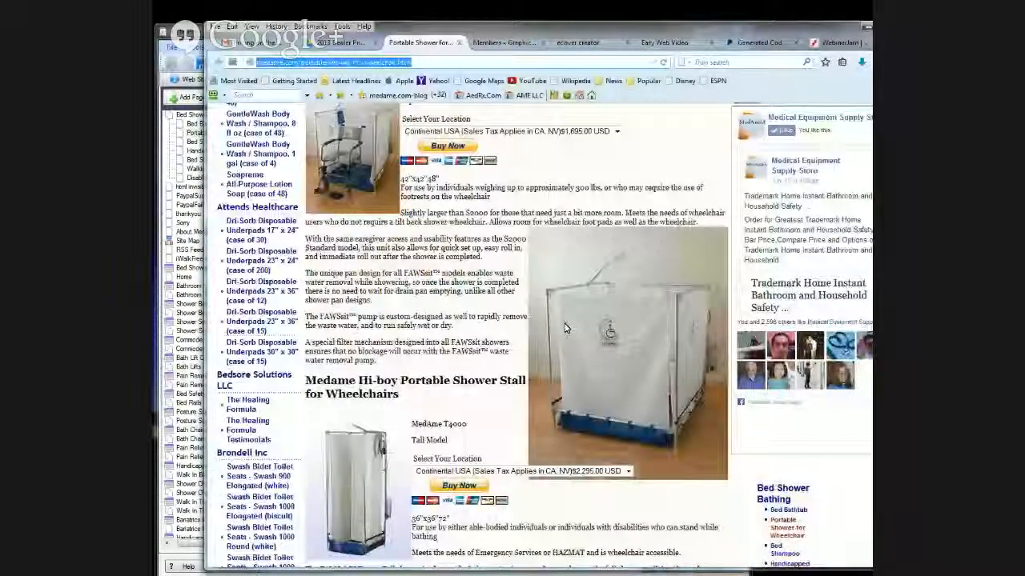
- Recheck the pricing sheet and examine the Super Standard and Tall model listings with their location prices on the published page
{"action": "left_click", "coordinate": [338, 43]}
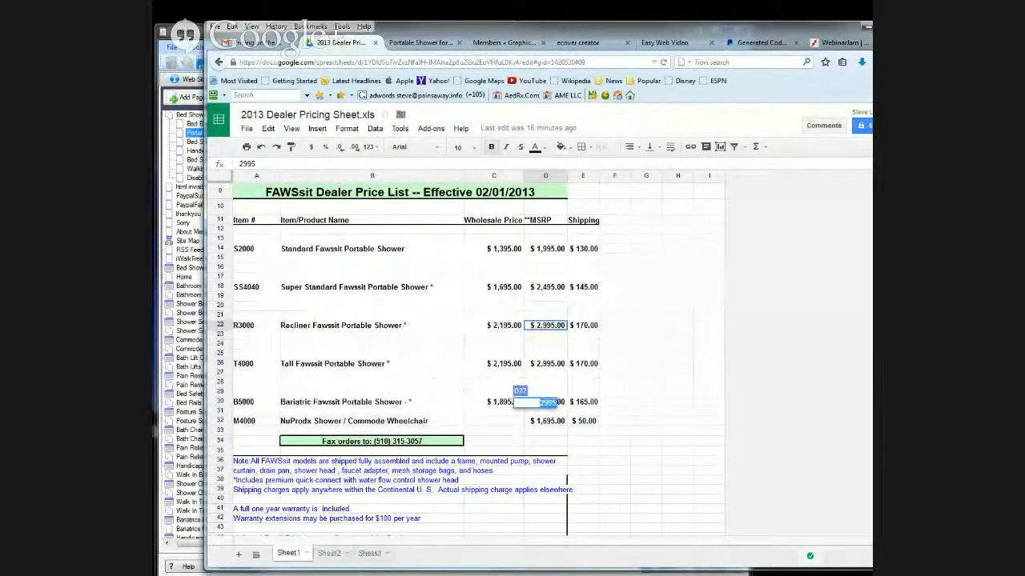
{"action": "left_click", "coordinate": [419, 42]}
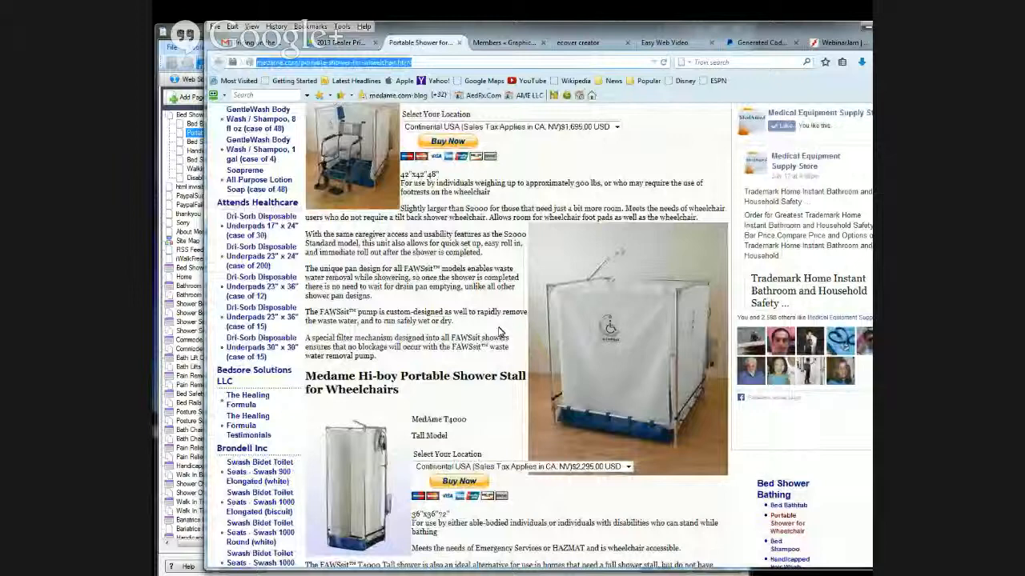
{"action": "scroll", "coordinate": [560, 228], "scroll_direction": "up", "scroll_amount": 2}
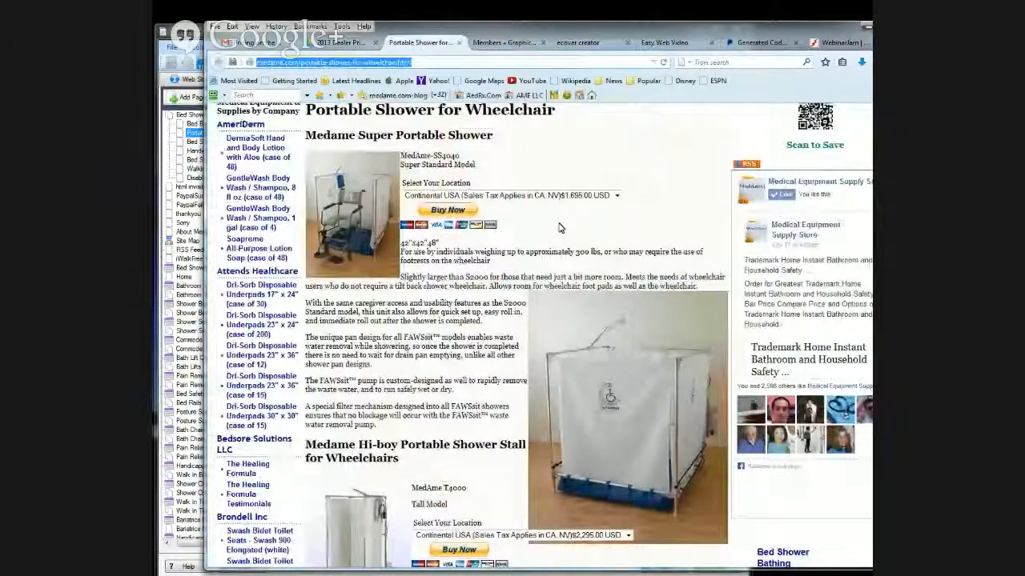
{"action": "scroll", "coordinate": [559, 228], "scroll_direction": "up", "scroll_amount": 2}
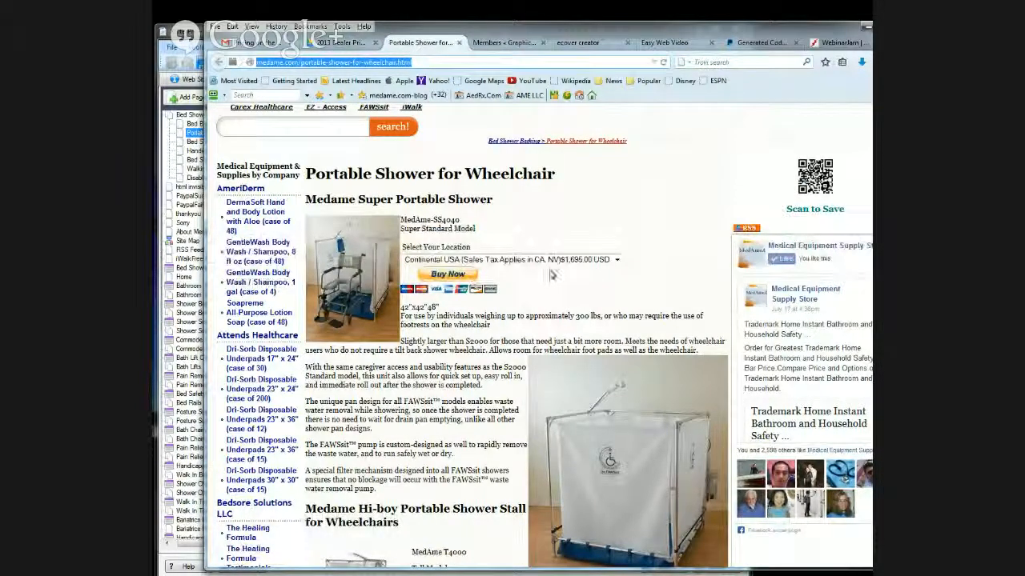
{"action": "scroll", "coordinate": [460, 352], "scroll_direction": "down", "scroll_amount": 5}
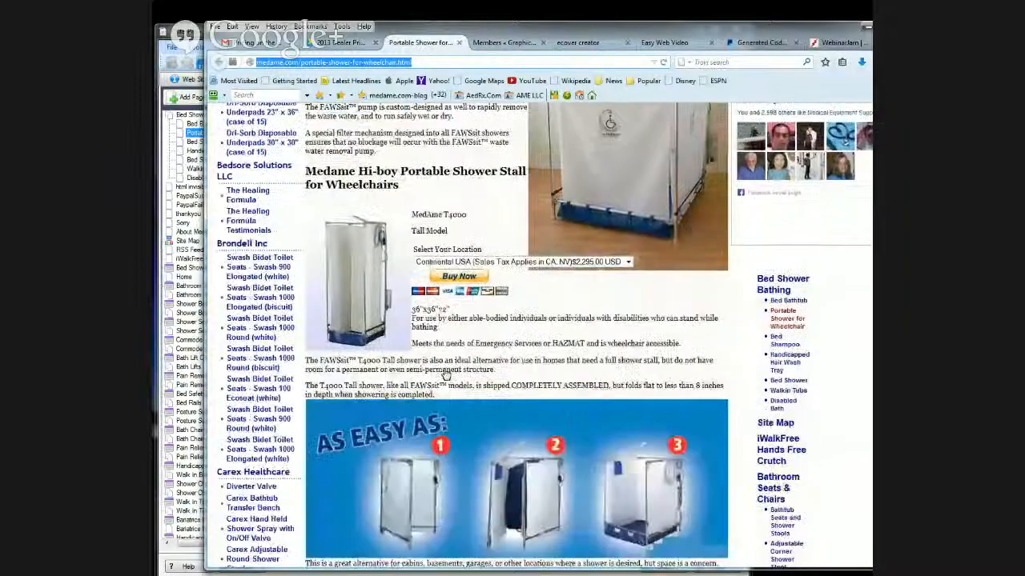
{"action": "scroll", "coordinate": [446, 374], "scroll_direction": "down", "scroll_amount": 1}
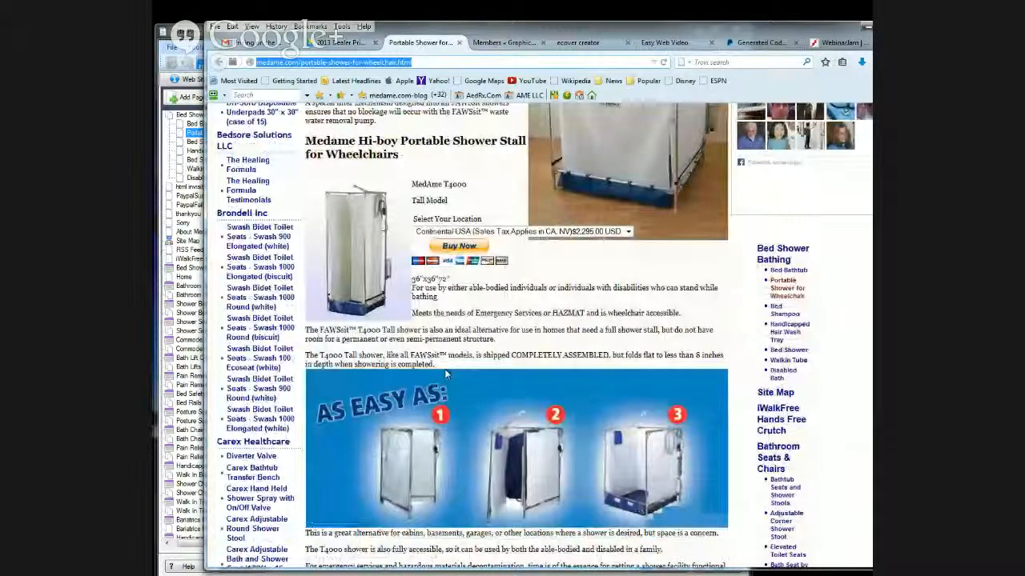
{"action": "scroll", "coordinate": [446, 373], "scroll_direction": "up", "scroll_amount": 3}
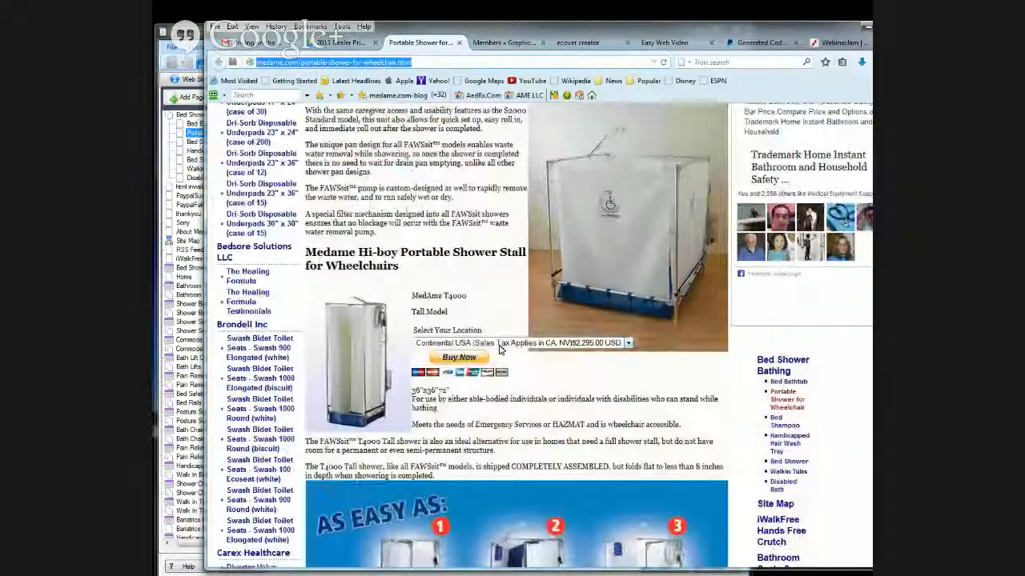
- Review the Tall, Reclining, Standard and Bariatric shower listings and their location prices on the published wheelchair shower page
{"action": "scroll", "coordinate": [499, 348], "scroll_direction": "down", "scroll_amount": 10}
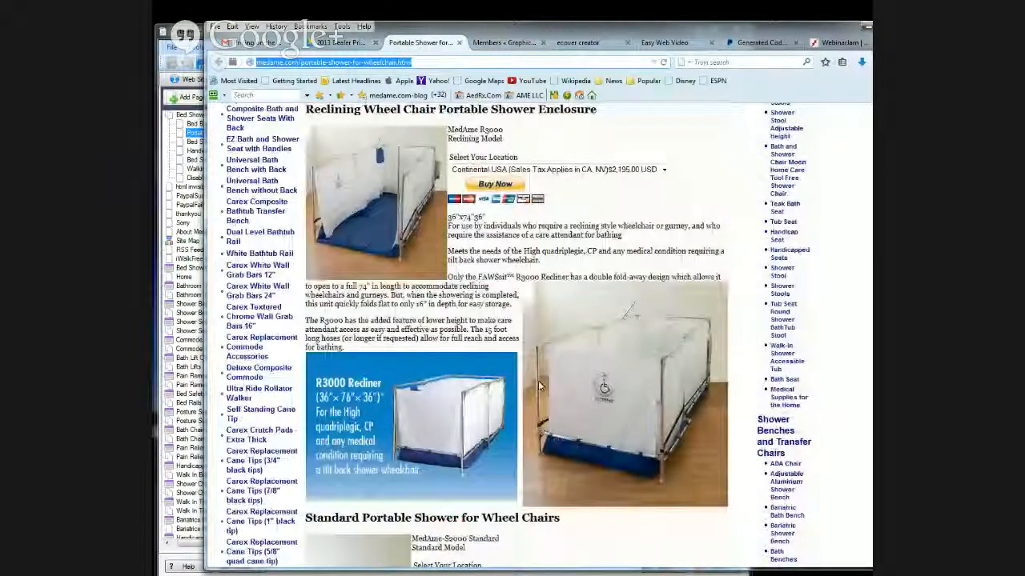
{"action": "scroll", "coordinate": [538, 387], "scroll_direction": "down", "scroll_amount": 8}
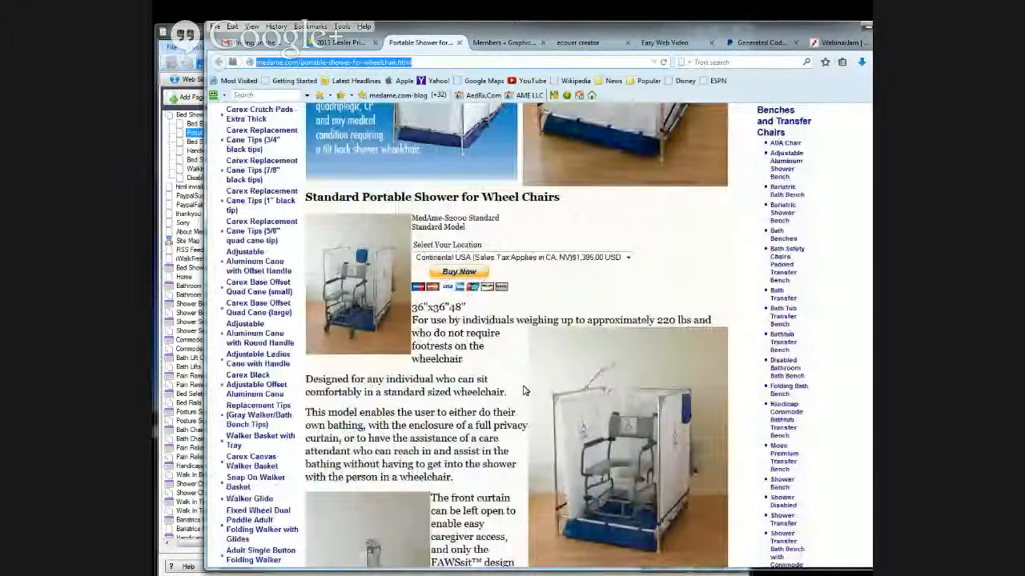
{"action": "scroll", "coordinate": [552, 405], "scroll_direction": "down", "scroll_amount": 10}
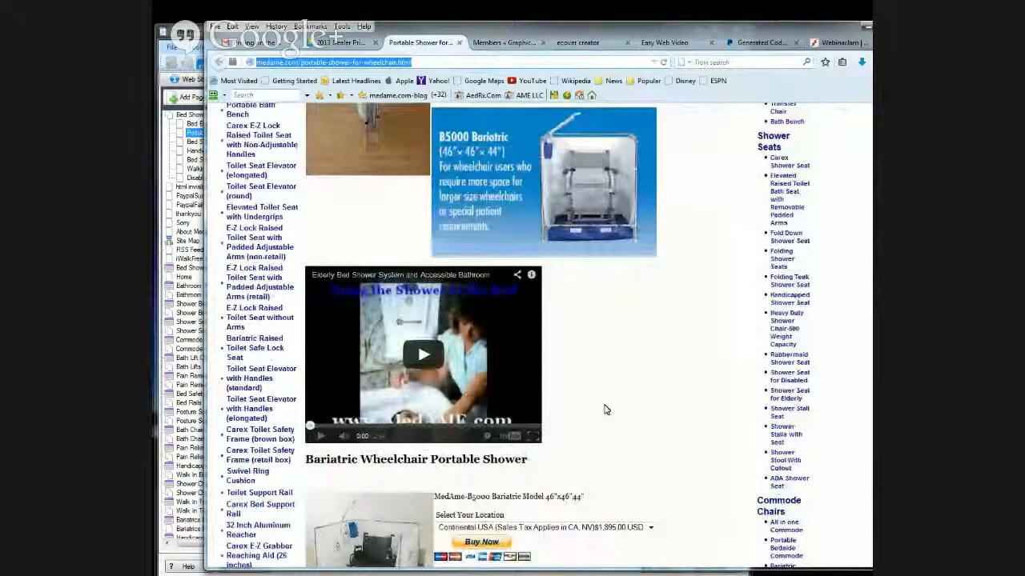
{"action": "scroll", "coordinate": [606, 410], "scroll_direction": "down", "scroll_amount": 10}
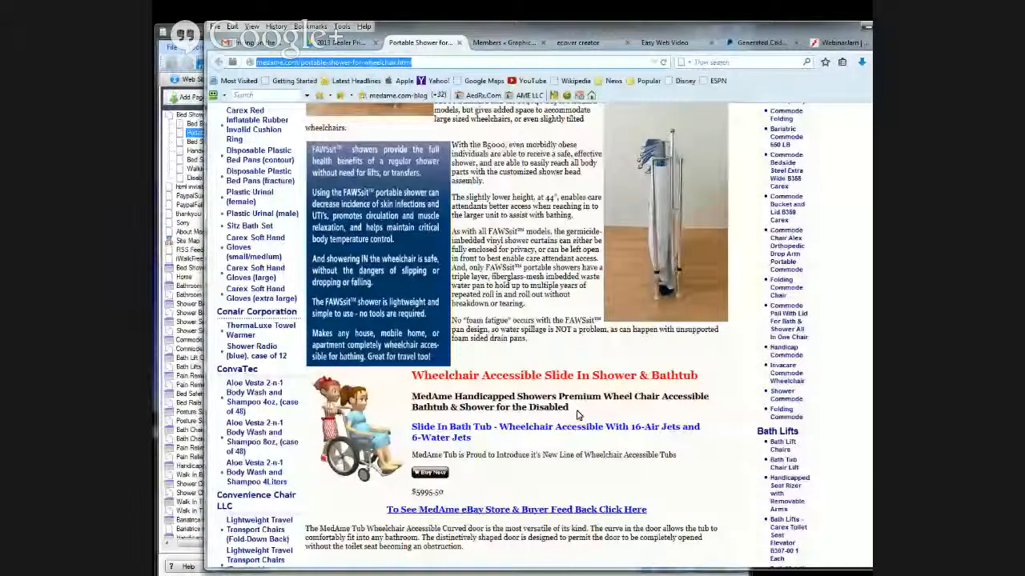
{"action": "scroll", "coordinate": [578, 415], "scroll_direction": "down", "scroll_amount": 6}
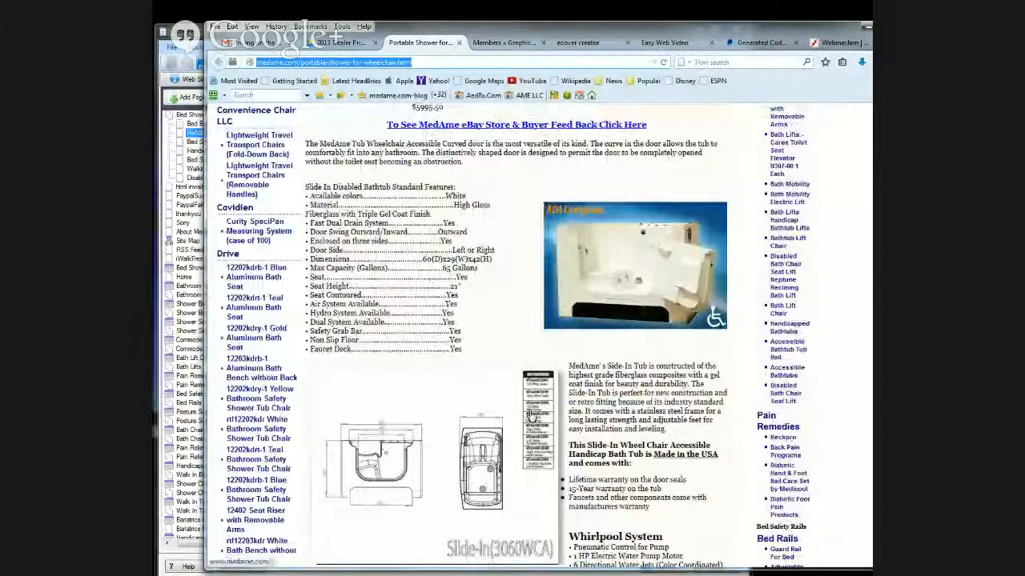
{"action": "scroll", "coordinate": [531, 415], "scroll_direction": "up", "scroll_amount": 2}
{"action": "scroll", "coordinate": [531, 415], "scroll_direction": "up", "scroll_amount": 8}
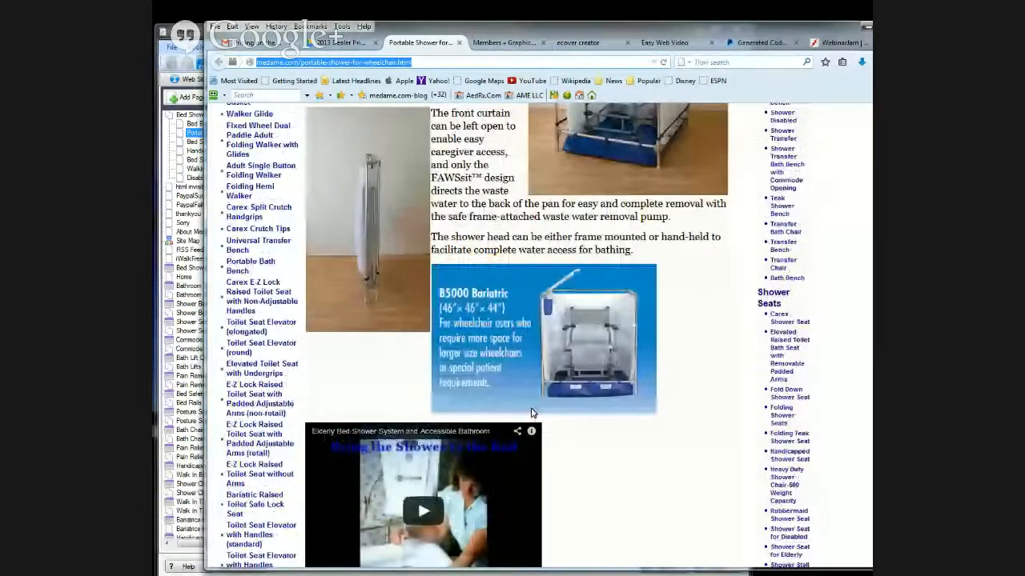
{"action": "scroll", "coordinate": [531, 413], "scroll_direction": "up", "scroll_amount": 5}
{"action": "scroll", "coordinate": [534, 410], "scroll_direction": "up", "scroll_amount": 3}
{"action": "scroll", "coordinate": [534, 410], "scroll_direction": "up", "scroll_amount": 4}
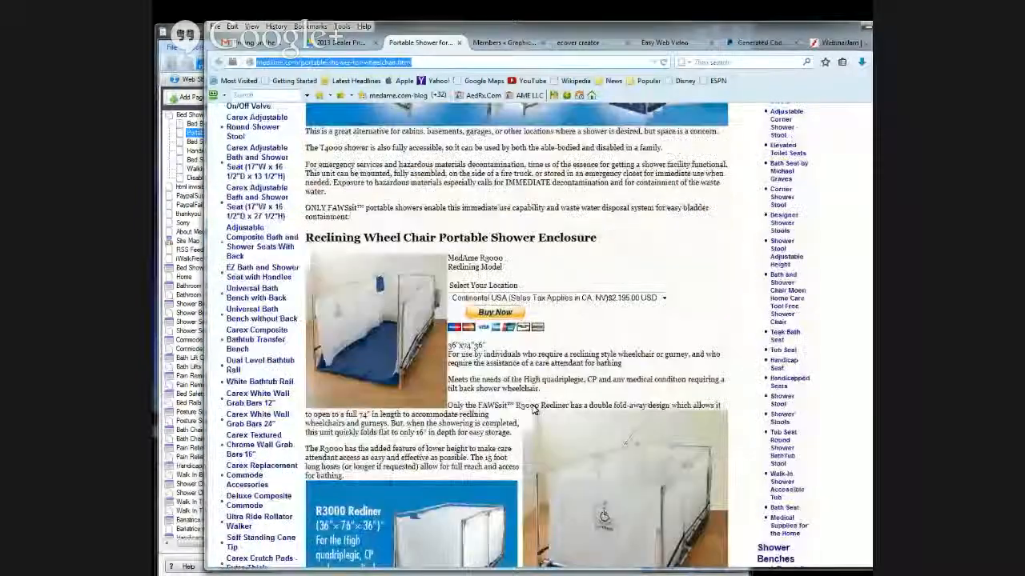
{"action": "scroll", "coordinate": [534, 407], "scroll_direction": "up", "scroll_amount": 6}
{"action": "scroll", "coordinate": [533, 407], "scroll_direction": "up", "scroll_amount": 5}
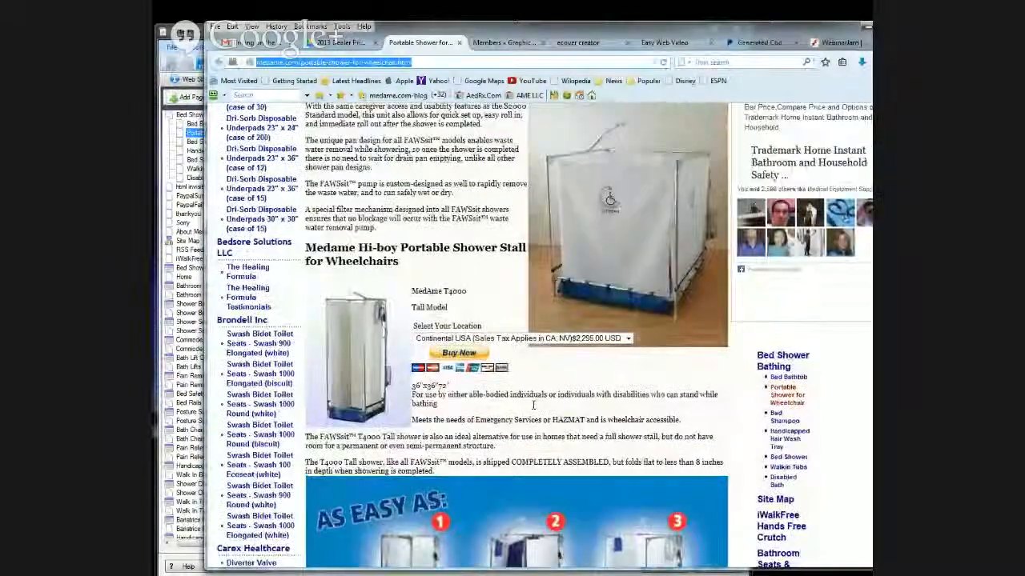
{"action": "scroll", "coordinate": [610, 337], "scroll_direction": "up", "scroll_amount": 5}
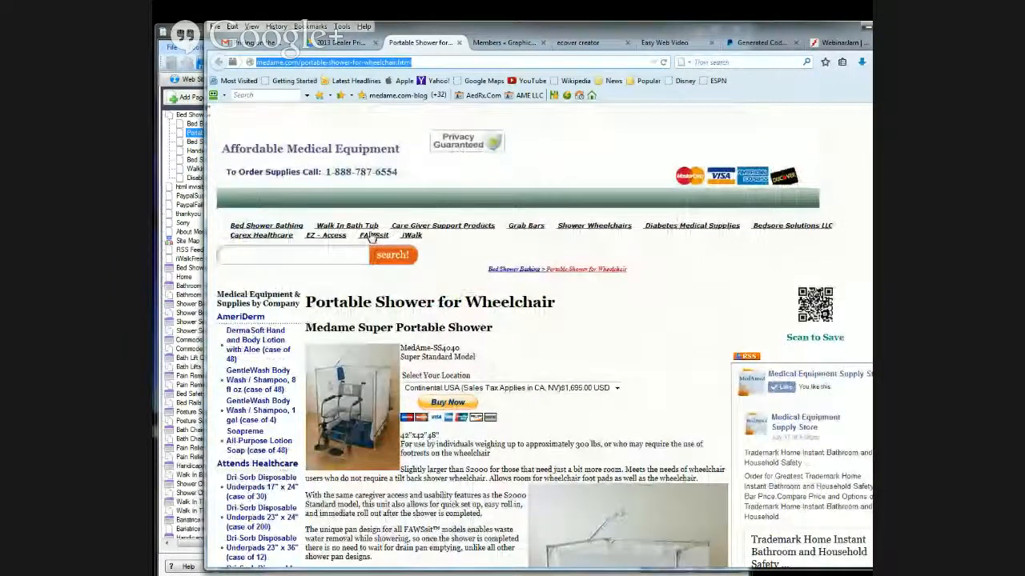
- Open the FAWSsit page in a new browser tab and examine its shower models and location prices
{"action": "right_click", "coordinate": [372, 240]}
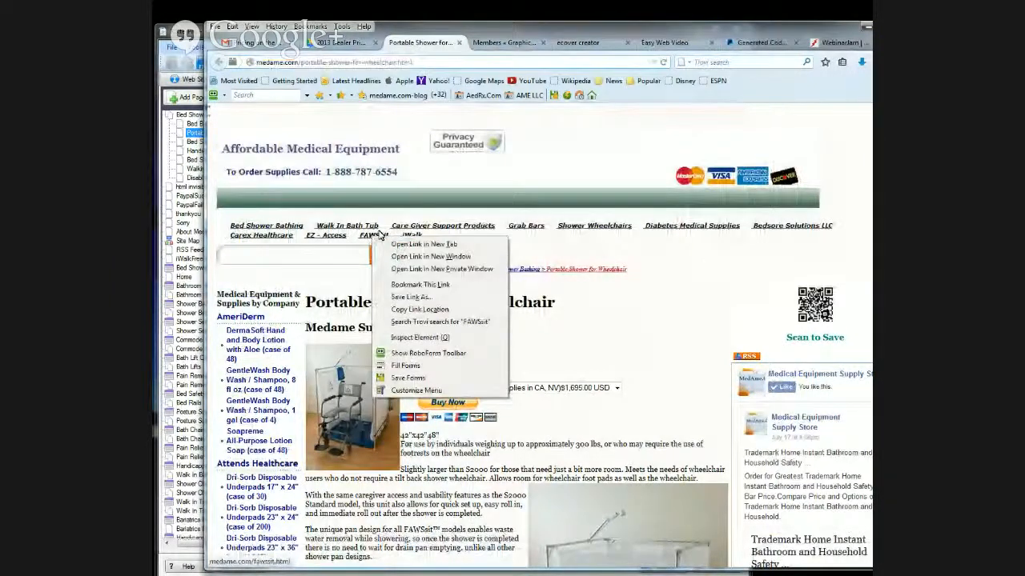
{"action": "left_click", "coordinate": [411, 245]}
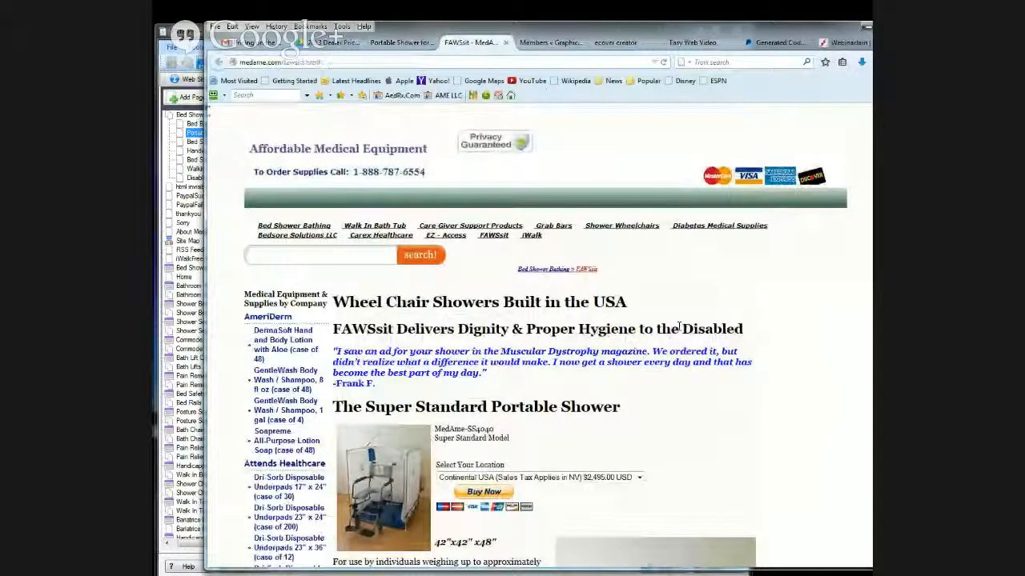
{"action": "scroll", "coordinate": [679, 327], "scroll_direction": "down", "scroll_amount": 3}
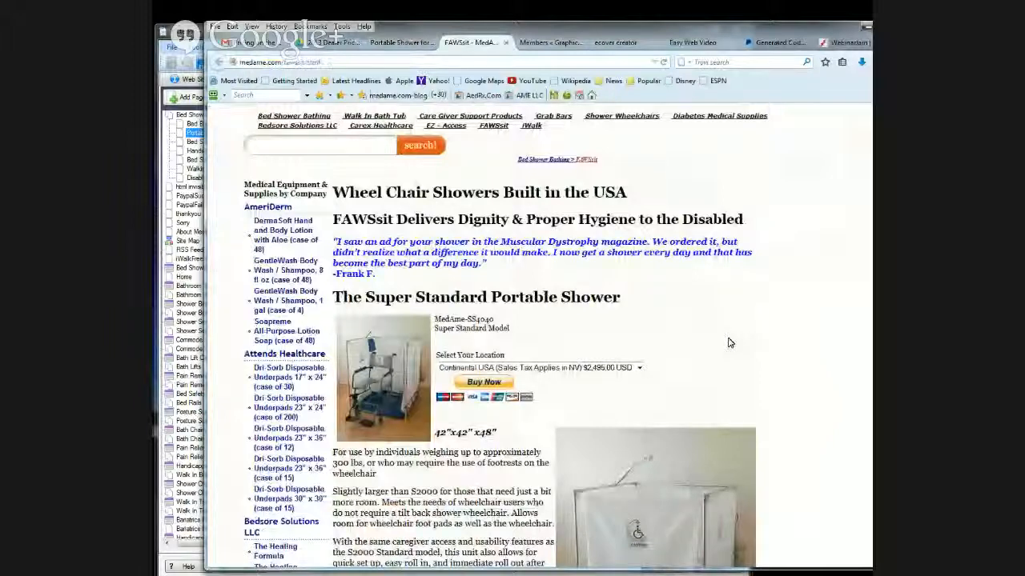
{"action": "scroll", "coordinate": [729, 342], "scroll_direction": "down", "scroll_amount": 10}
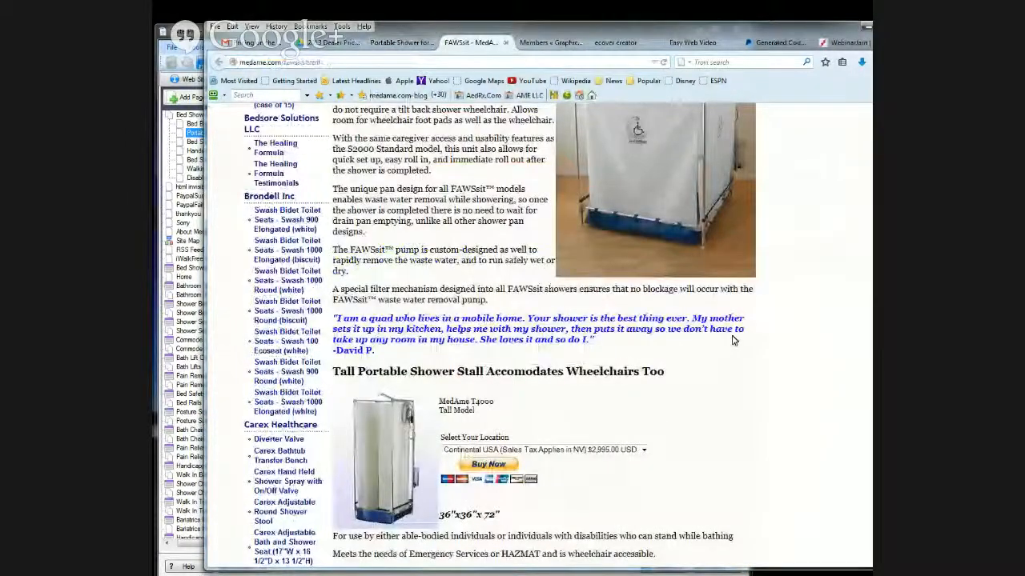
{"action": "scroll", "coordinate": [731, 340], "scroll_direction": "down", "scroll_amount": 10}
{"action": "scroll", "coordinate": [730, 340], "scroll_direction": "down", "scroll_amount": 4}
{"action": "scroll", "coordinate": [731, 340], "scroll_direction": "down", "scroll_amount": 8}
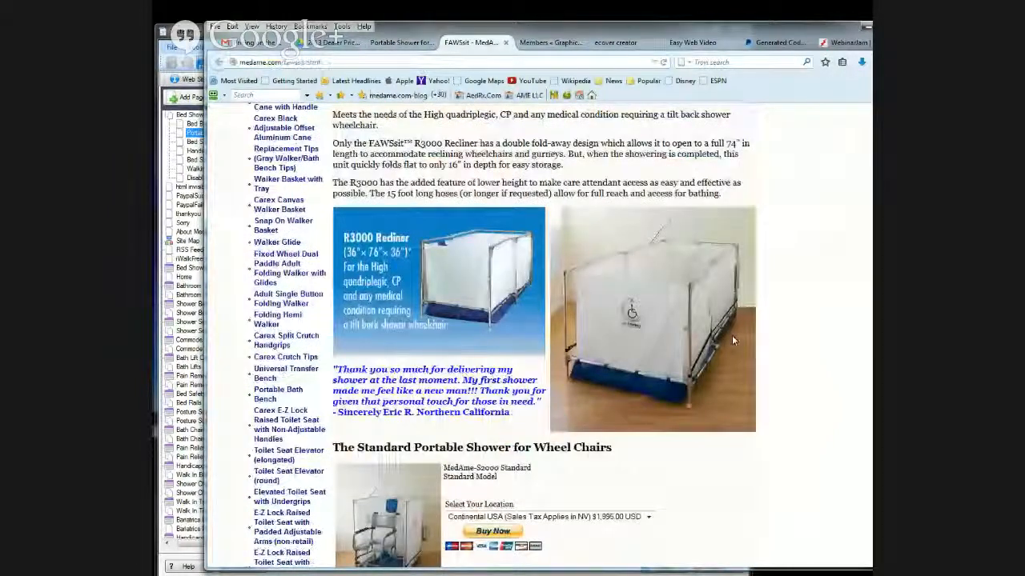
{"action": "scroll", "coordinate": [732, 335], "scroll_direction": "down", "scroll_amount": 5}
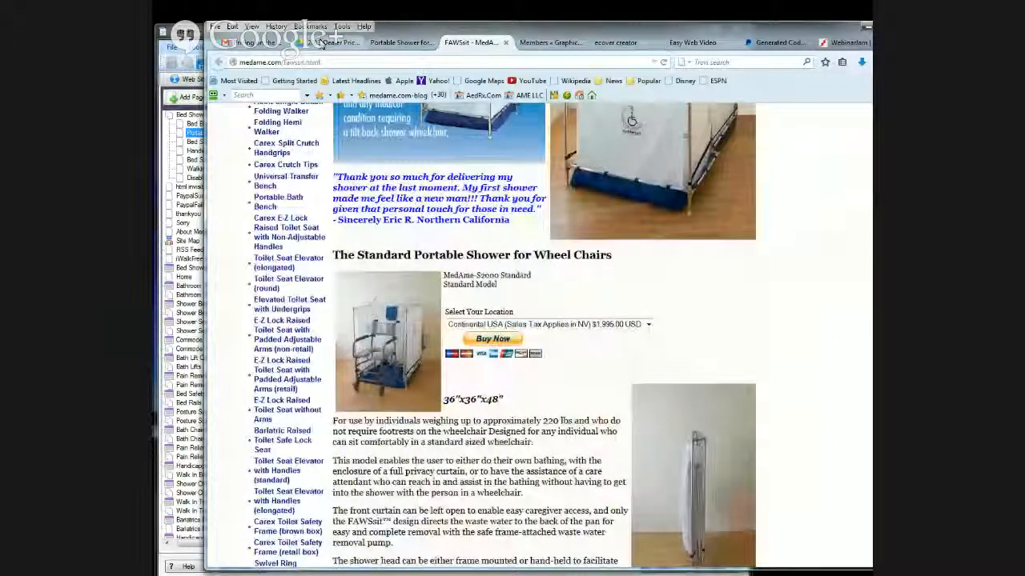
- Compare the published wheelchair shower page with the FAWSsit page, checking the Standard, Reclining, Tall and Super Standard model prices
{"action": "left_click", "coordinate": [396, 42]}
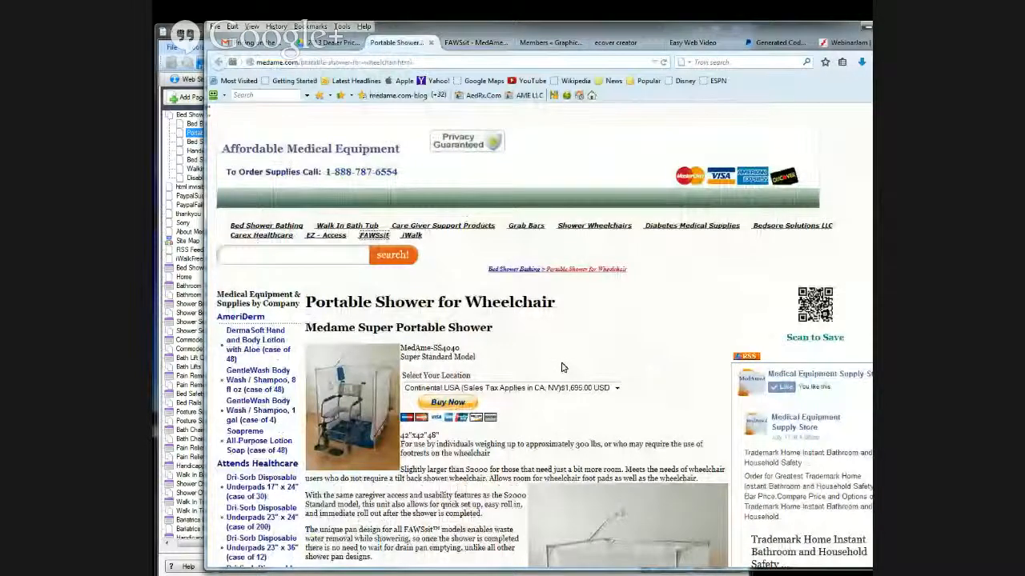
{"action": "scroll", "coordinate": [562, 367], "scroll_direction": "down", "scroll_amount": 3}
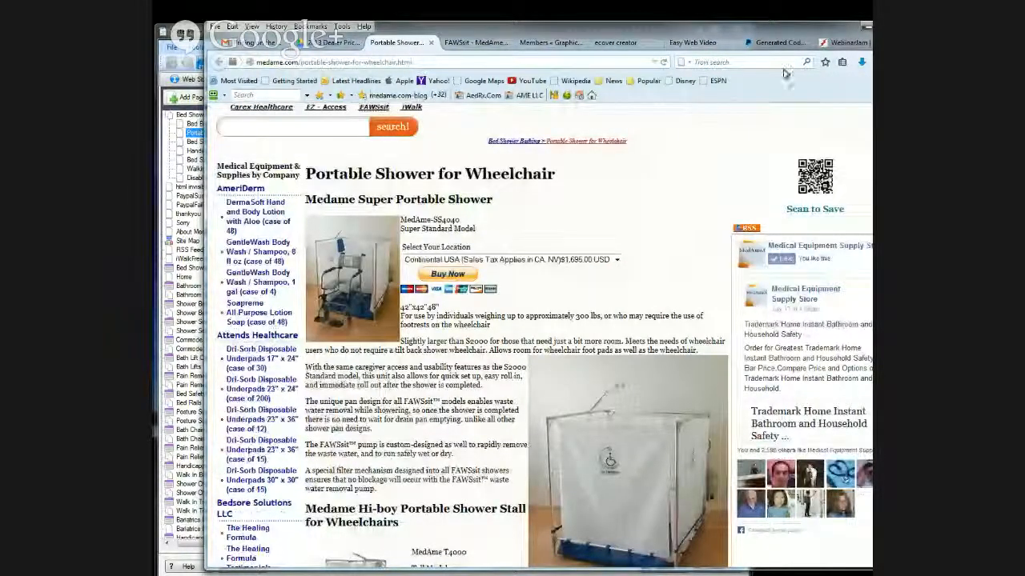
{"action": "key", "text": "ctrl+Tab"}
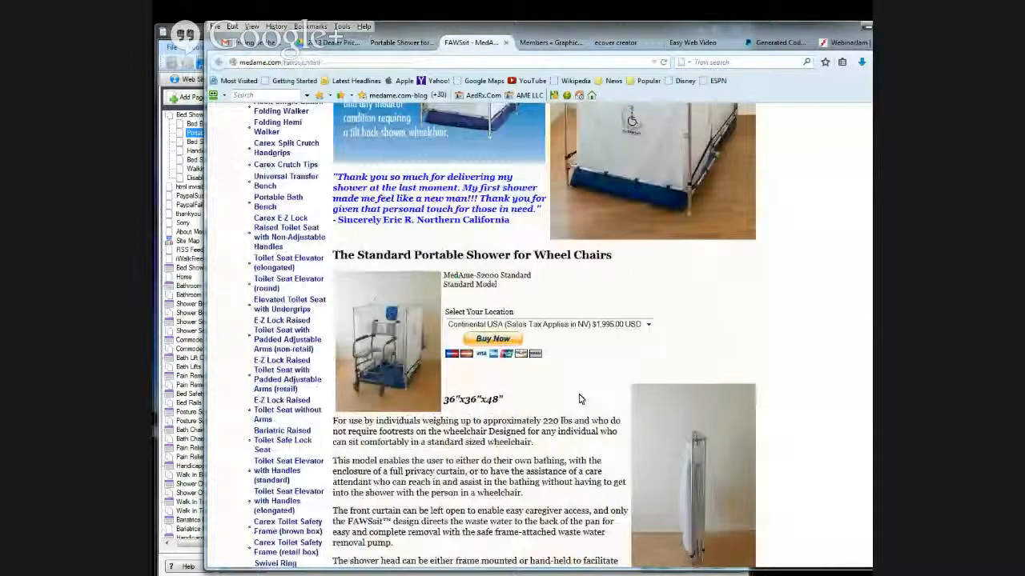
{"action": "scroll", "coordinate": [581, 398], "scroll_direction": "down", "scroll_amount": 1}
{"action": "scroll", "coordinate": [583, 397], "scroll_direction": "up", "scroll_amount": 1}
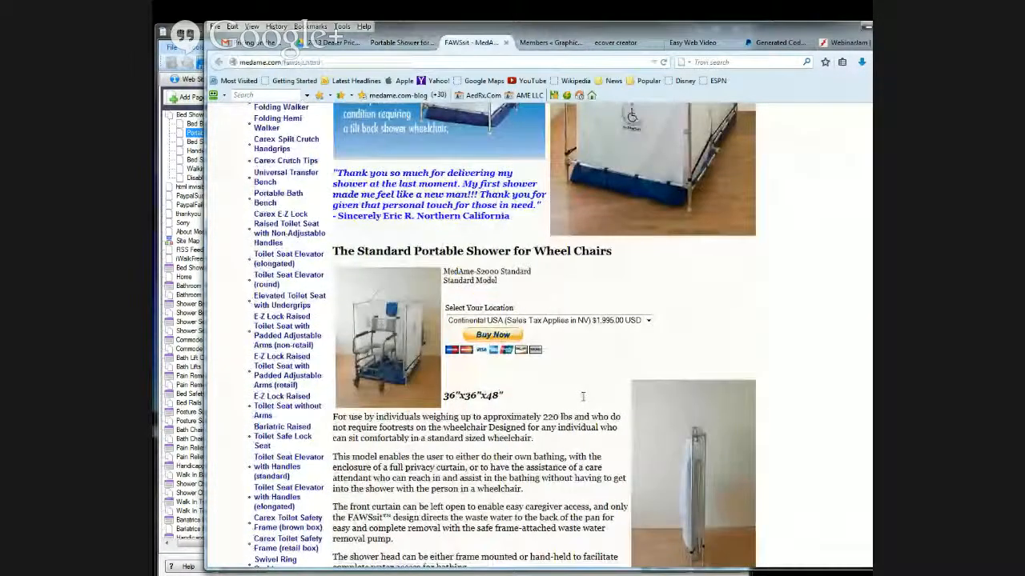
{"action": "scroll", "coordinate": [583, 397], "scroll_direction": "up", "scroll_amount": 8}
{"action": "scroll", "coordinate": [583, 400], "scroll_direction": "up", "scroll_amount": 7}
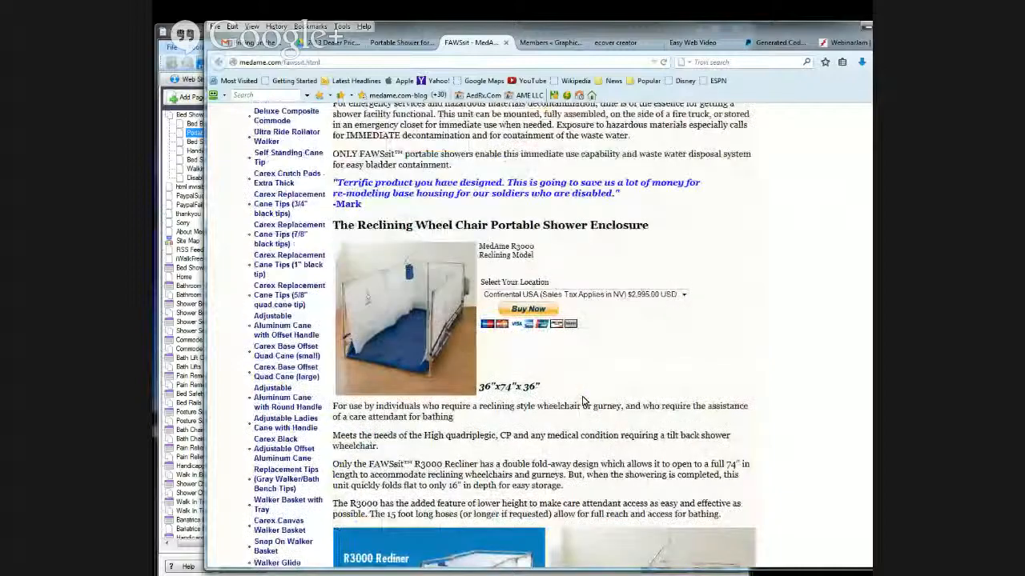
{"action": "scroll", "coordinate": [583, 400], "scroll_direction": "up", "scroll_amount": 20}
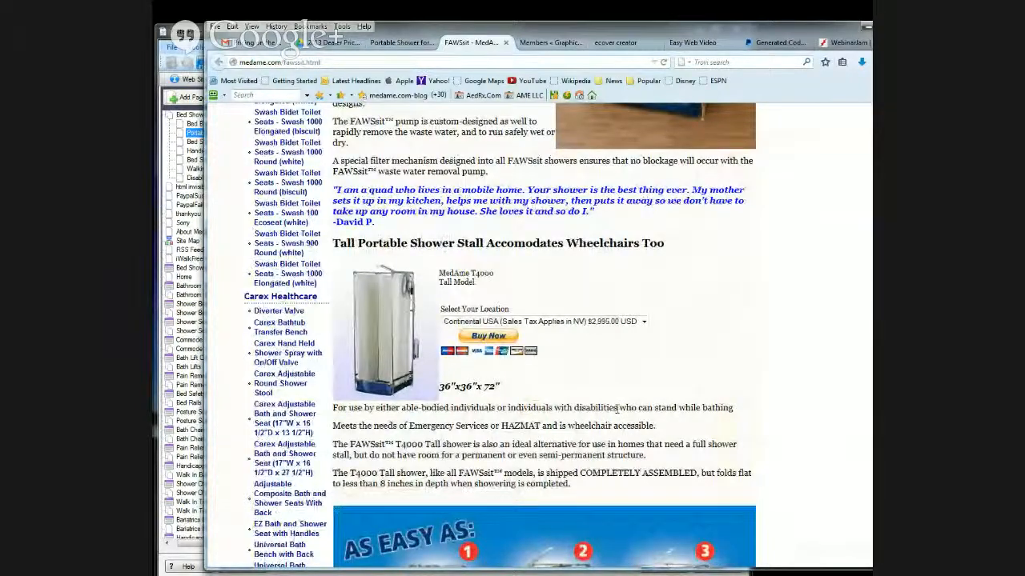
{"action": "scroll", "coordinate": [616, 408], "scroll_direction": "down", "scroll_amount": 5}
{"action": "scroll", "coordinate": [616, 408], "scroll_direction": "up", "scroll_amount": 5}
{"action": "scroll", "coordinate": [615, 408], "scroll_direction": "up", "scroll_amount": 10}
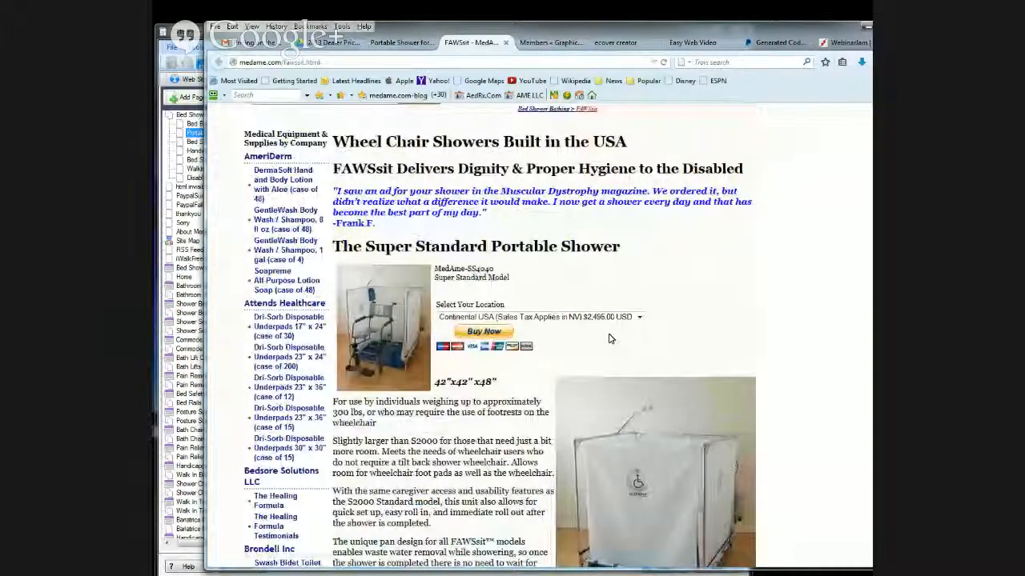
{"action": "scroll", "coordinate": [577, 352], "scroll_direction": "down", "scroll_amount": 2}
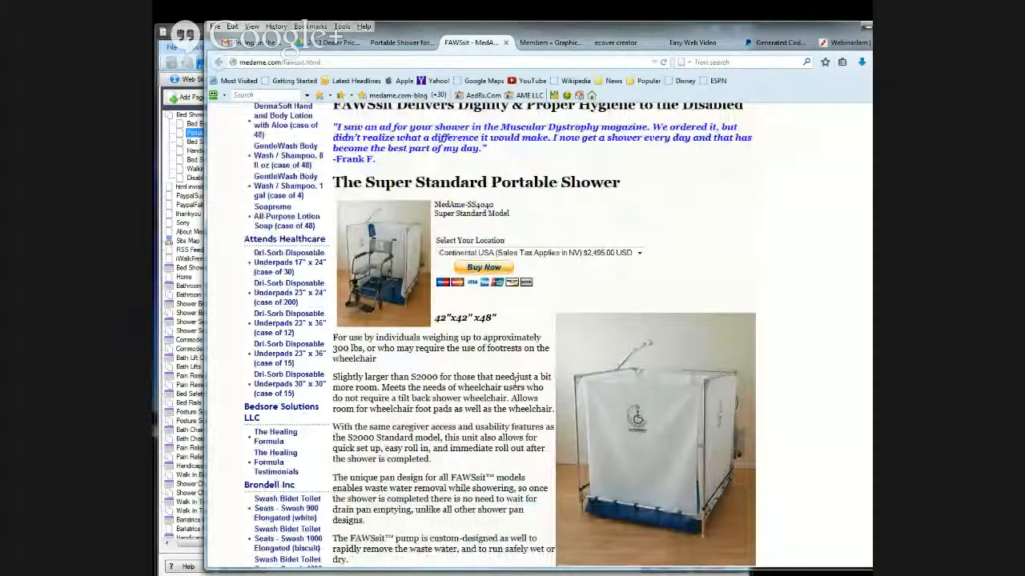
{"action": "scroll", "coordinate": [409, 153], "scroll_direction": "up", "scroll_amount": 4}
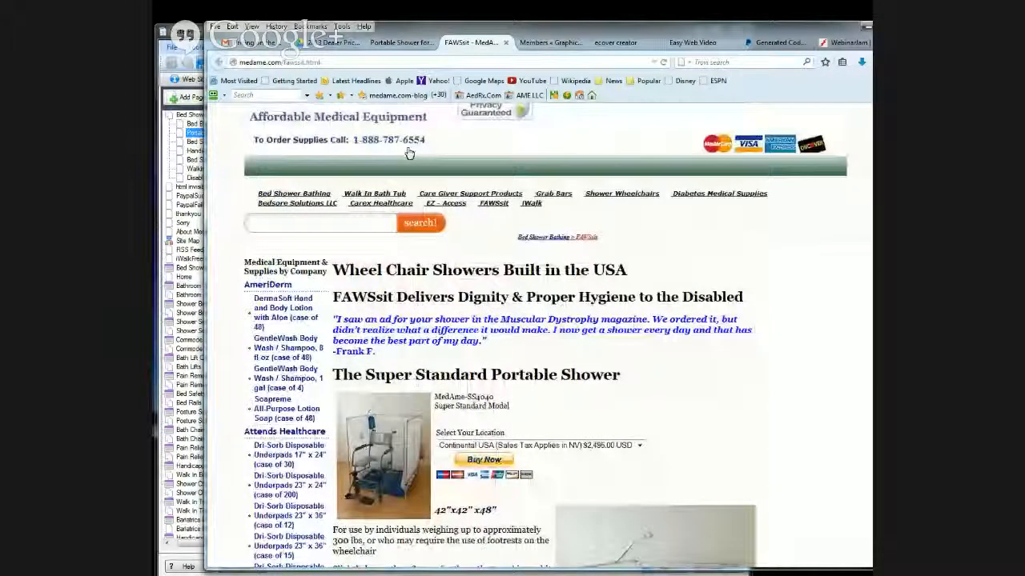
- Switch to XSite Pro and open the source of the FAWSsit page from the site's page list
{"action": "left_click", "coordinate": [280, 62]}
{"action": "key", "text": "alt+Tab"}
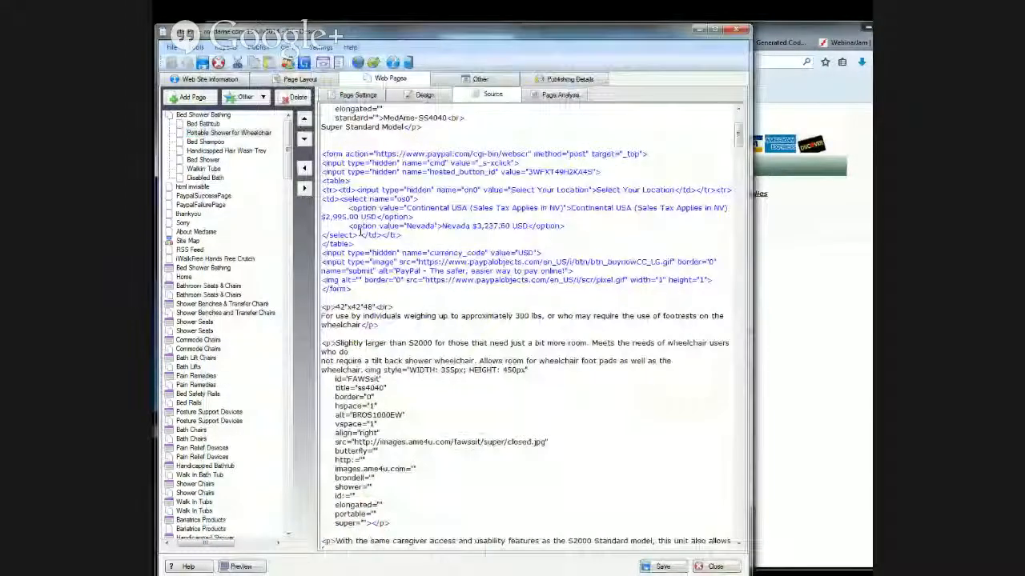
{"action": "left_click", "coordinate": [290, 226]}
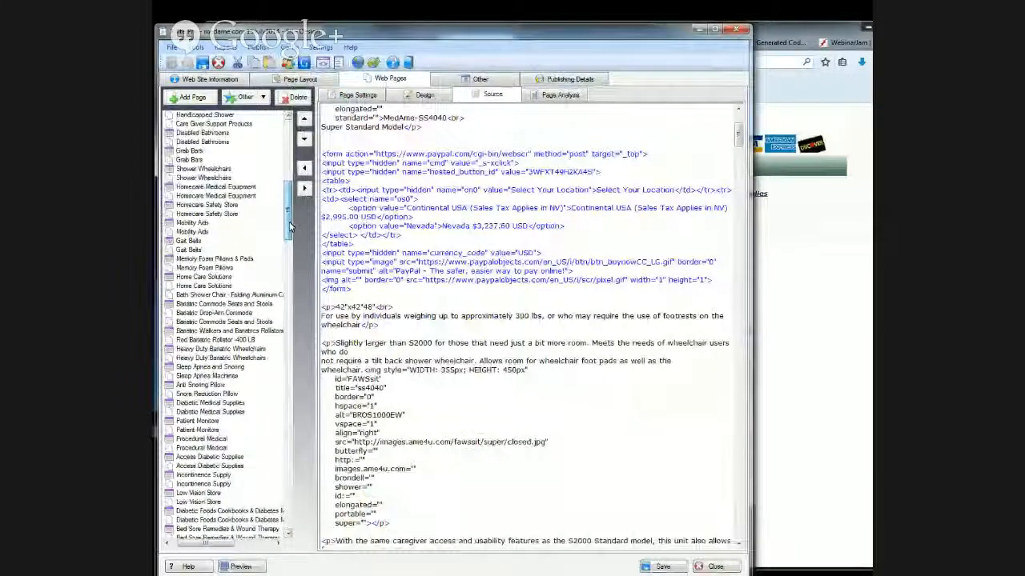
{"action": "left_click_drag", "start_coordinate": [291, 226], "coordinate": [312, 215]}
{"action": "left_click", "coordinate": [192, 405]}
{"action": "left_click_drag", "start_coordinate": [206, 544], "coordinate": [184, 546]}
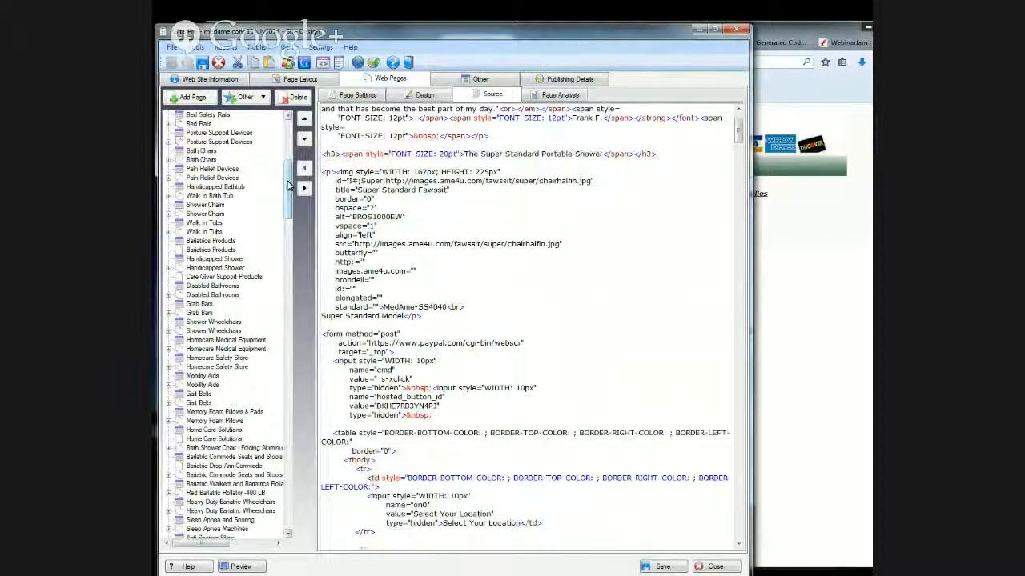
- Look for the FAWSsit page in the site's page list, expanding the Handicapped Shower, Disabled Bathrooms, Grab Bars, Shower Wheelchairs and Homecare Medical Equipment groups
{"action": "scroll", "coordinate": [296, 163], "scroll_direction": "up", "scroll_amount": 6}
{"action": "scroll", "coordinate": [295, 163], "scroll_direction": "up", "scroll_amount": 1}
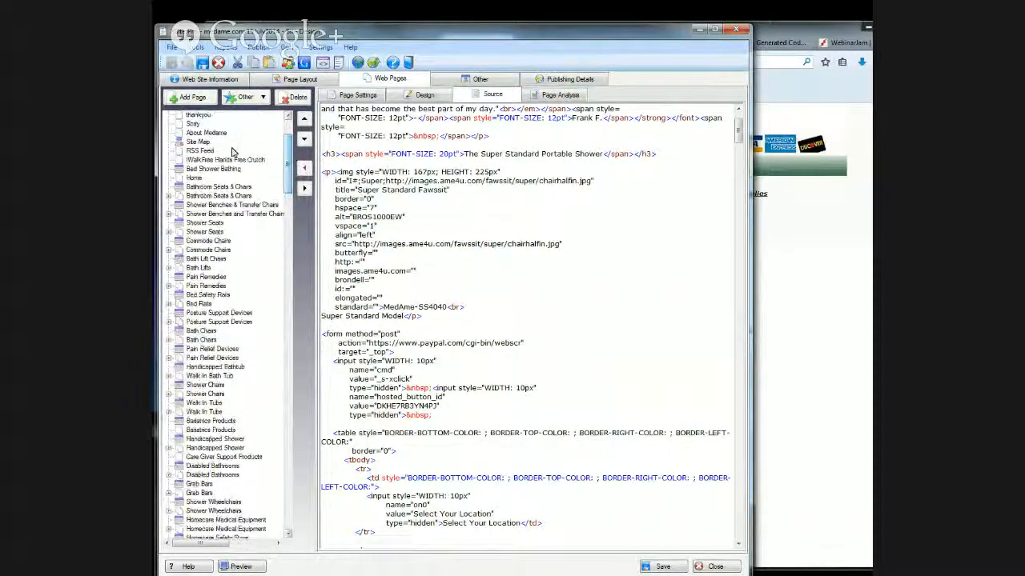
{"action": "scroll", "coordinate": [284, 183], "scroll_direction": "up", "scroll_amount": 4}
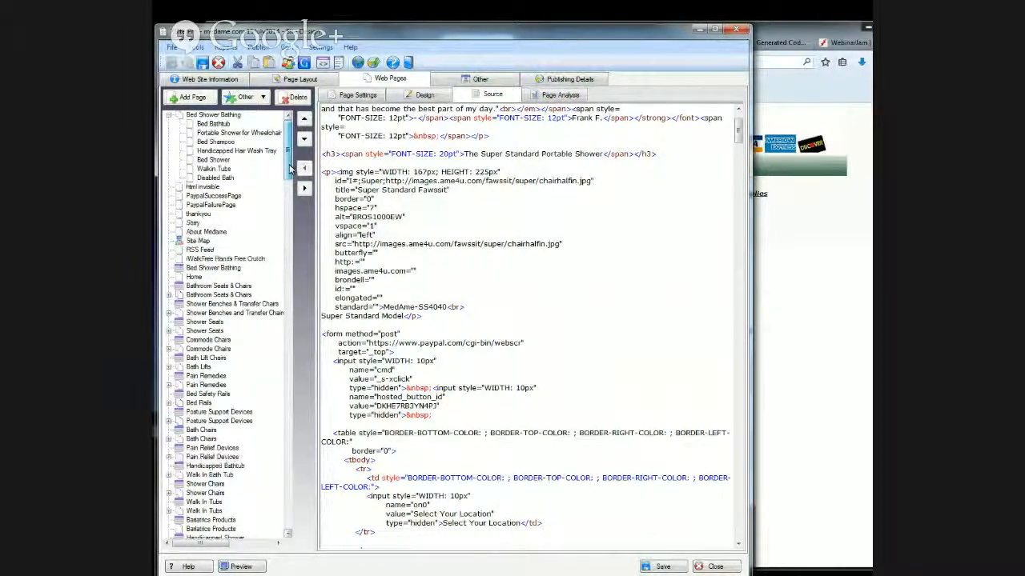
{"action": "left_click_drag", "start_coordinate": [289, 162], "coordinate": [290, 175]}
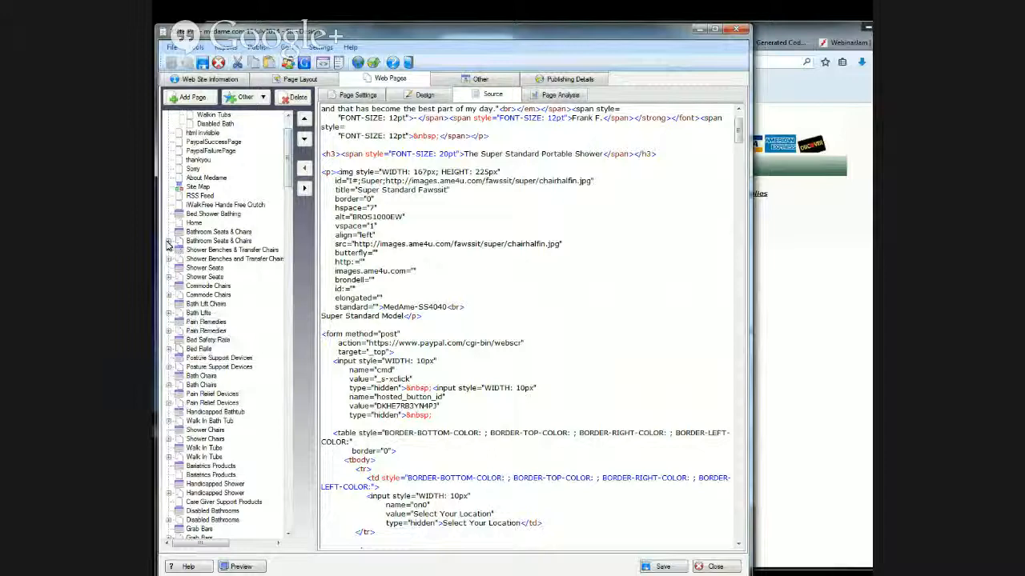
{"action": "left_click_drag", "start_coordinate": [289, 183], "coordinate": [296, 214]}
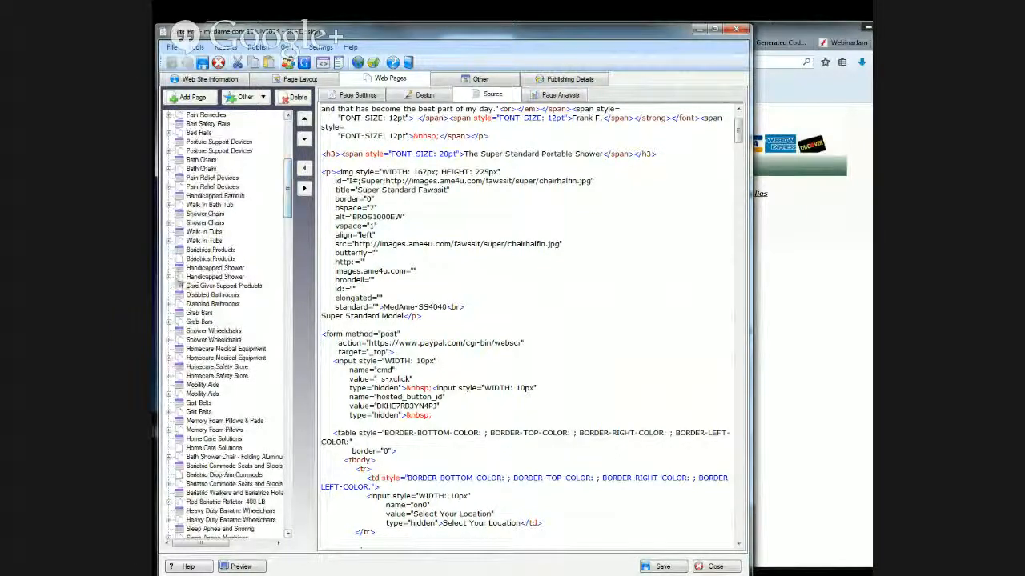
{"action": "double_click", "coordinate": [231, 277]}
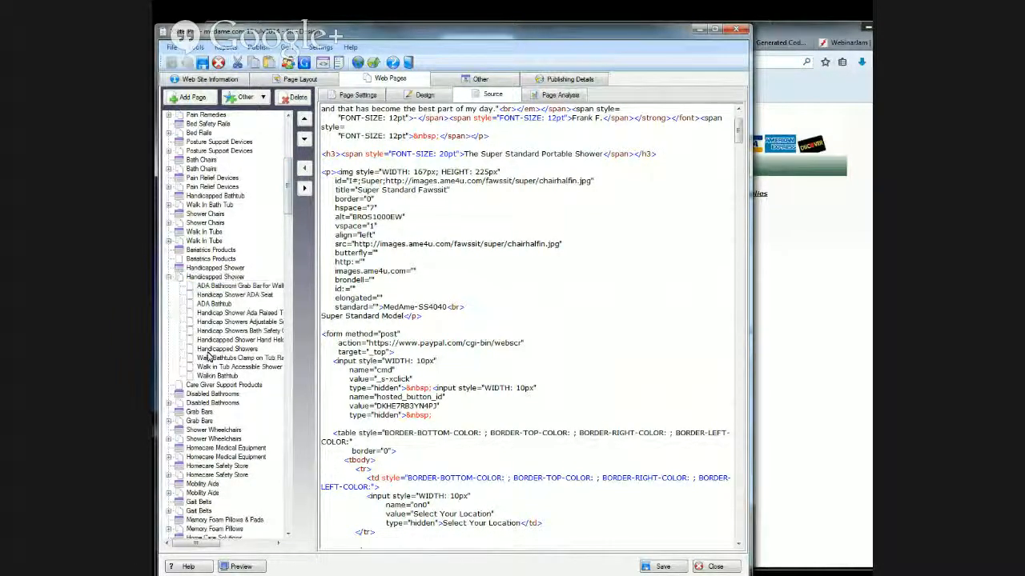
{"action": "left_click", "coordinate": [170, 404]}
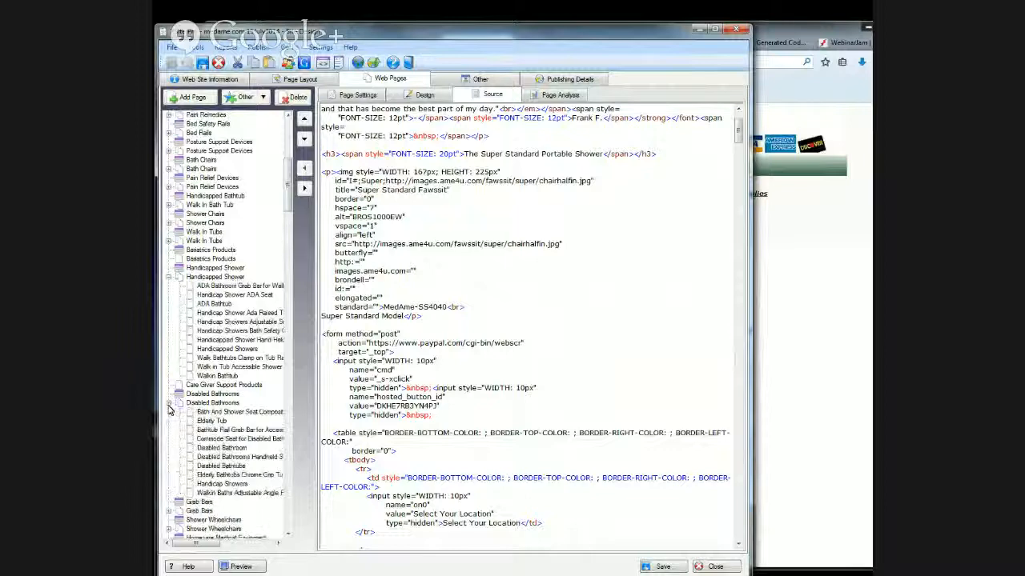
{"action": "scroll", "coordinate": [228, 476], "scroll_direction": "down", "scroll_amount": 2}
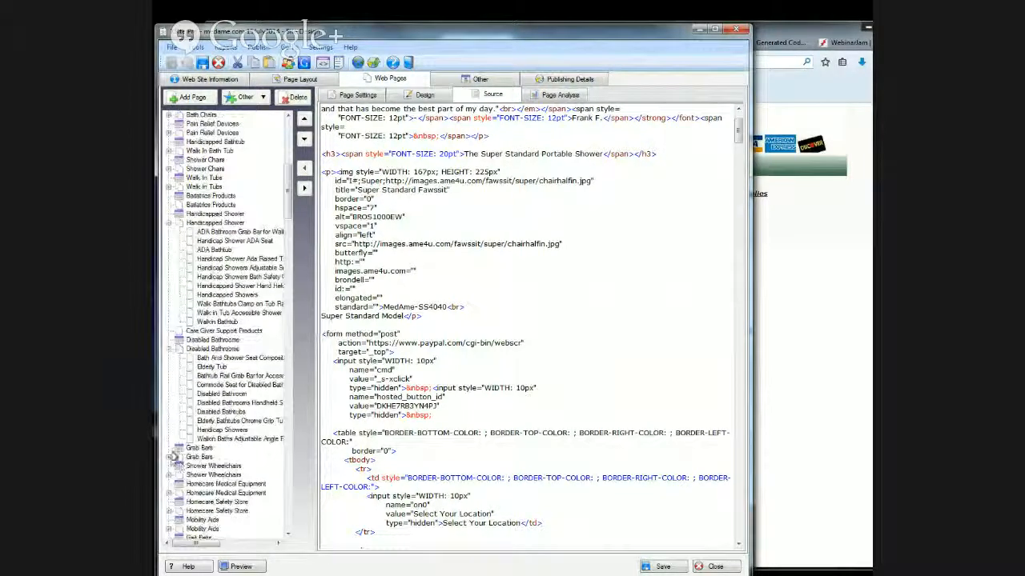
{"action": "left_click", "coordinate": [170, 458]}
{"action": "scroll", "coordinate": [238, 362], "scroll_direction": "down", "scroll_amount": 4}
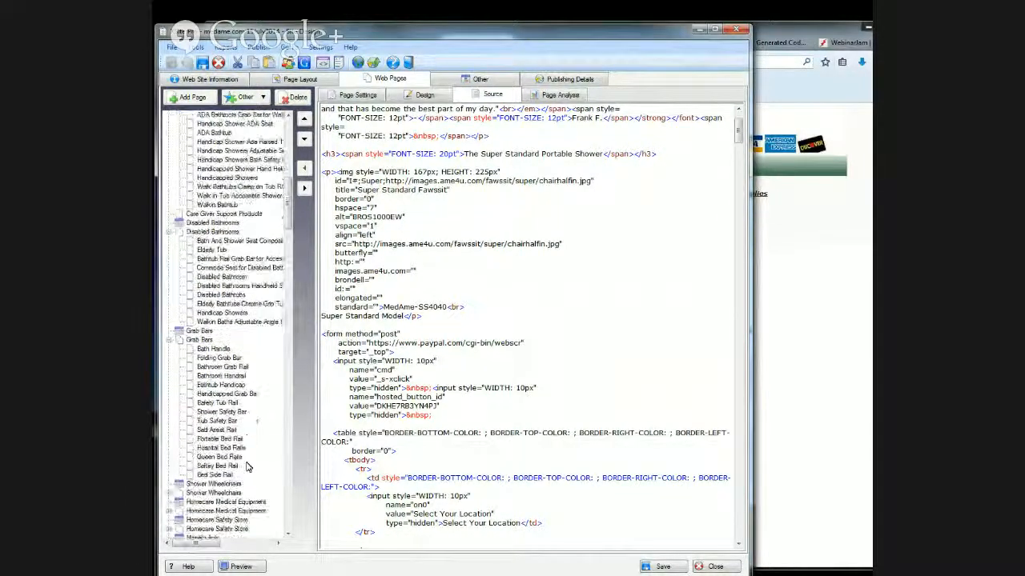
{"action": "scroll", "coordinate": [273, 455], "scroll_direction": "down", "scroll_amount": 2}
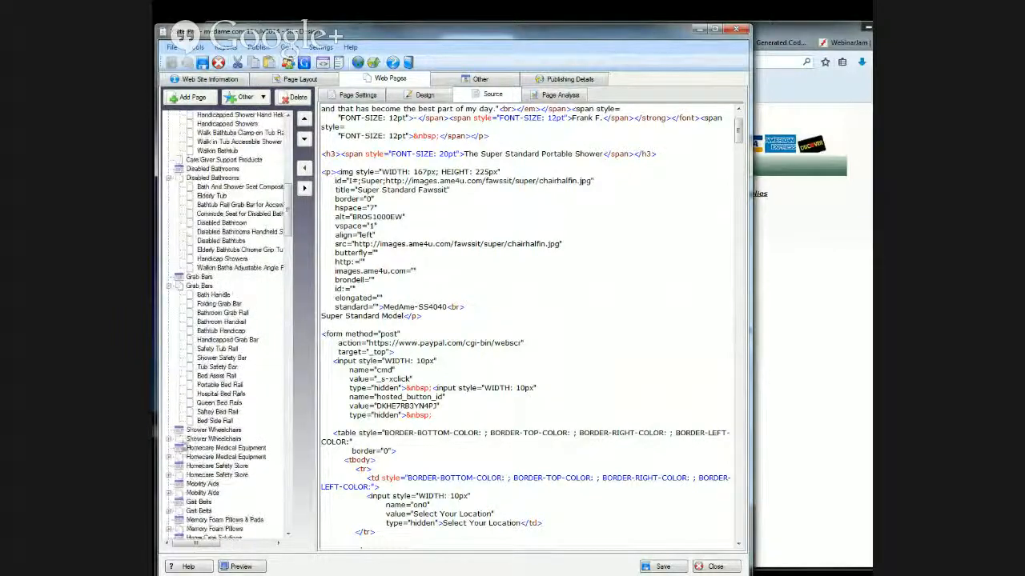
{"action": "left_click", "coordinate": [169, 440]}
{"action": "scroll", "coordinate": [257, 436], "scroll_direction": "down", "scroll_amount": 5}
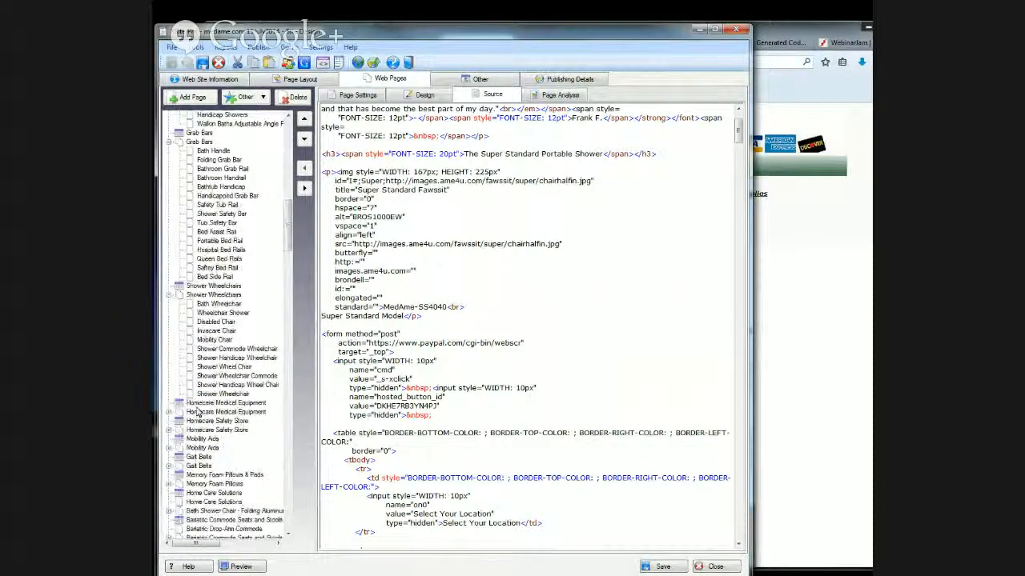
{"action": "left_click", "coordinate": [169, 413]}
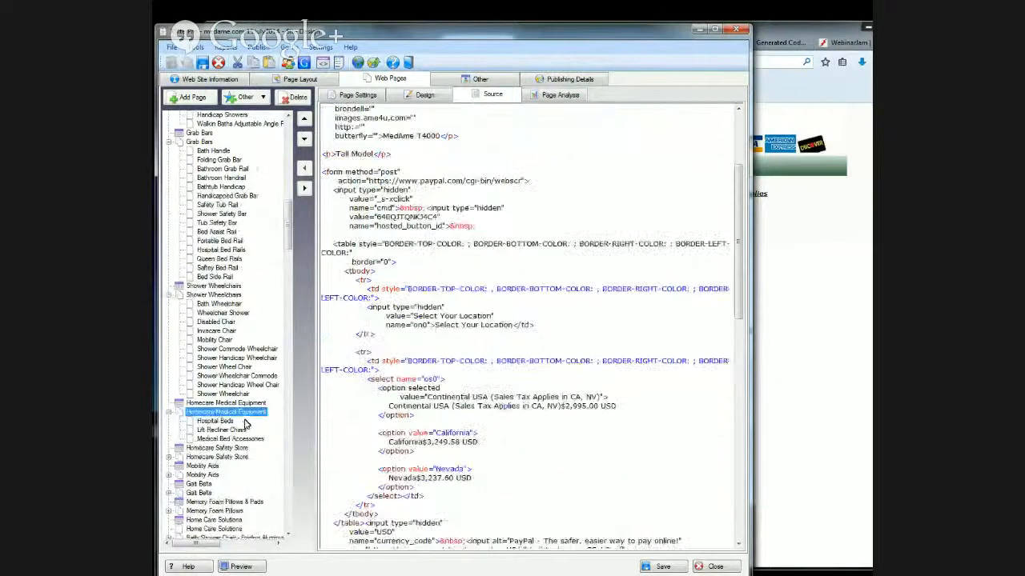
{"action": "scroll", "coordinate": [248, 423], "scroll_direction": "down", "scroll_amount": 3}
{"action": "scroll", "coordinate": [251, 424], "scroll_direction": "down", "scroll_amount": 3}
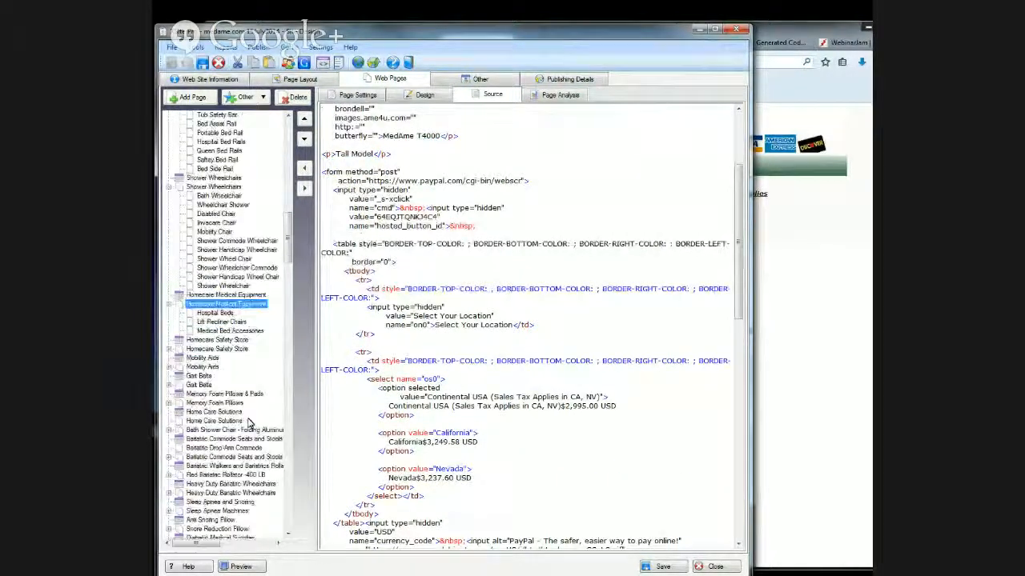
{"action": "scroll", "coordinate": [248, 421], "scroll_direction": "down", "scroll_amount": 7}
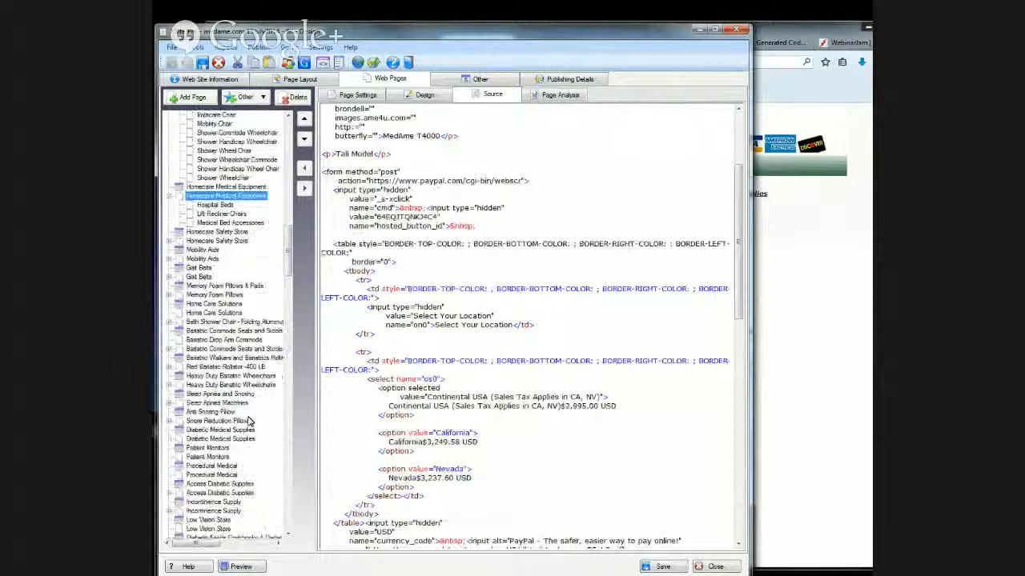
{"action": "scroll", "coordinate": [248, 422], "scroll_direction": "down", "scroll_amount": 4}
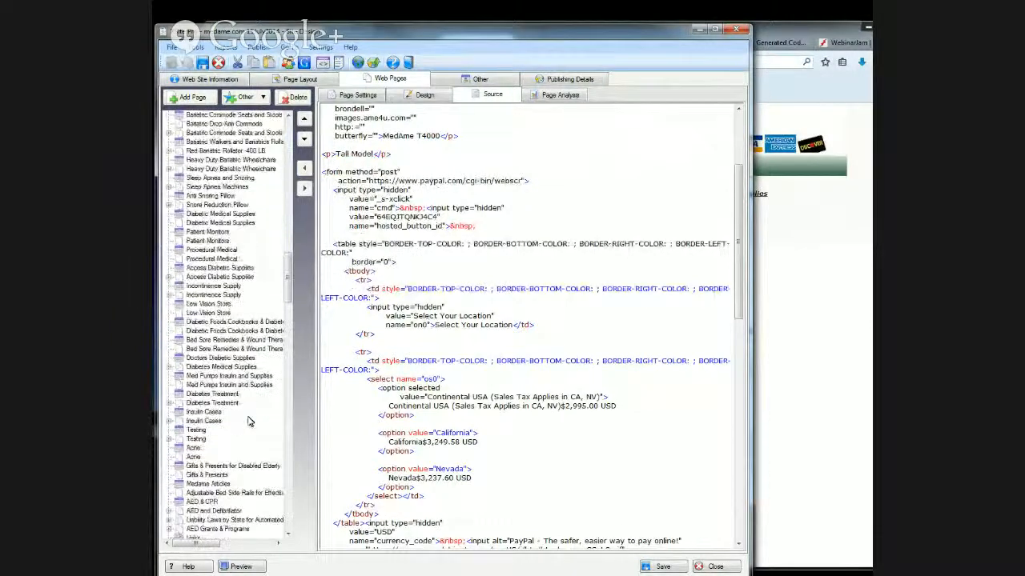
- Check the FAWSsit page's web address in the browser and open the source of the FAWSsit page in XSite Pro
{"action": "left_click", "coordinate": [407, 59]}
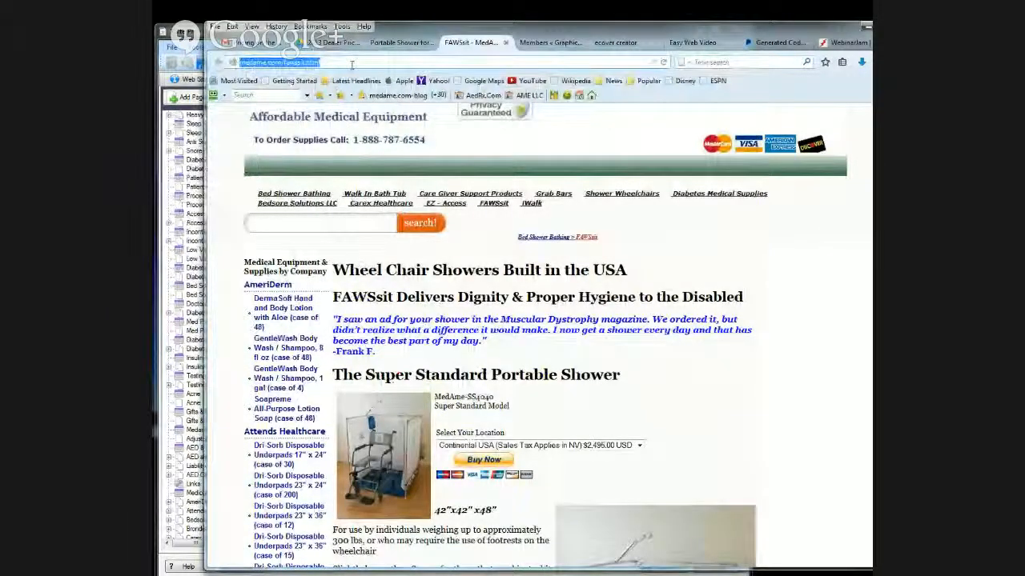
{"action": "key", "text": "alt+Tab"}
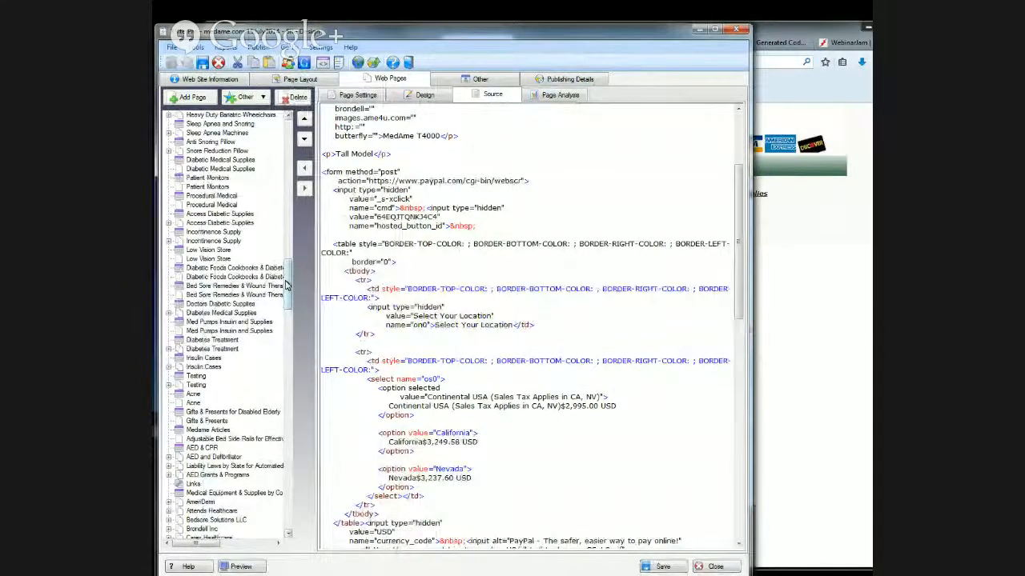
{"action": "left_click_drag", "start_coordinate": [286, 286], "coordinate": [289, 319]}
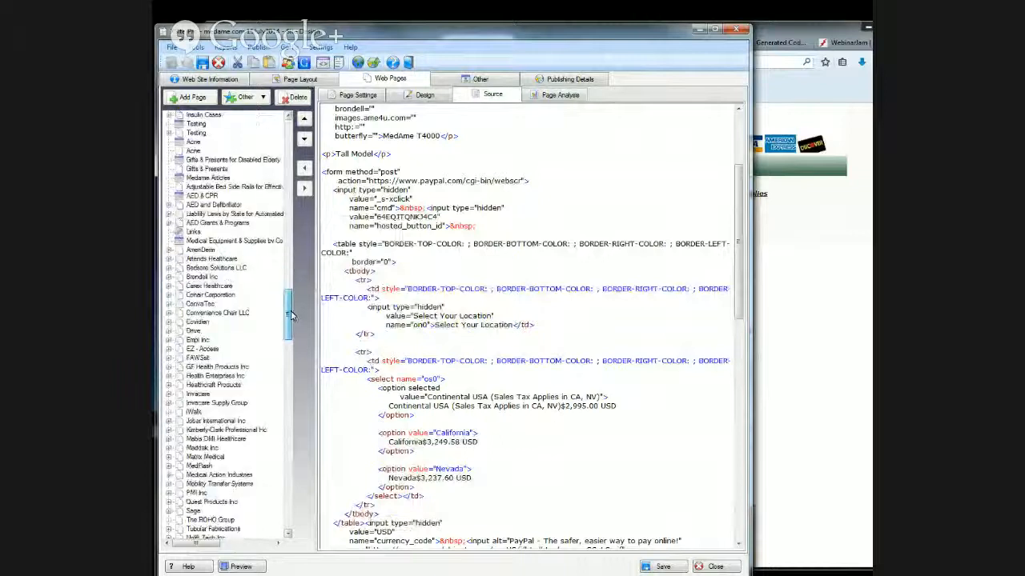
{"action": "left_click", "coordinate": [168, 357]}
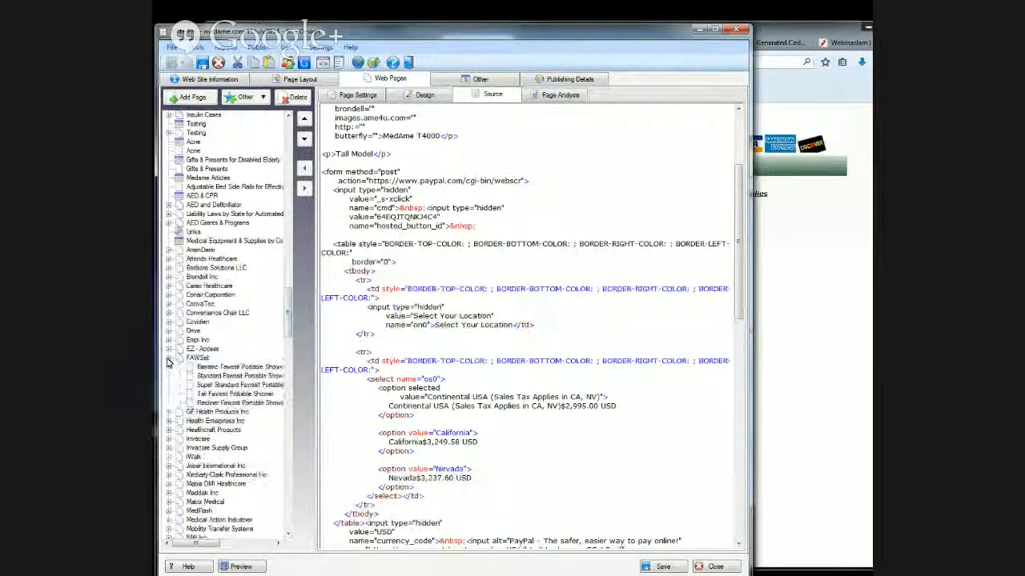
{"action": "left_click", "coordinate": [200, 358]}
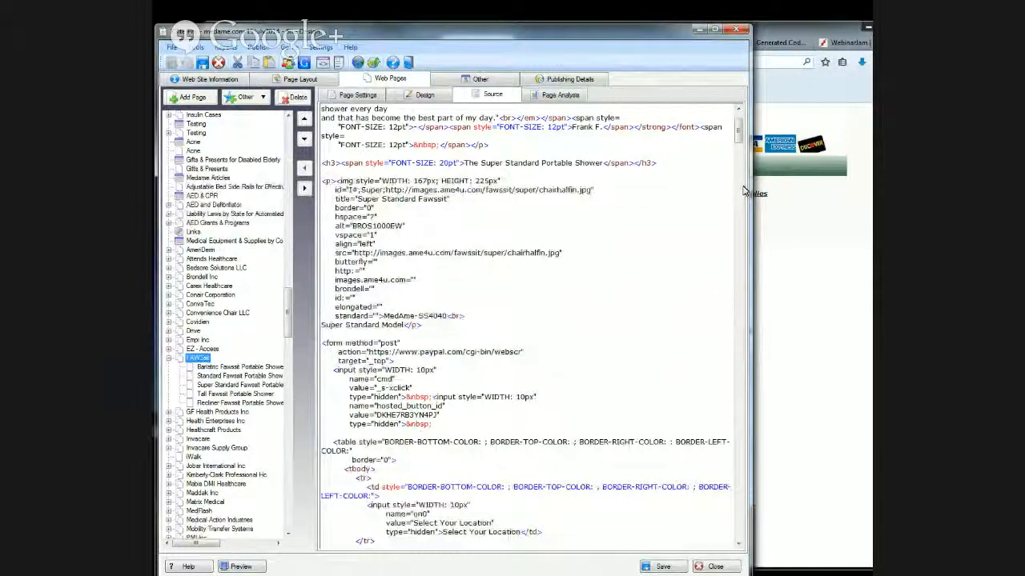
- Copy the entire source code of the FAWSsit page
{"action": "left_click_drag", "start_coordinate": [738, 131], "coordinate": [743, 528]}
{"action": "left_click", "coordinate": [608, 545]}
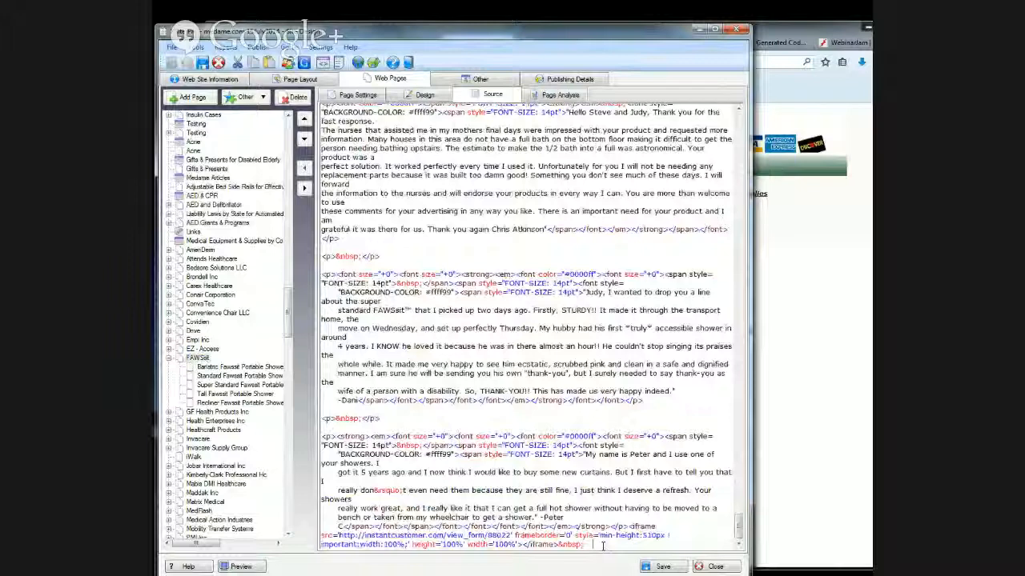
{"action": "key", "text": "ctrl+a"}
{"action": "scroll", "coordinate": [529, 320], "scroll_direction": "up", "scroll_amount": 10}
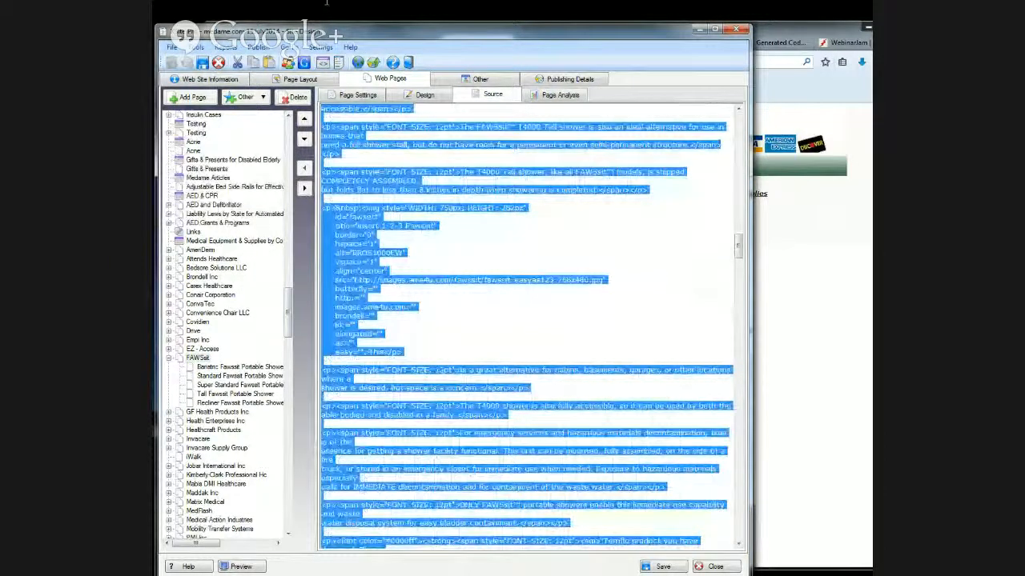
{"action": "scroll", "coordinate": [387, 122], "scroll_direction": "up", "scroll_amount": 10}
{"action": "right_click", "coordinate": [388, 123]}
{"action": "left_click", "coordinate": [414, 149]}
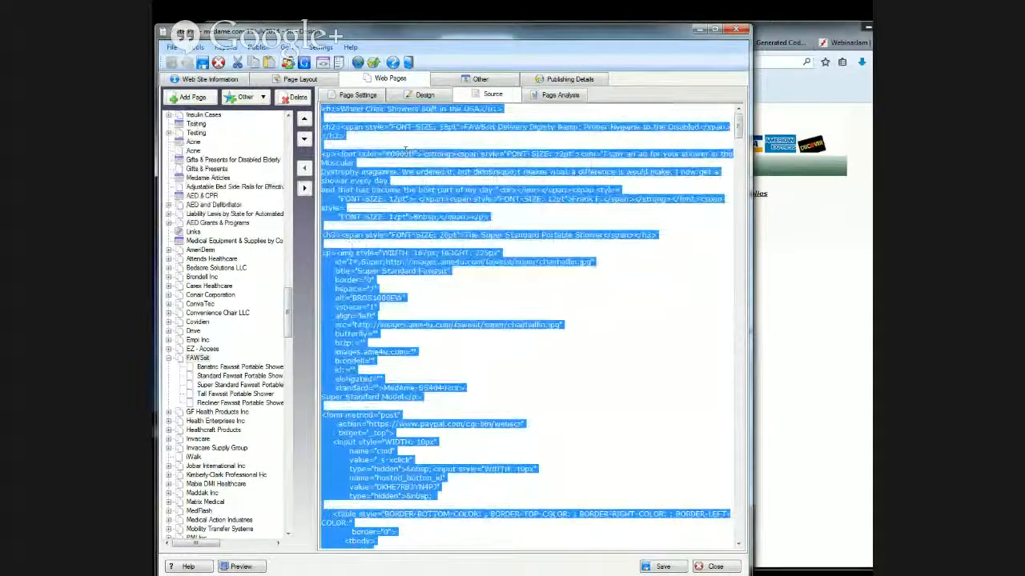
- Open the source of the Portable Shower for Wheelchair page under Bed Shower Bathing
{"action": "left_click_drag", "start_coordinate": [288, 313], "coordinate": [312, 141]}
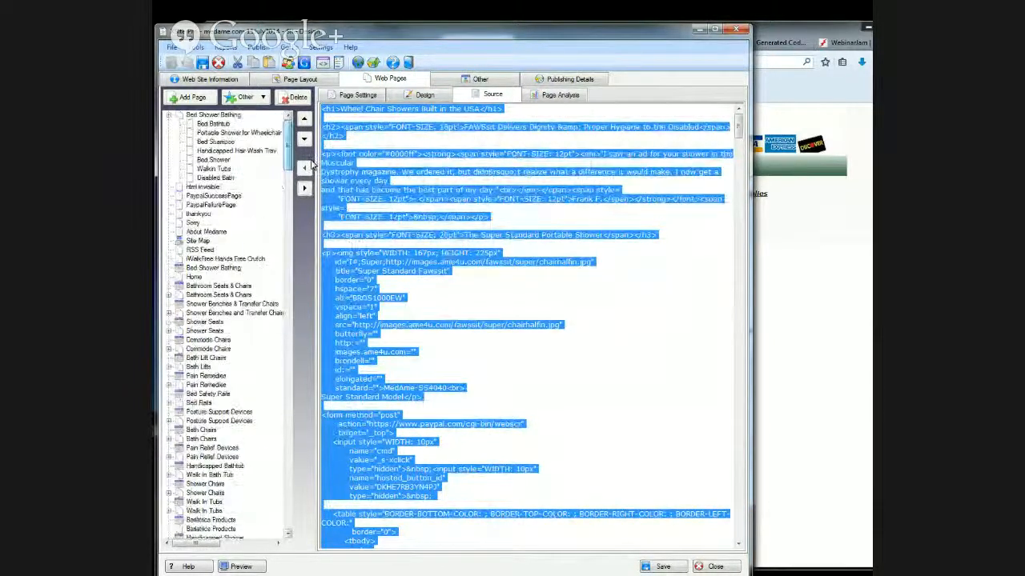
{"action": "left_click", "coordinate": [214, 117]}
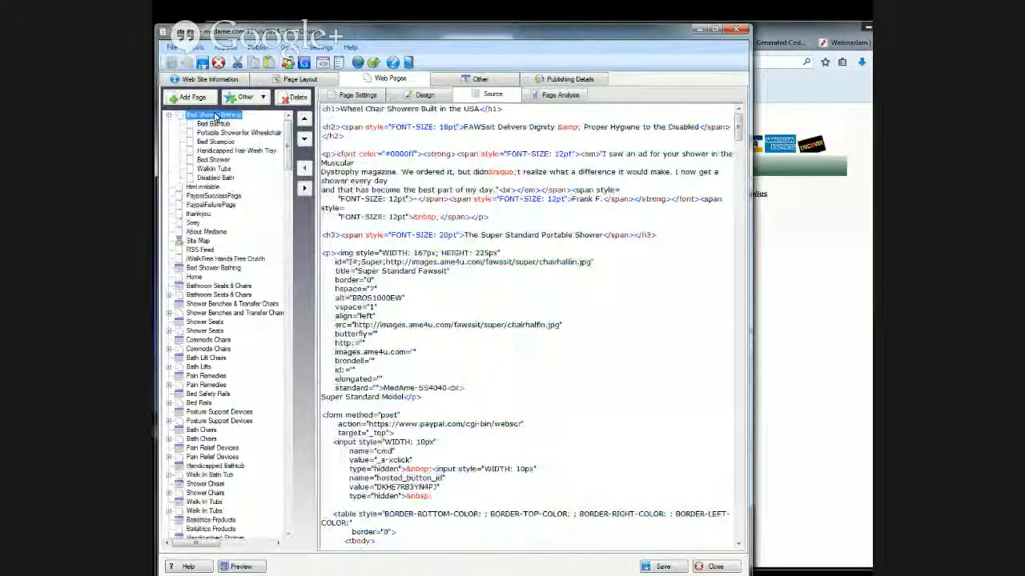
{"action": "left_click", "coordinate": [261, 134]}
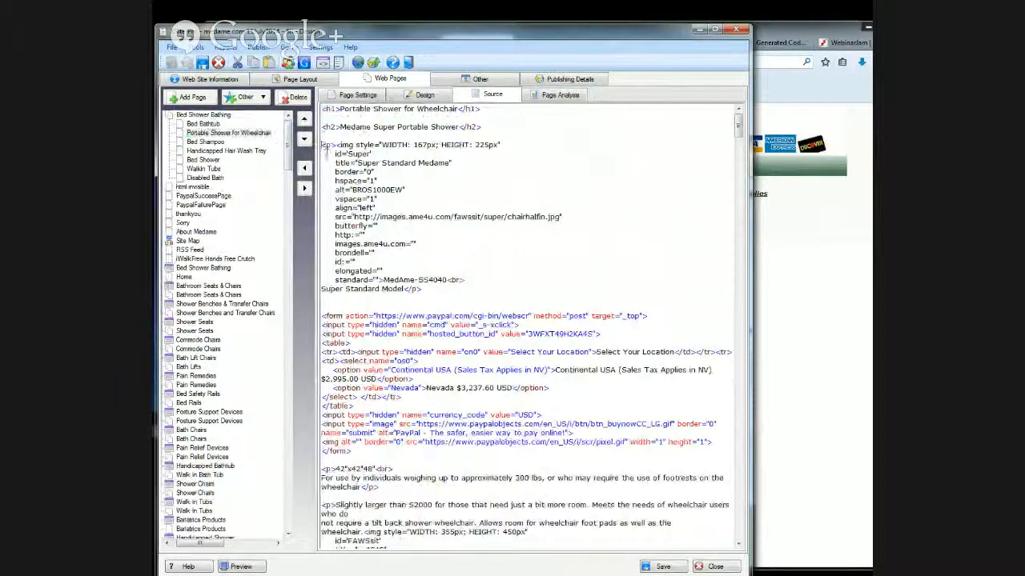
- Replace all source below the "Medame Super Portable Shower" heading with the copied FAWSsit code and delete the leftover scrolling="no"></iframe> fragment at the end
{"action": "left_click_drag", "start_coordinate": [323, 146], "coordinate": [601, 566]}
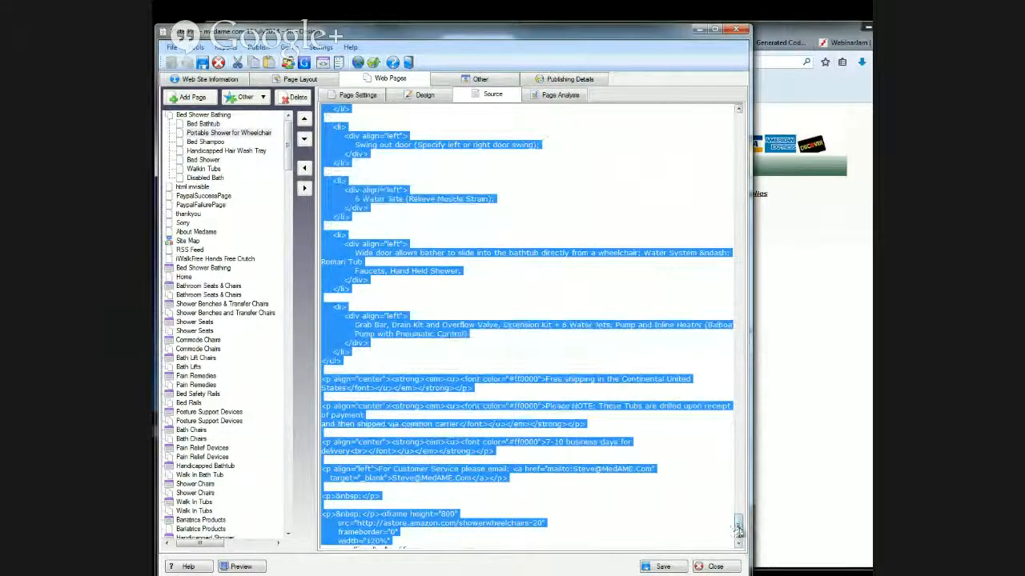
{"action": "left_click_drag", "start_coordinate": [738, 528], "coordinate": [742, 558]}
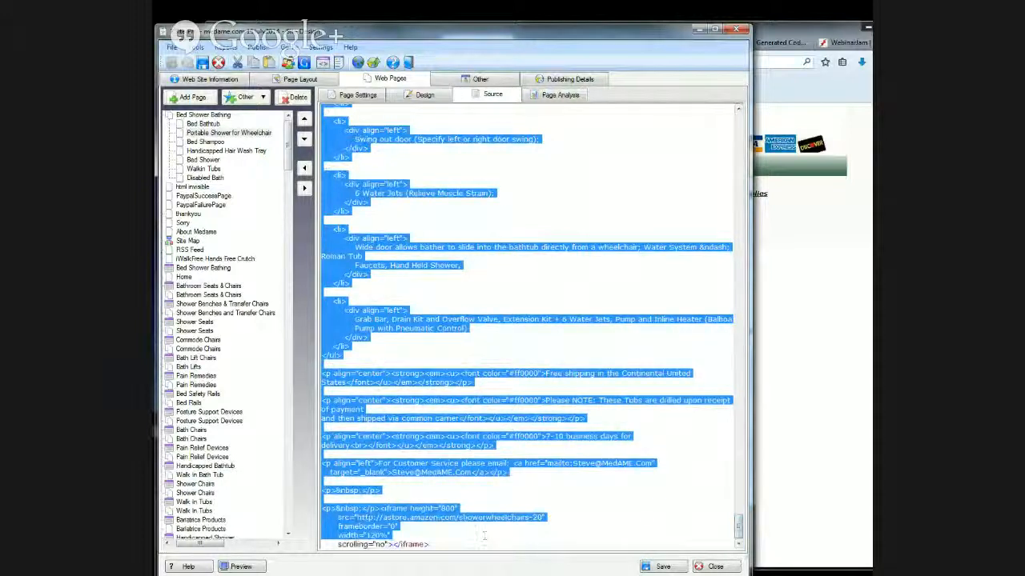
{"action": "right_click", "coordinate": [398, 474]}
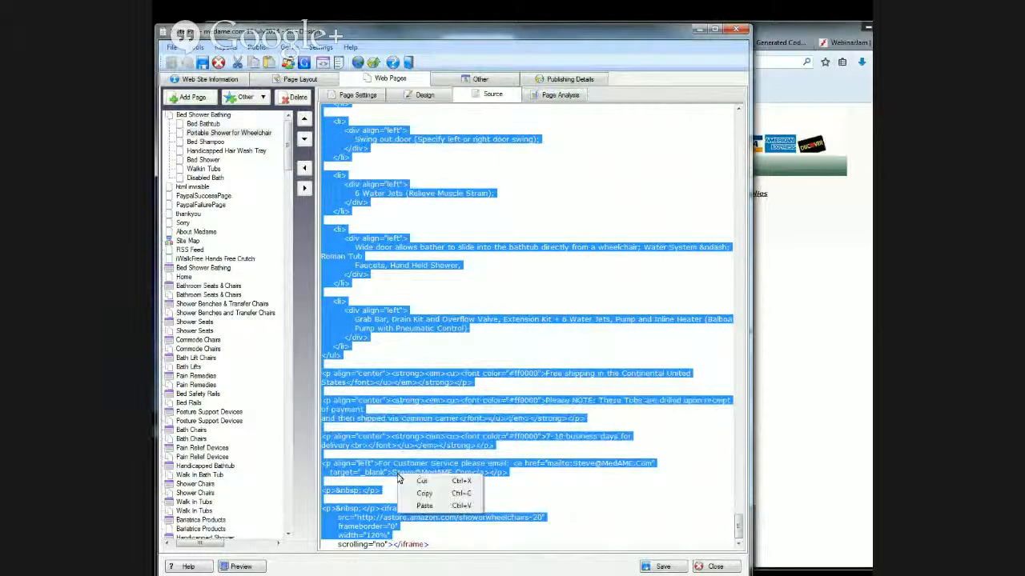
{"action": "left_click", "coordinate": [425, 506]}
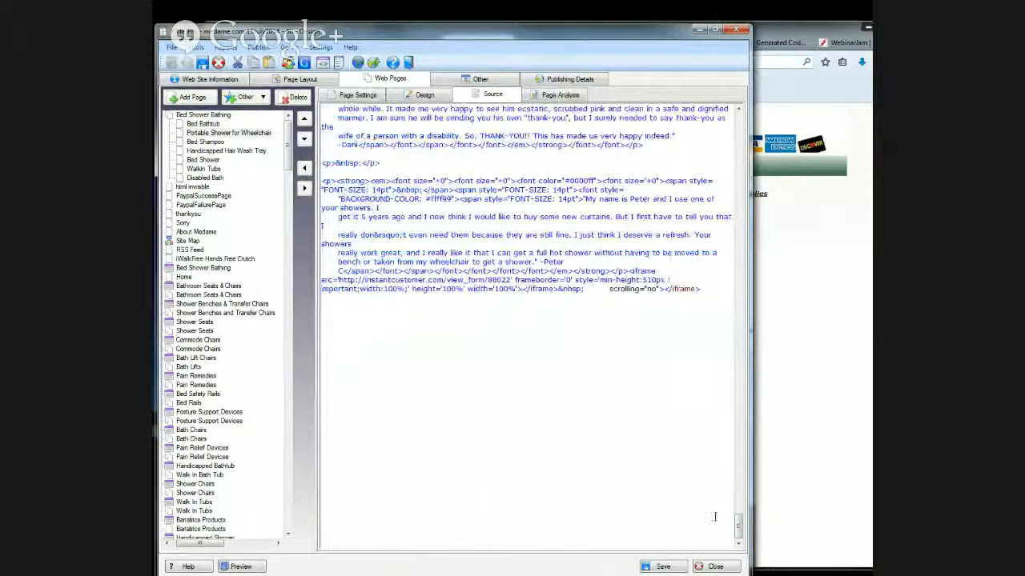
{"action": "left_click_drag", "start_coordinate": [589, 298], "coordinate": [718, 294]}
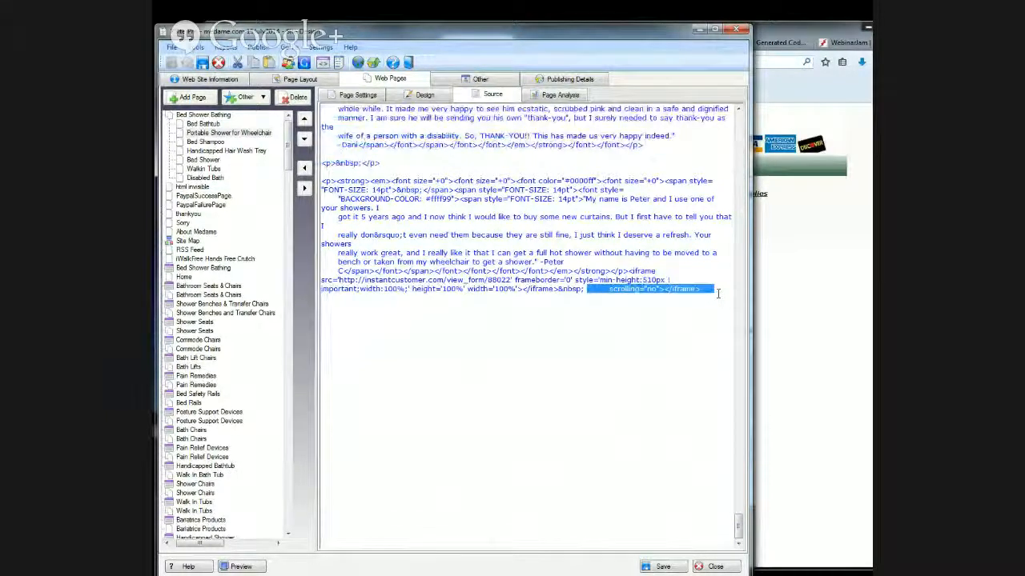
{"action": "key", "text": "Delete"}
- Change the "Wheel Chair Showers Built in the USA" heading to h3 and the "FAWSsit Delivers Dignity & Proper Hygiene to the Disabled" heading to h4
{"action": "left_click_drag", "start_coordinate": [738, 528], "coordinate": [738, 120]}
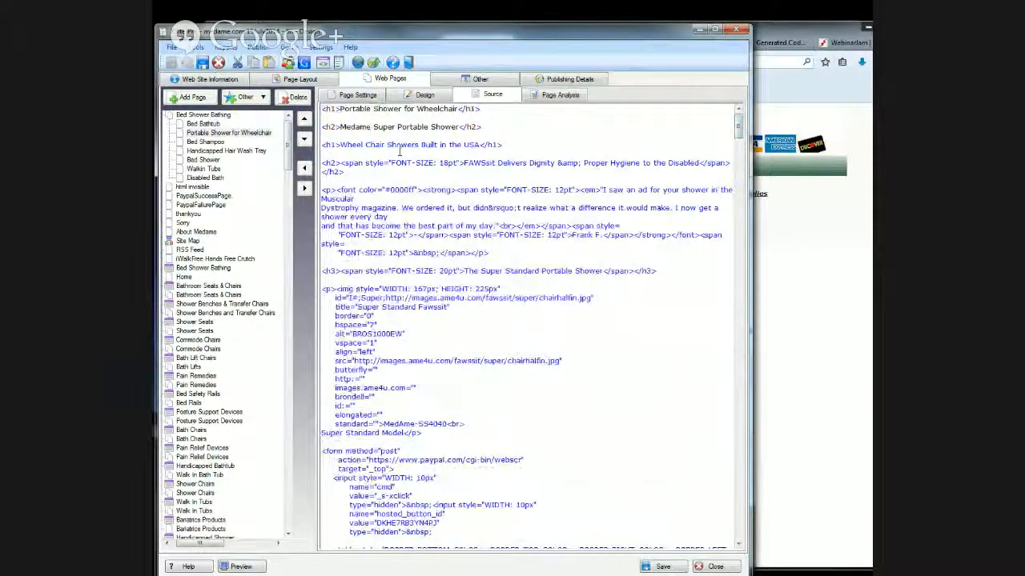
{"action": "left_click", "coordinate": [336, 145]}
{"action": "key", "text": "BackSpace"}
{"action": "type", "text": "3"}
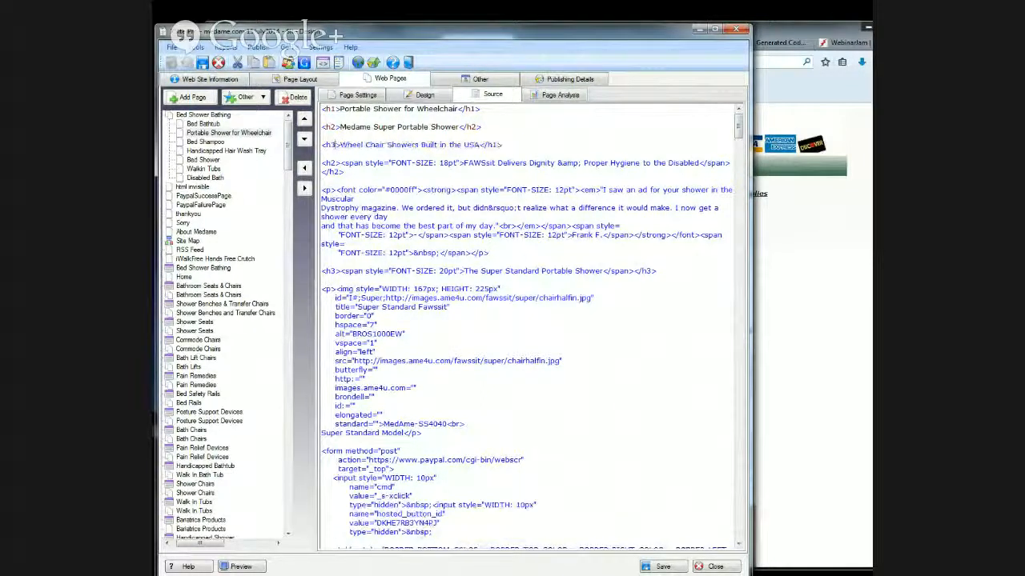
{"action": "left_click", "coordinate": [503, 146]}
{"action": "key", "text": "BackSpace"}
{"action": "key", "text": "BackSpace"}
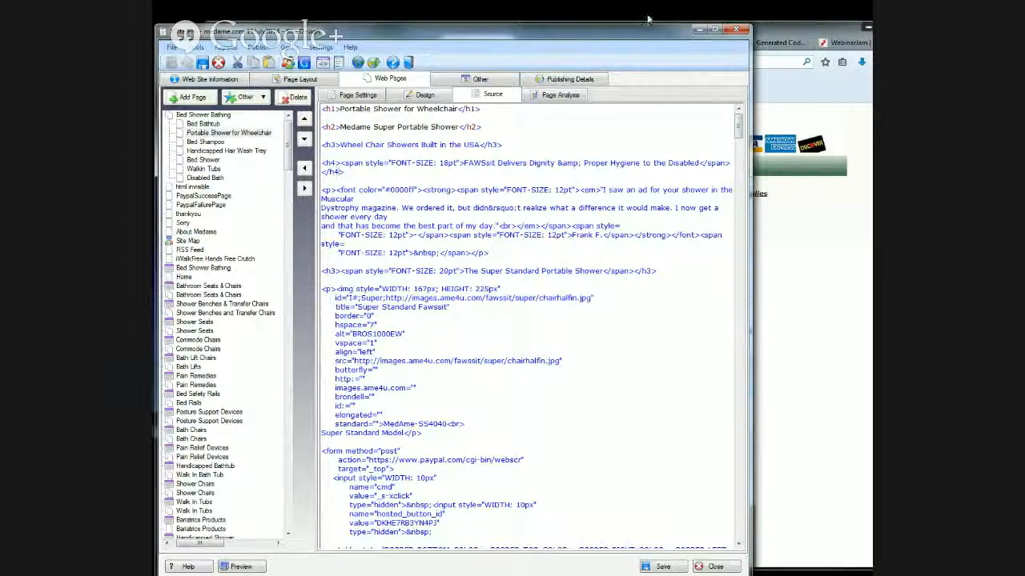
- Show the Portable Shower for Wheelchair page in Design view and move the window aside to uncover the browser
{"action": "left_click", "coordinate": [418, 96]}
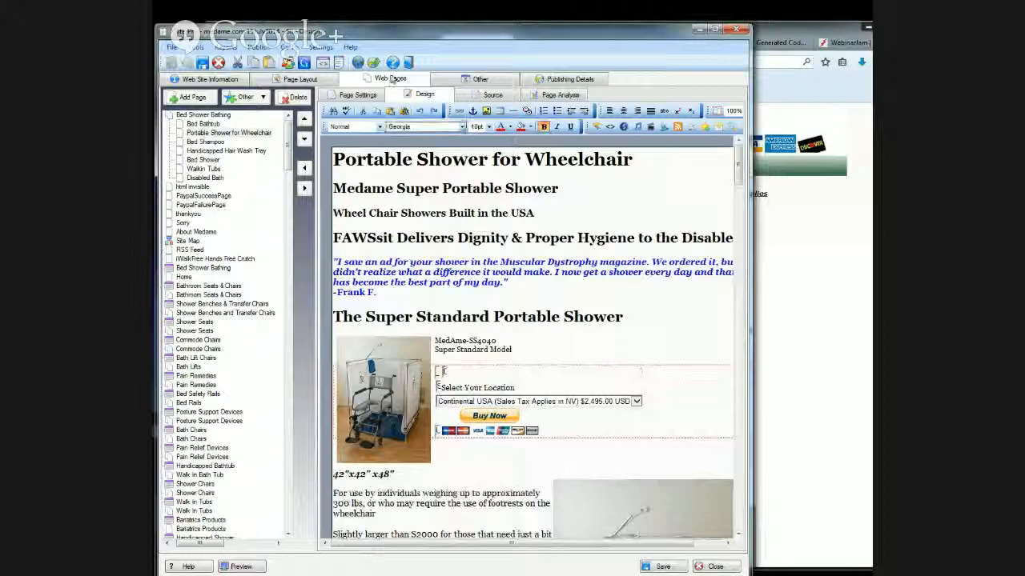
{"action": "left_click_drag", "start_coordinate": [379, 32], "coordinate": [206, 18]}
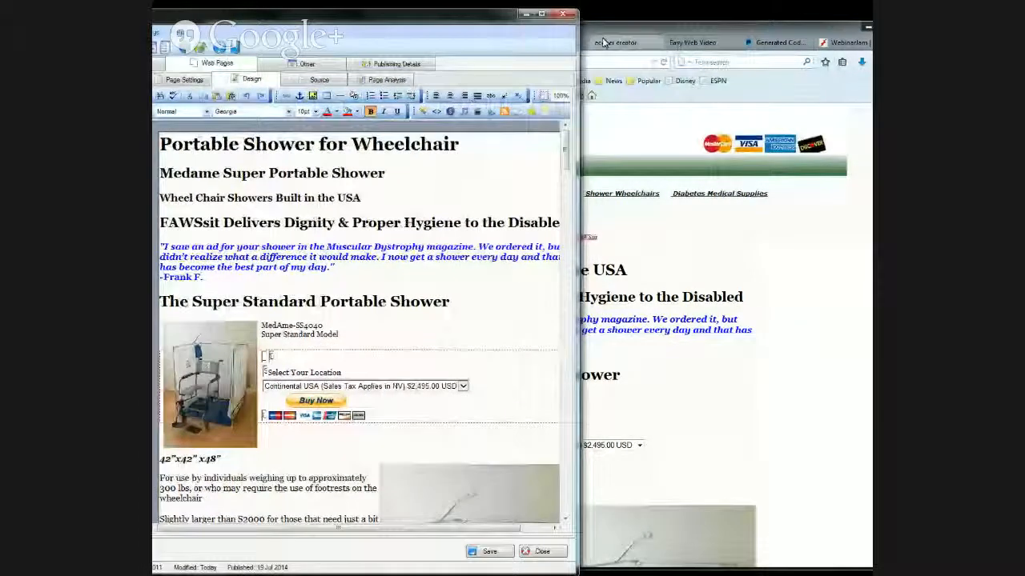
- Check the shower prices on the Portable Shower for Wheelchair page against the MSRP column in 2013 Dealer Pricing Sheet.xls
{"action": "left_click", "coordinate": [604, 42]}
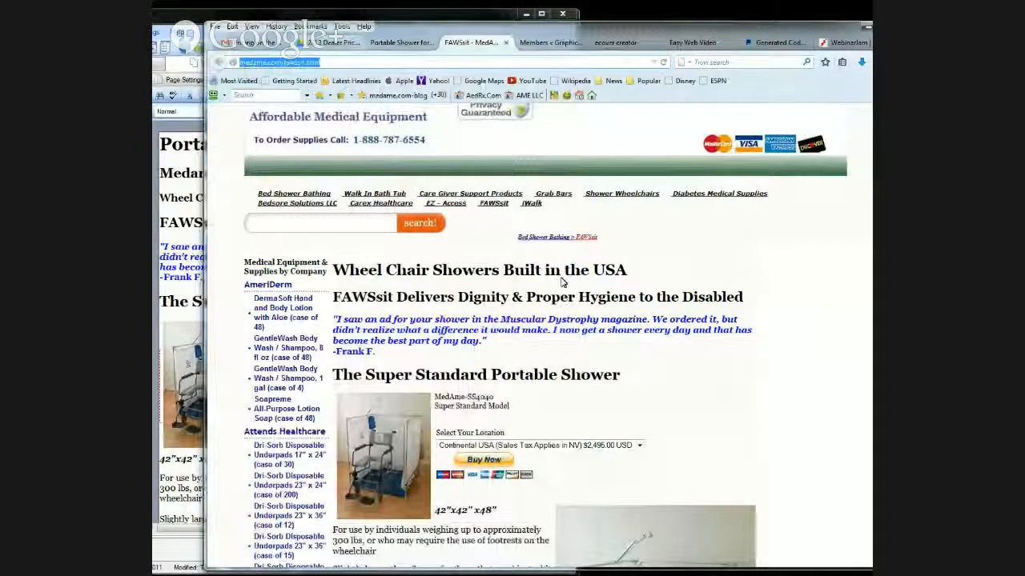
{"action": "left_click", "coordinate": [333, 42]}
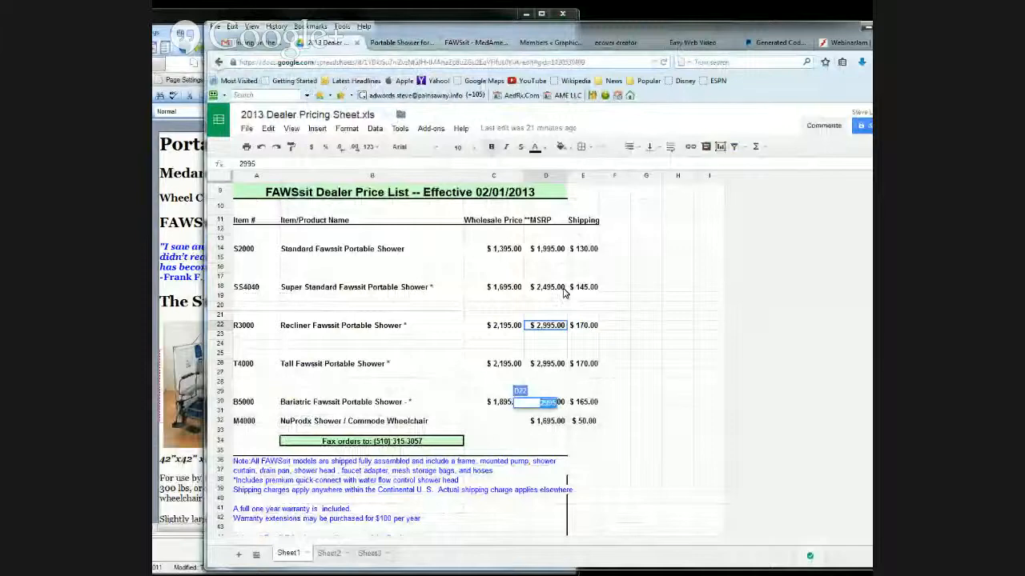
{"action": "left_click", "coordinate": [196, 21]}
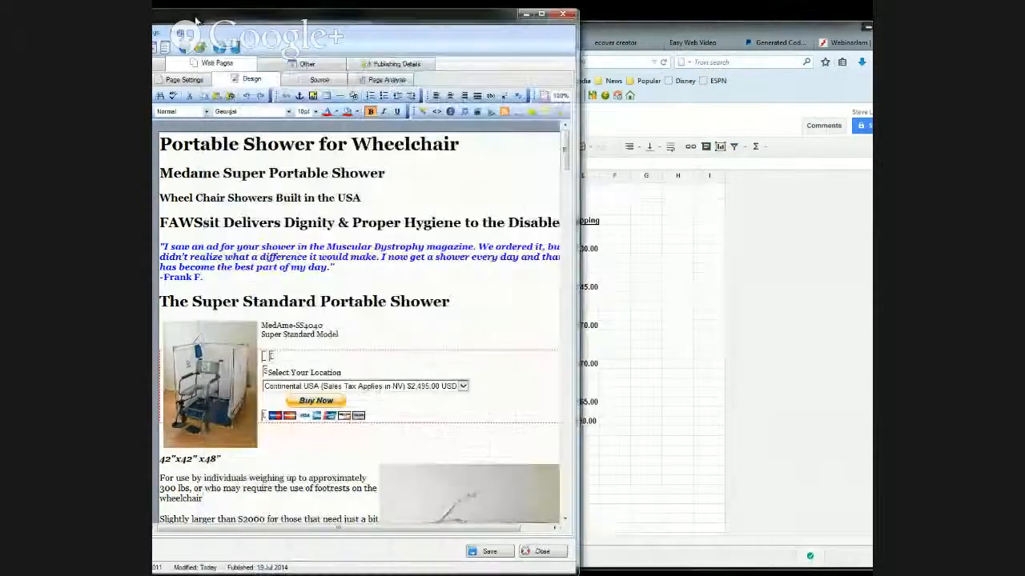
{"action": "scroll", "coordinate": [430, 377], "scroll_direction": "down", "scroll_amount": 5}
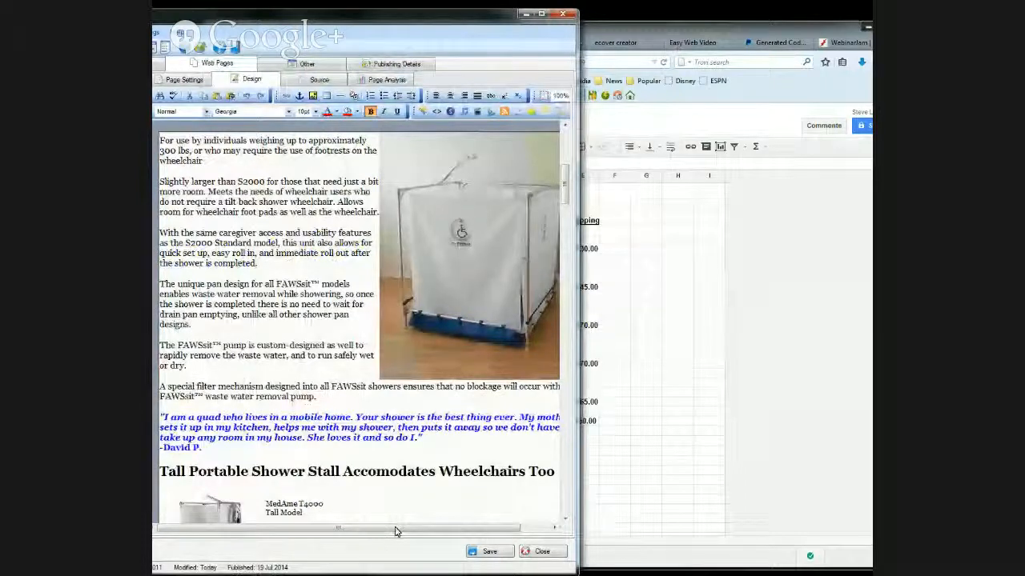
{"action": "scroll", "coordinate": [499, 430], "scroll_direction": "down", "scroll_amount": 6}
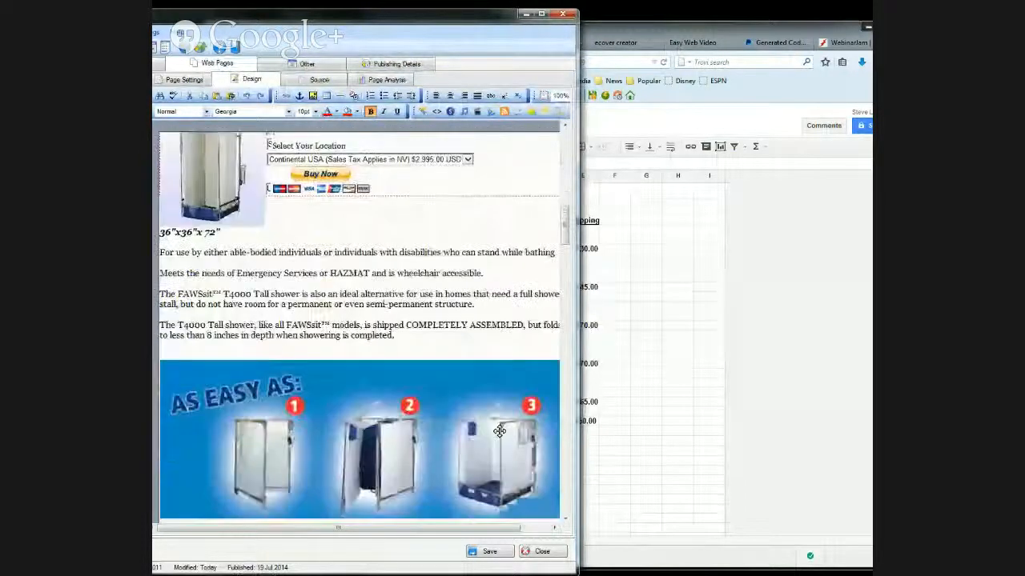
{"action": "scroll", "coordinate": [499, 431], "scroll_direction": "down", "scroll_amount": 6}
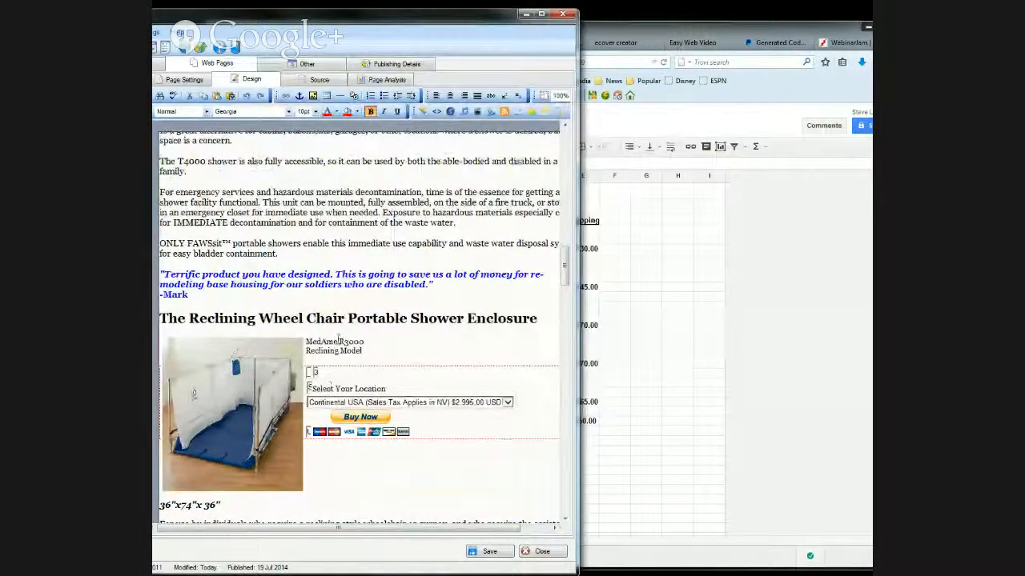
{"action": "scroll", "coordinate": [490, 419], "scroll_direction": "down", "scroll_amount": 6}
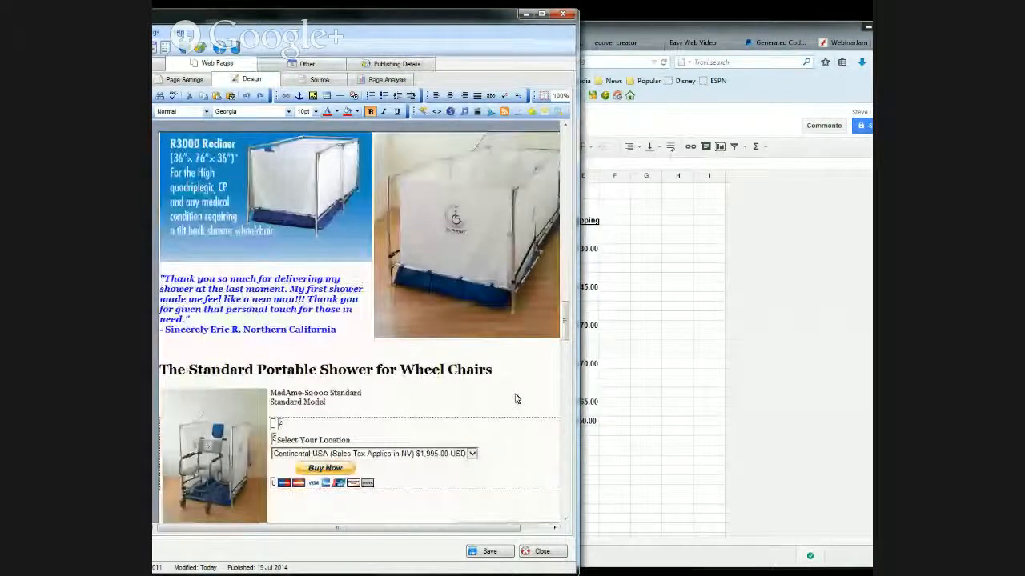
{"action": "scroll", "coordinate": [516, 398], "scroll_direction": "down", "scroll_amount": 2}
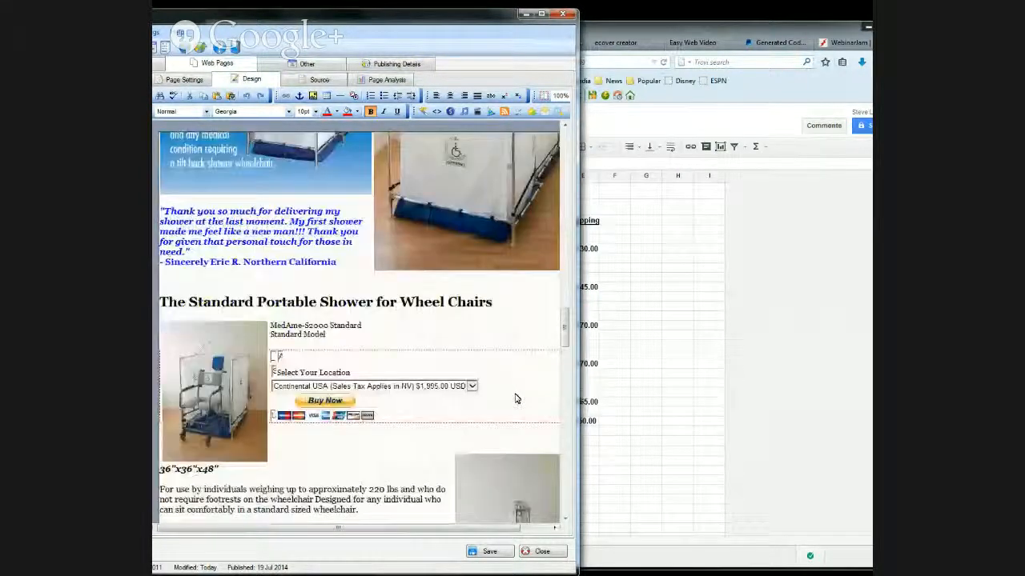
- Save the Portable Shower for Wheelchair page and start publishing the website from XSite Pro
{"action": "left_click", "coordinate": [489, 552]}
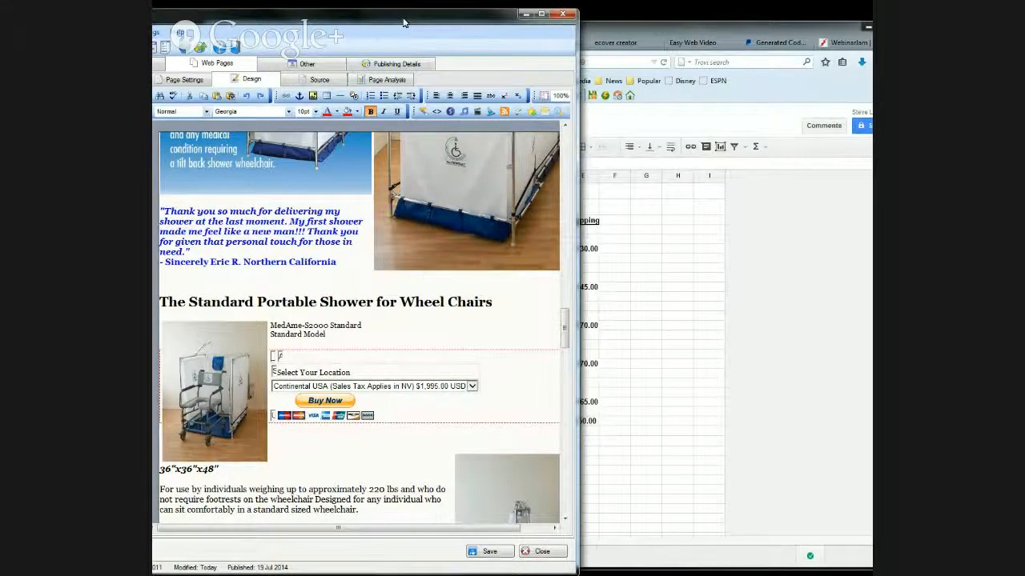
{"action": "left_click_drag", "start_coordinate": [405, 23], "coordinate": [628, 46]}
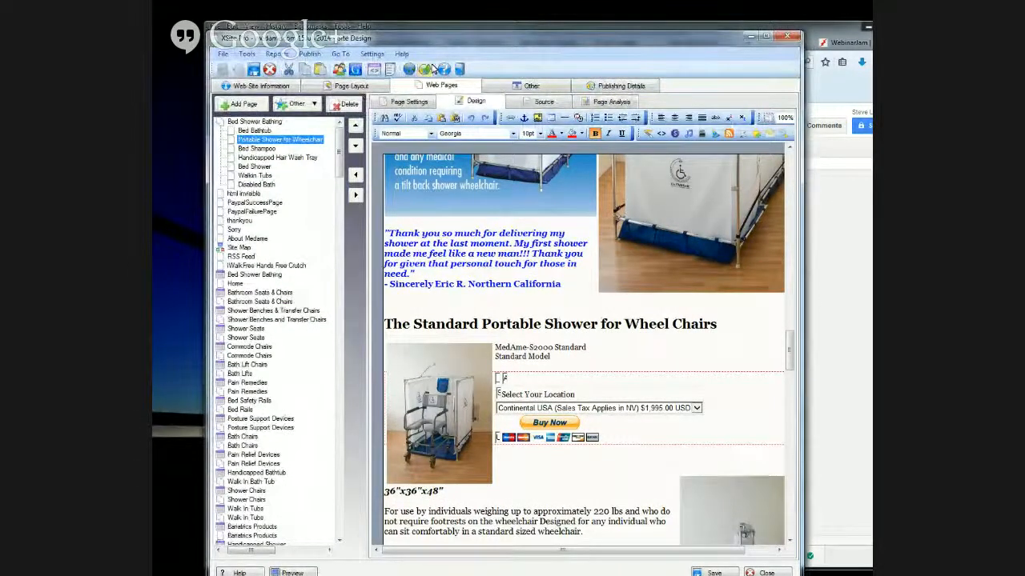
{"action": "left_click", "coordinate": [310, 53]}
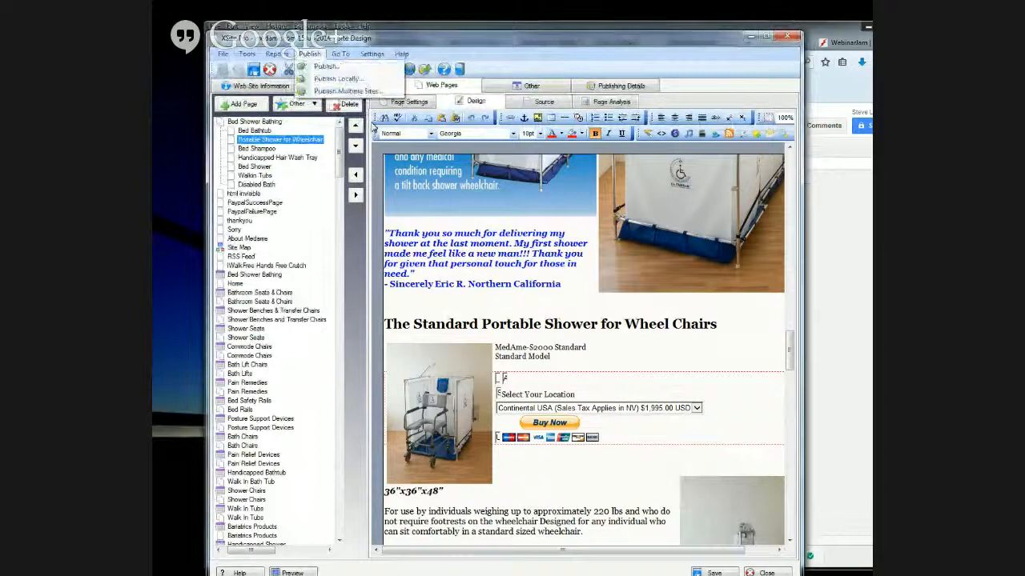
{"action": "left_click", "coordinate": [329, 69]}
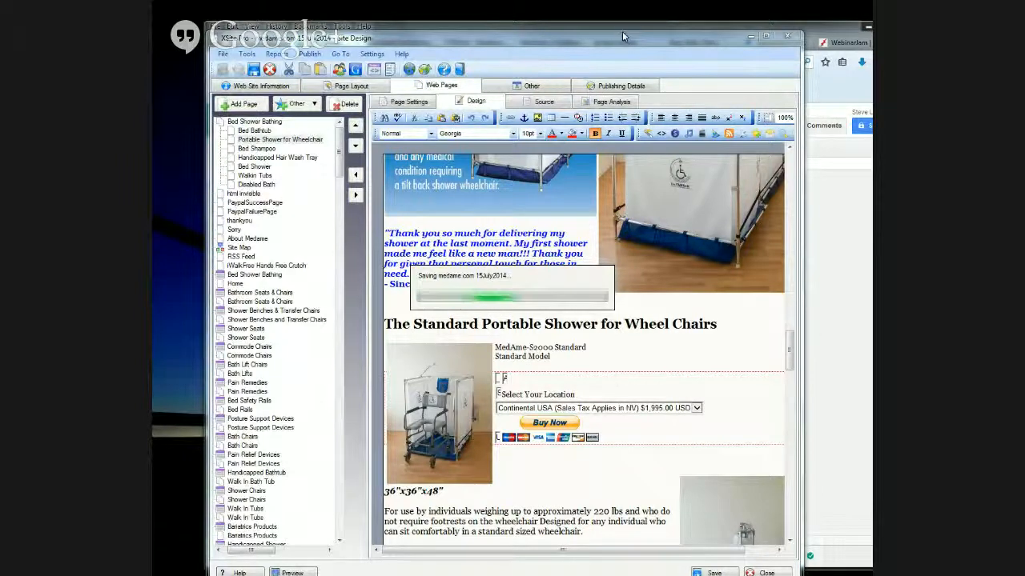
- Switch to the browser and copy the website code of the Buy Now button from PayPal's Generated Code page
{"action": "left_click", "coordinate": [836, 32]}
{"action": "left_click_drag", "start_coordinate": [786, 31], "coordinate": [738, 30]}
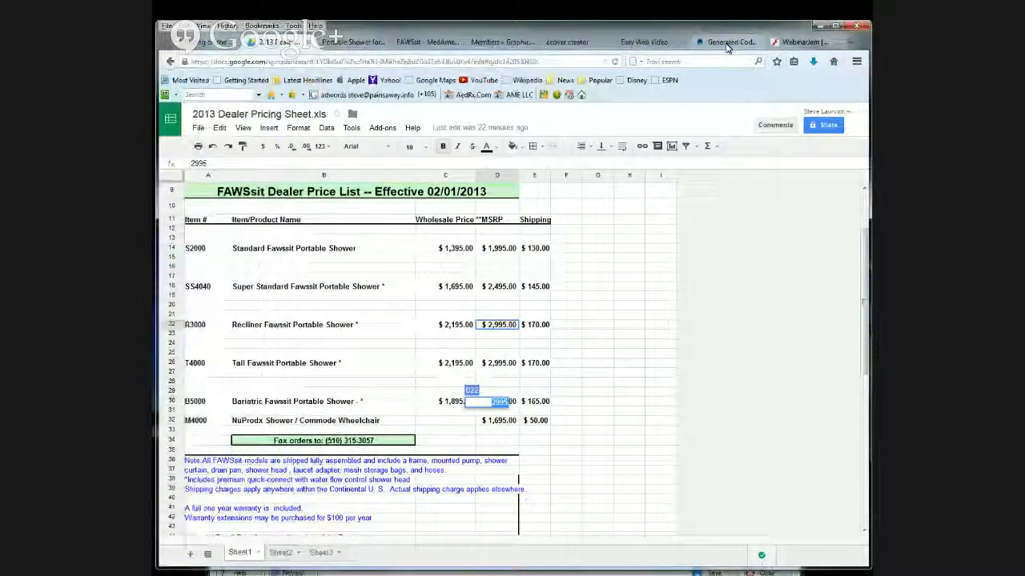
{"action": "left_click", "coordinate": [726, 44]}
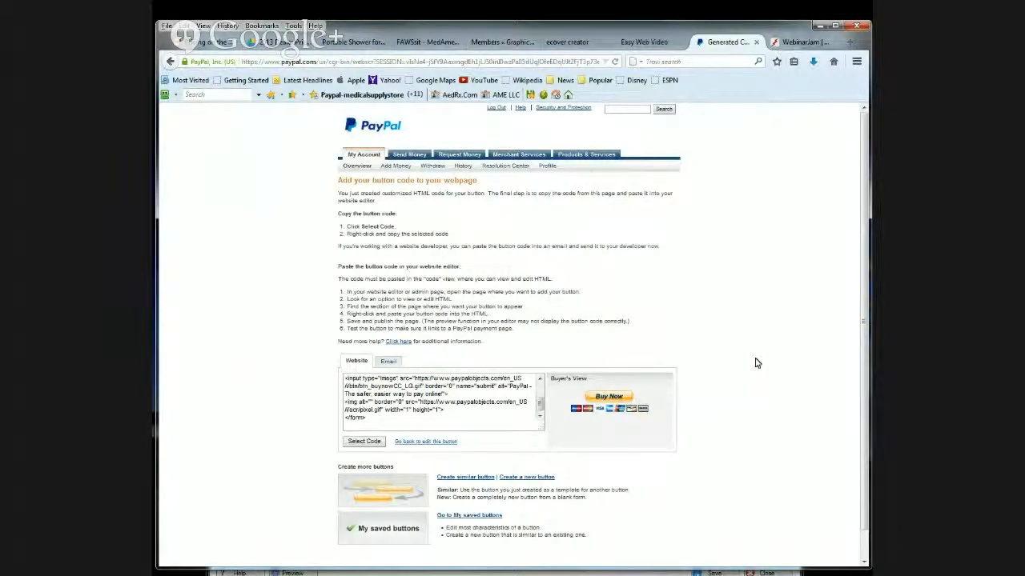
{"action": "scroll", "coordinate": [744, 361], "scroll_direction": "down", "scroll_amount": 1}
{"action": "scroll", "coordinate": [677, 325], "scroll_direction": "up", "scroll_amount": 1}
{"action": "left_click", "coordinate": [376, 416]}
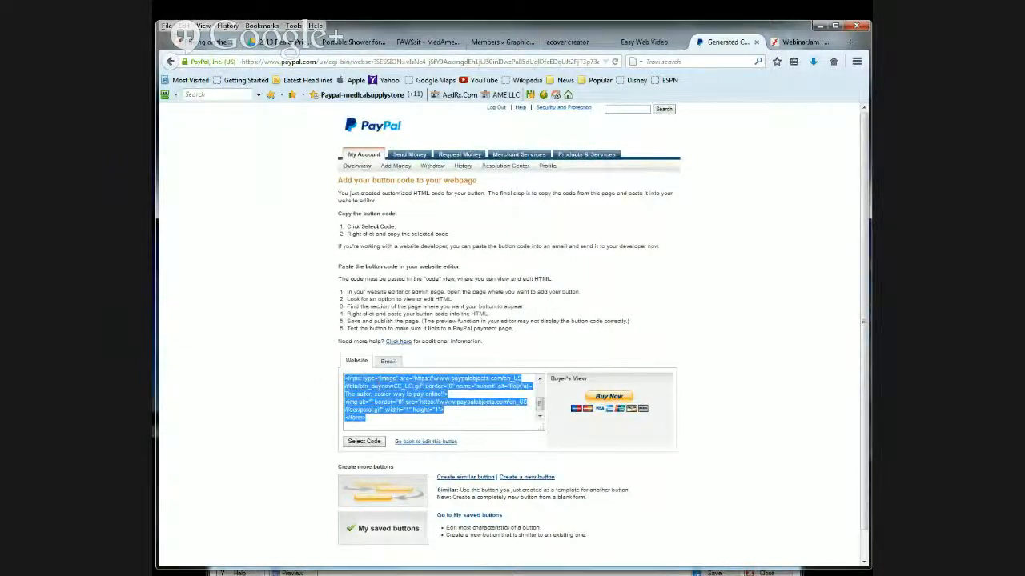
{"action": "right_click", "coordinate": [378, 383]}
{"action": "left_click", "coordinate": [405, 418]}
{"action": "left_click_drag", "start_coordinate": [156, 58], "coordinate": [442, 64]}
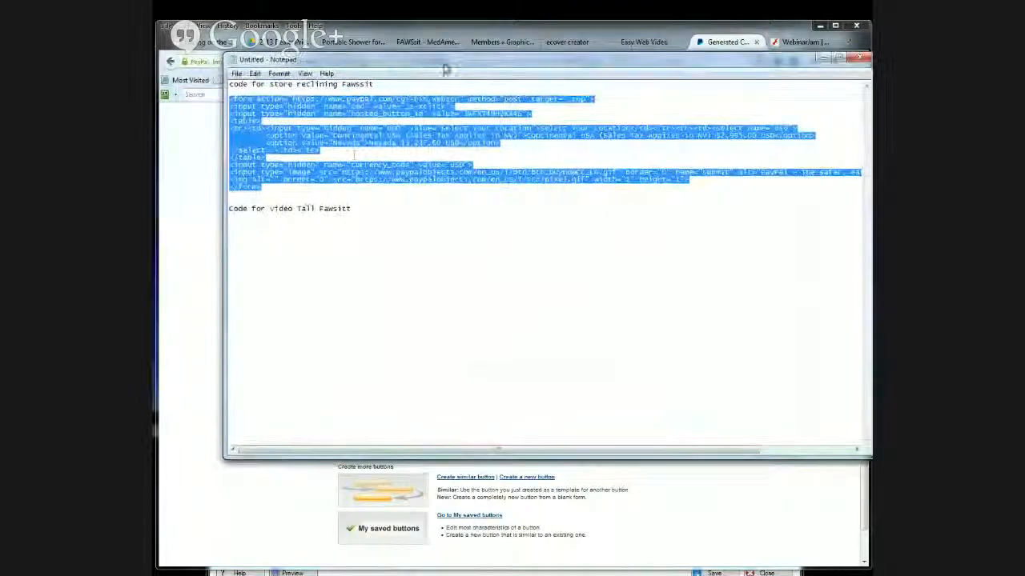
{"action": "left_click", "coordinate": [369, 201]}
{"action": "left_click_drag", "start_coordinate": [380, 224], "coordinate": [366, 205]}
{"action": "left_click", "coordinate": [364, 203]}
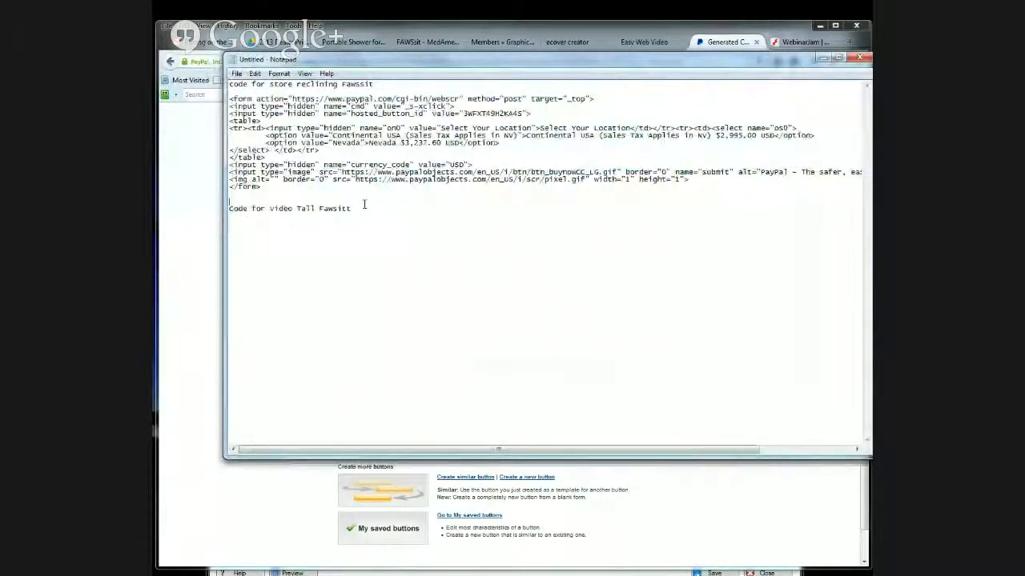
{"action": "key", "text": "Return"}
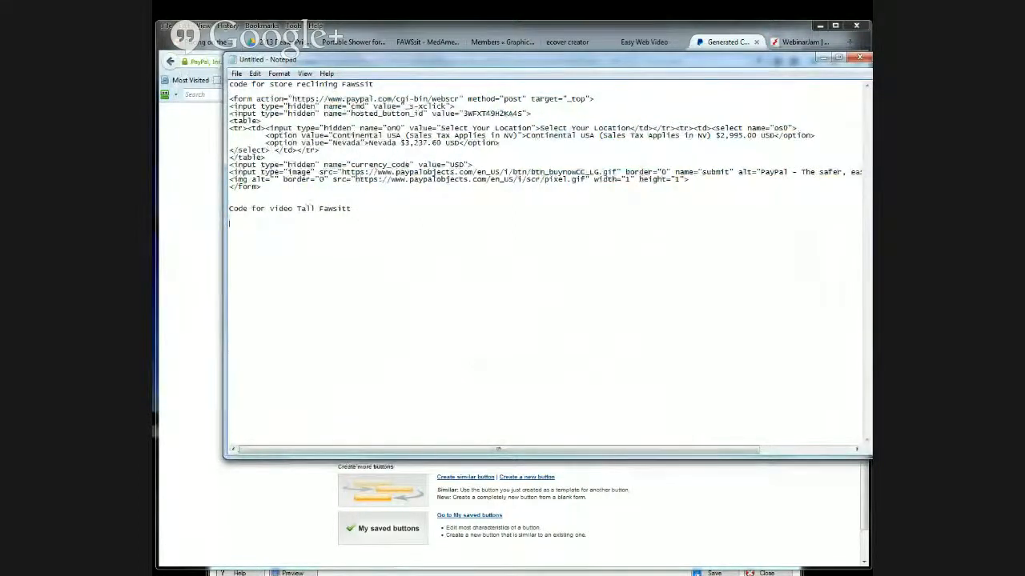
{"action": "key", "text": "ctrl+v"}
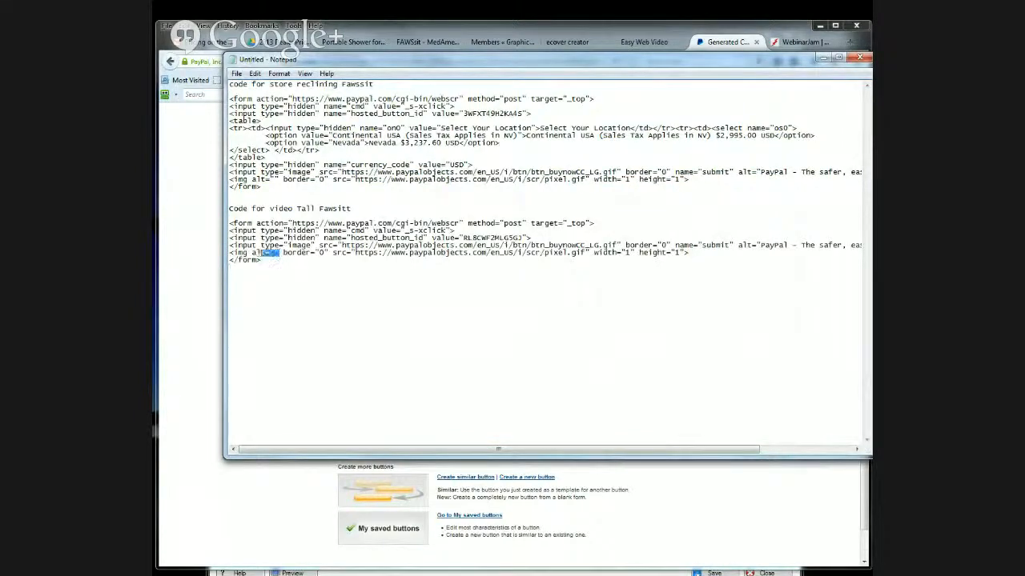
{"action": "left_click_drag", "start_coordinate": [280, 253], "coordinate": [219, 224]}
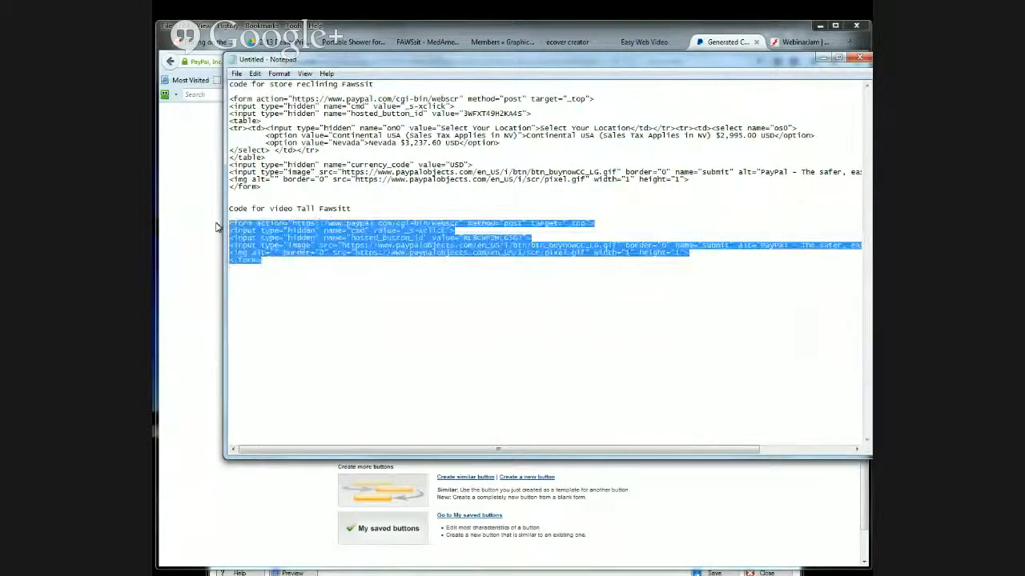
{"action": "left_click_drag", "start_coordinate": [462, 65], "coordinate": [0, 68]}
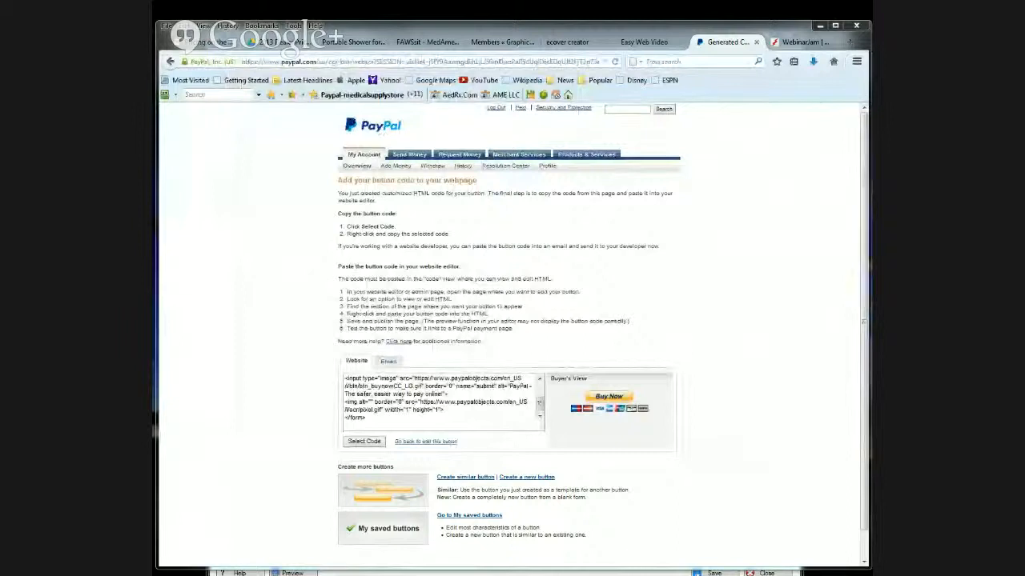
- Show the Easy Web Video library, move the browser window off XSite Pro and confirm publishing the site
{"action": "left_click", "coordinate": [645, 41]}
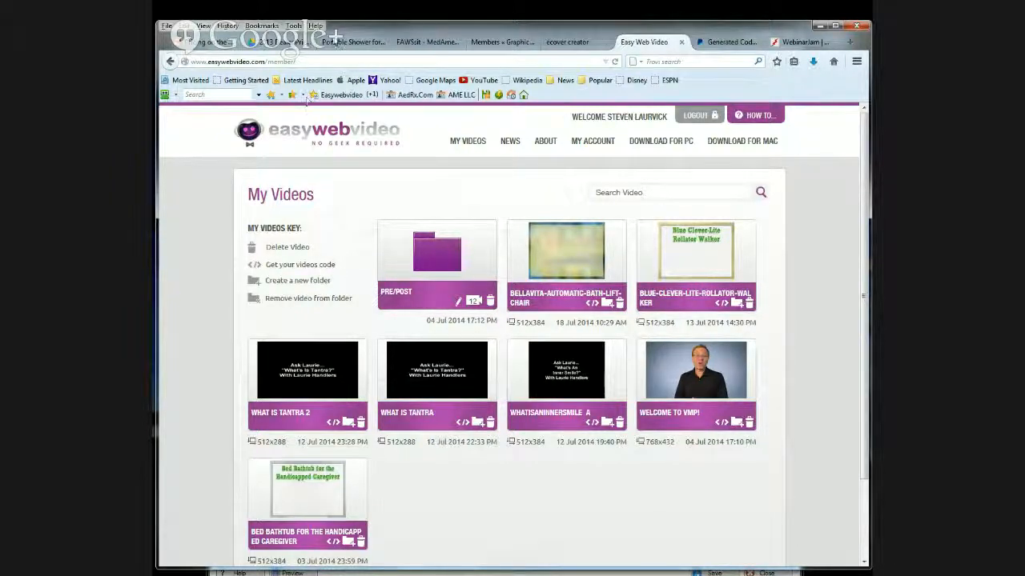
{"action": "left_click_drag", "start_coordinate": [366, 29], "coordinate": [362, 460]}
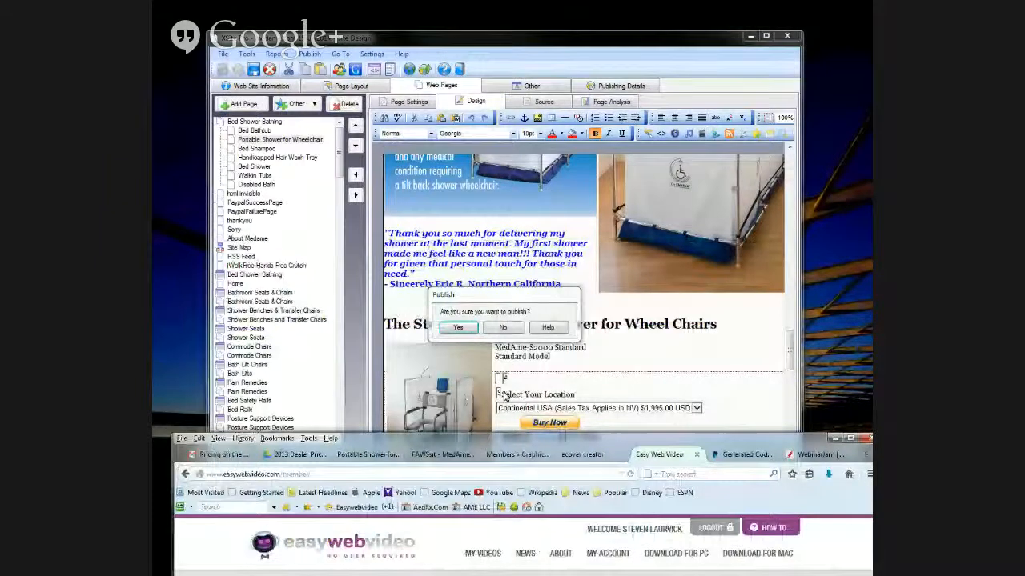
{"action": "left_click", "coordinate": [458, 327]}
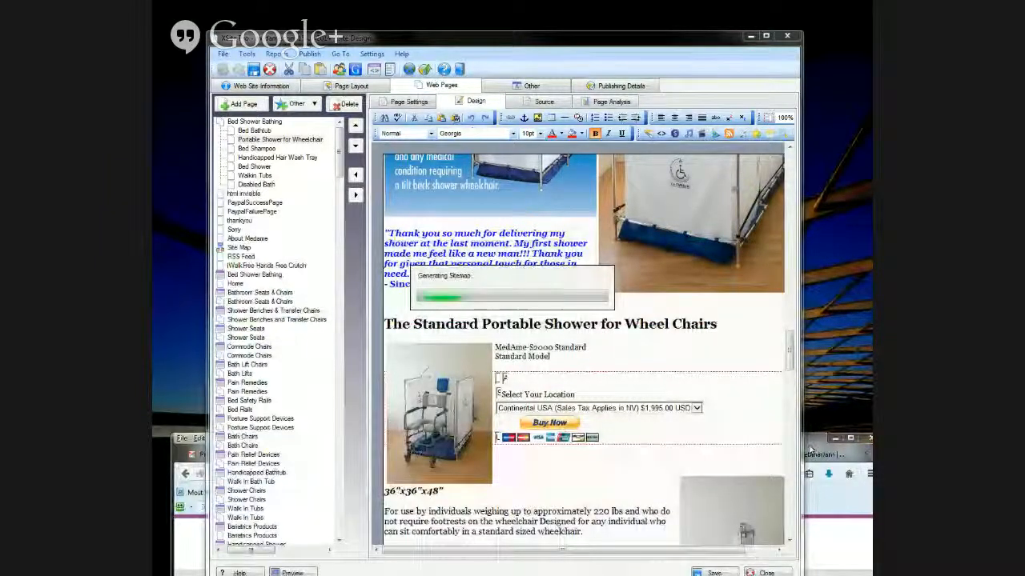
- Bring the browser back over XSite Pro and open the My Saved Buttons list from PayPal's Merchant Services
{"action": "left_click_drag", "start_coordinate": [815, 438], "coordinate": [805, 42]}
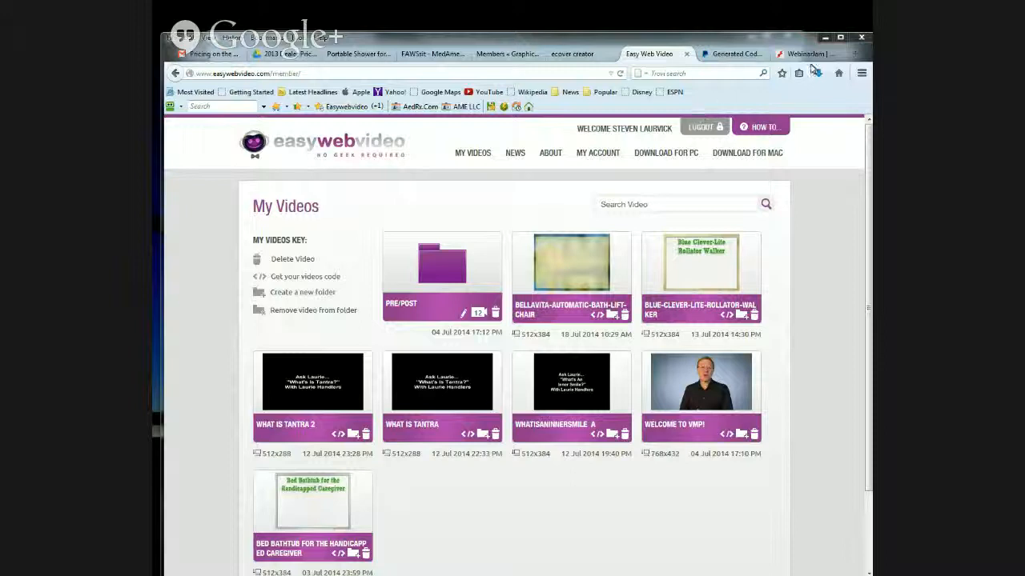
{"action": "left_click", "coordinate": [738, 54]}
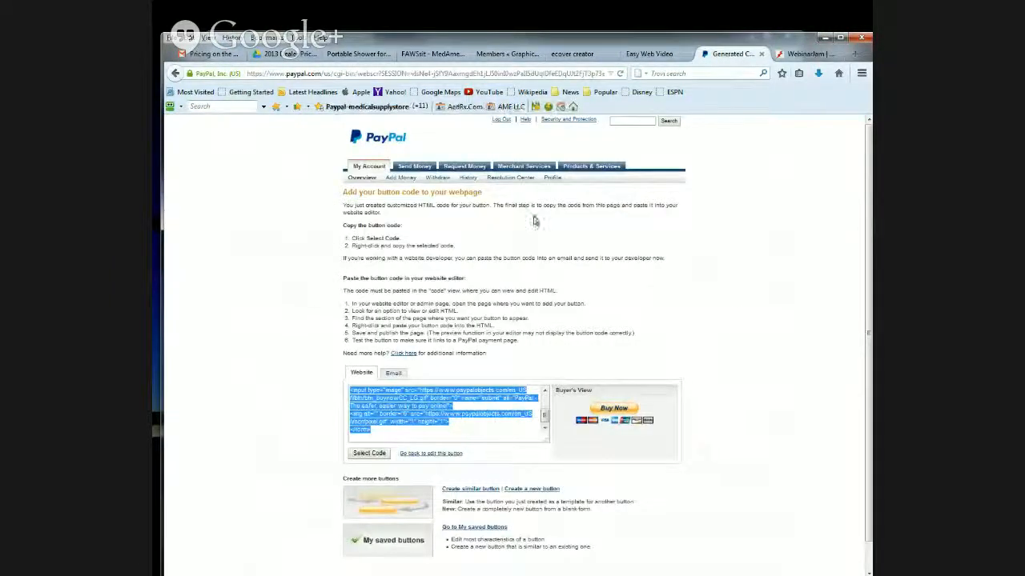
{"action": "scroll", "coordinate": [661, 256], "scroll_direction": "down", "scroll_amount": 2}
{"action": "scroll", "coordinate": [662, 257], "scroll_direction": "up", "scroll_amount": 2}
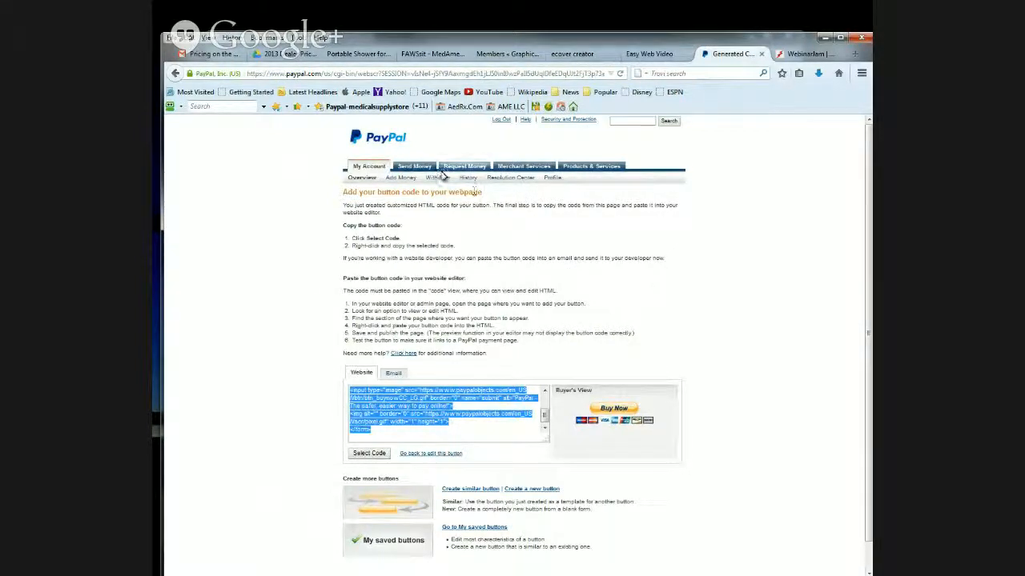
{"action": "left_click", "coordinate": [527, 169]}
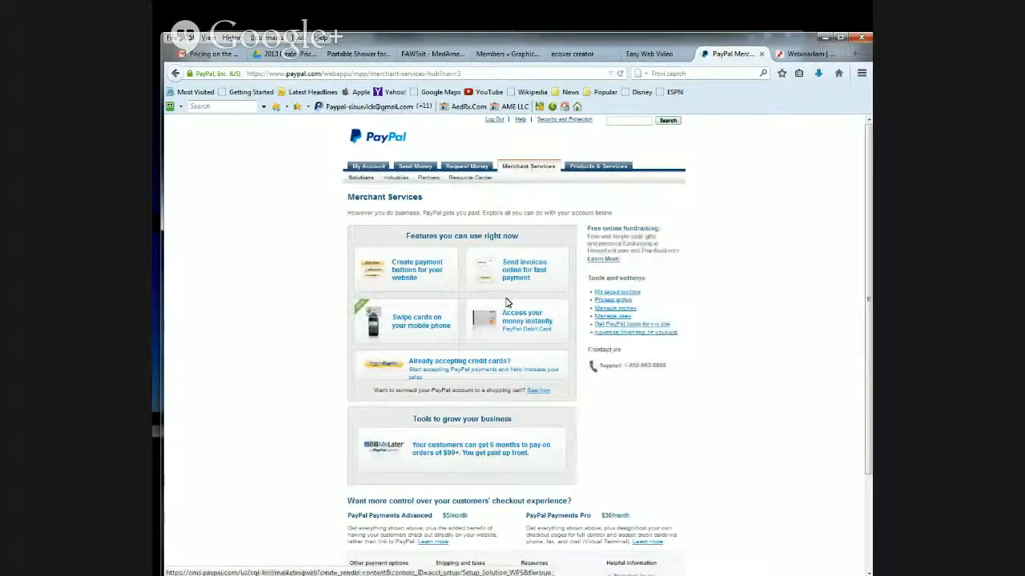
{"action": "left_click", "coordinate": [614, 293]}
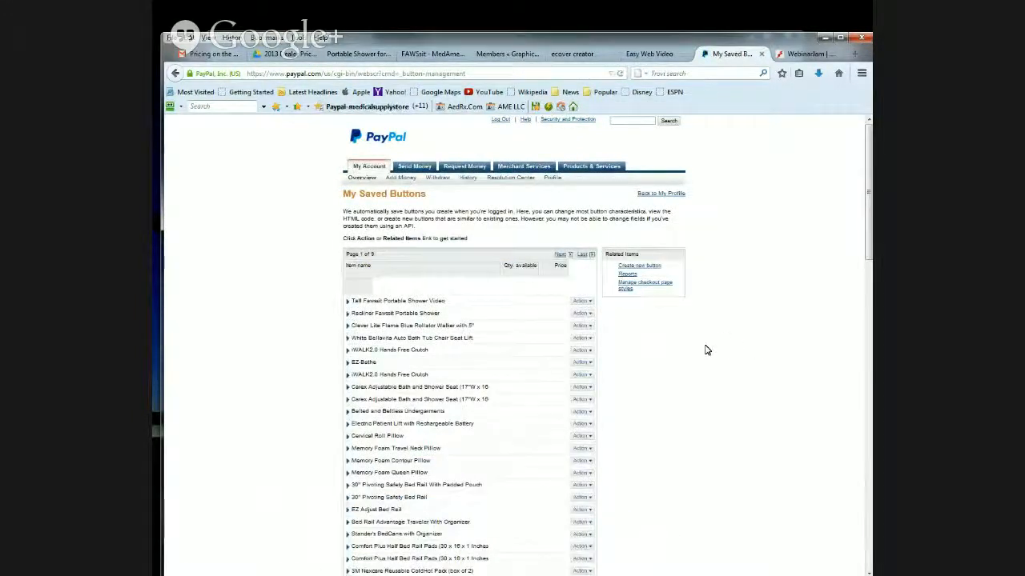
- Compare the two iWALK2.0 Hands Free Crutch saved buttons and view the code of the one without location options
{"action": "scroll", "coordinate": [705, 349], "scroll_direction": "down", "scroll_amount": 1}
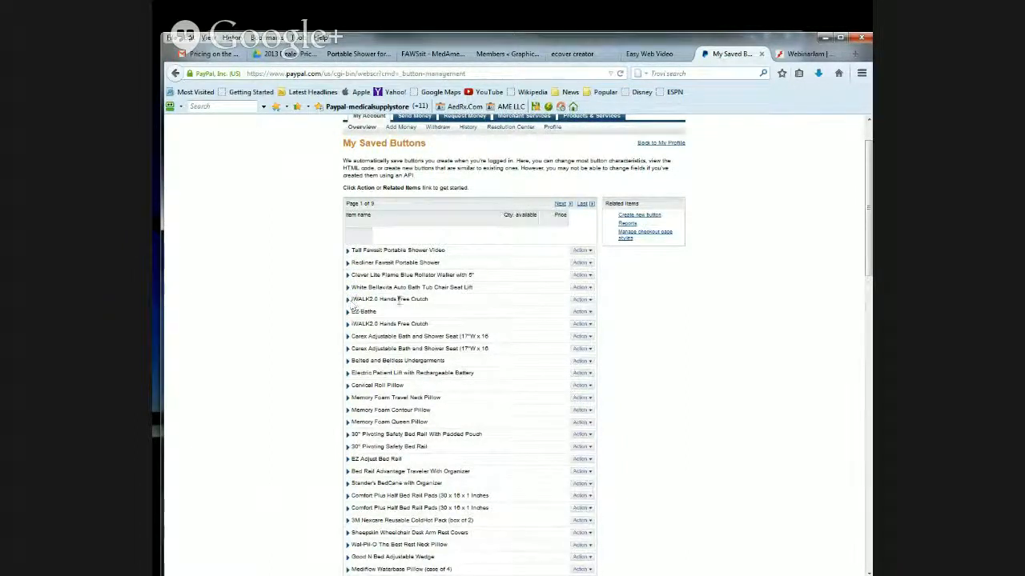
{"action": "left_click", "coordinate": [588, 301]}
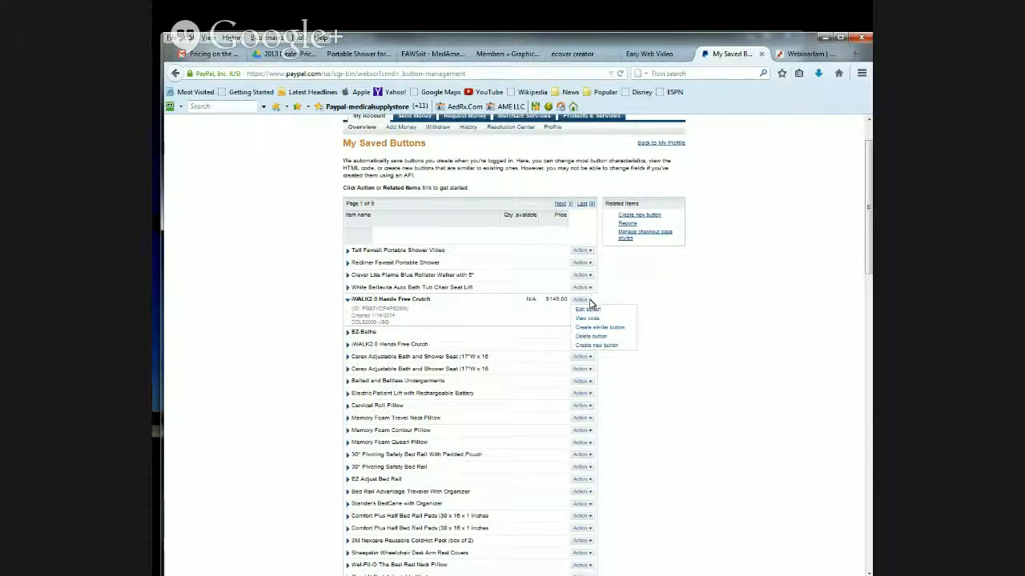
{"action": "left_click", "coordinate": [696, 334]}
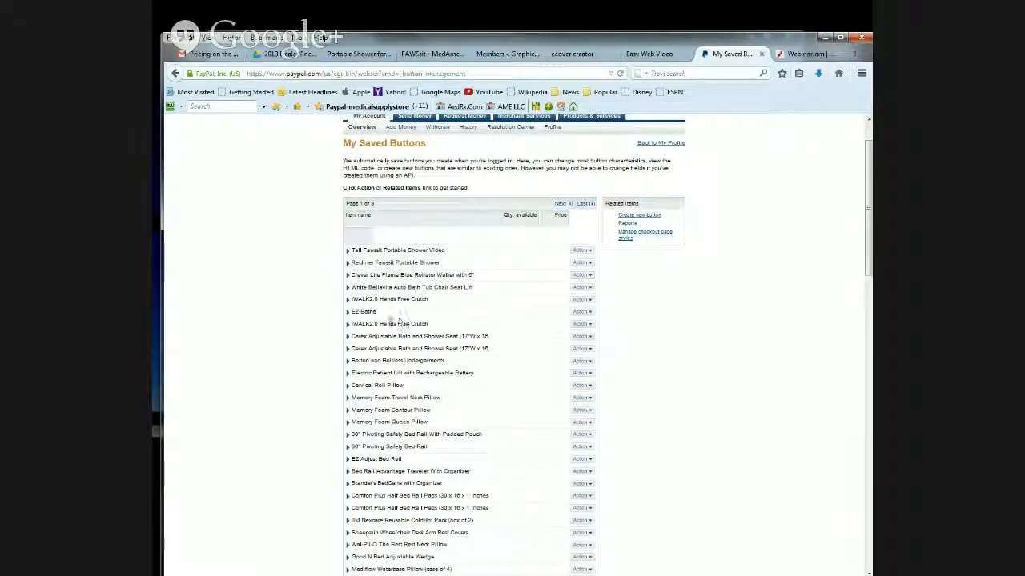
{"action": "left_click", "coordinate": [589, 324]}
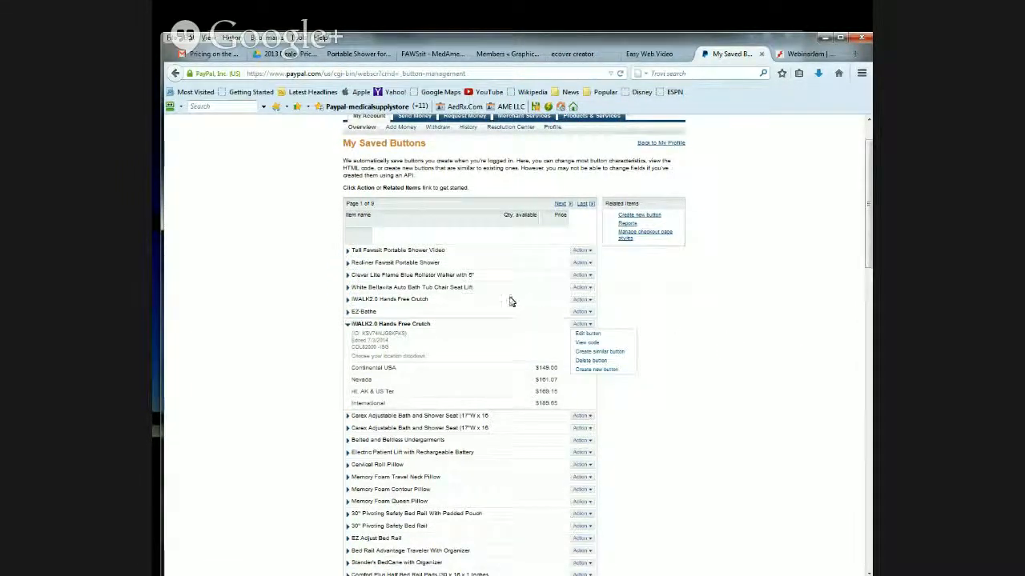
{"action": "left_click", "coordinate": [587, 301]}
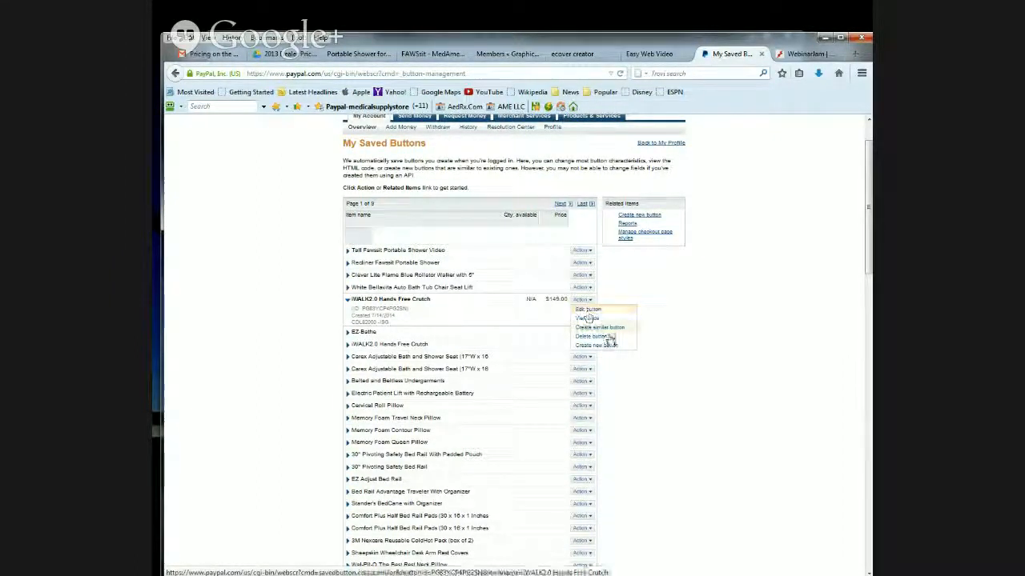
{"action": "left_click", "coordinate": [588, 320]}
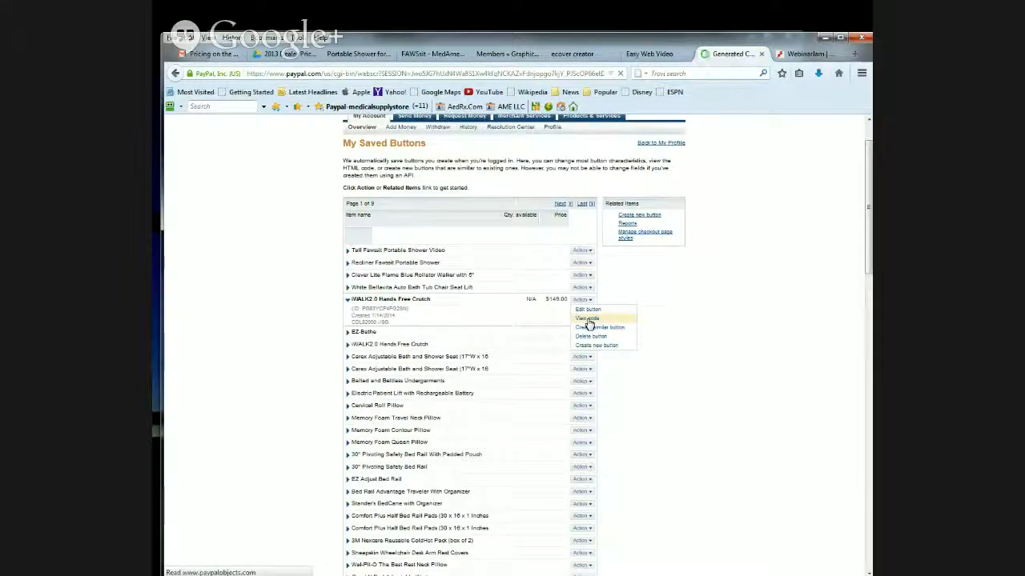
- Copy the full website code of the iWALK2.0 button and bring the Notepad window over the PayPal page
{"action": "left_click", "coordinate": [369, 453]}
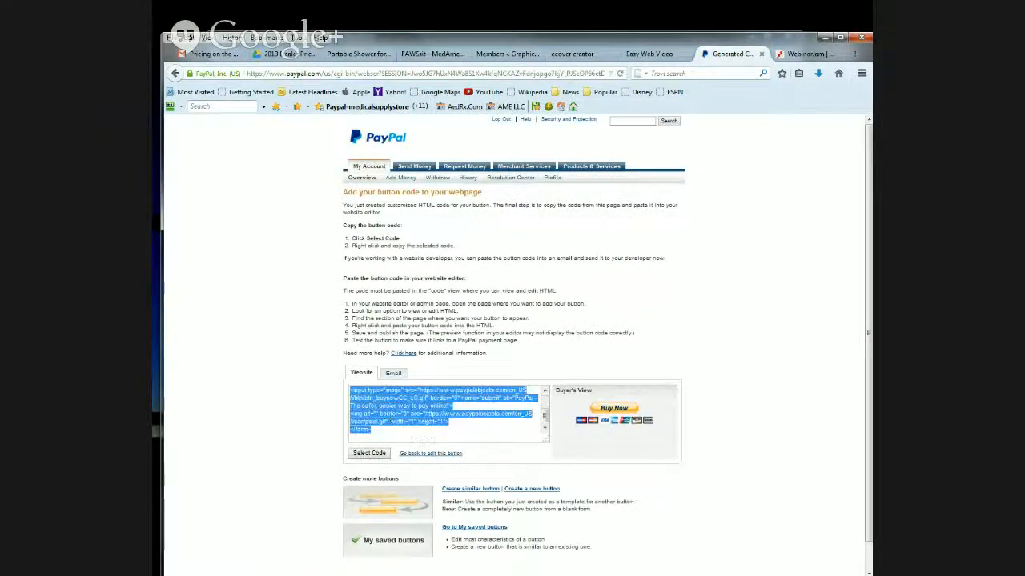
{"action": "right_click", "coordinate": [386, 394]}
{"action": "left_click", "coordinate": [416, 432]}
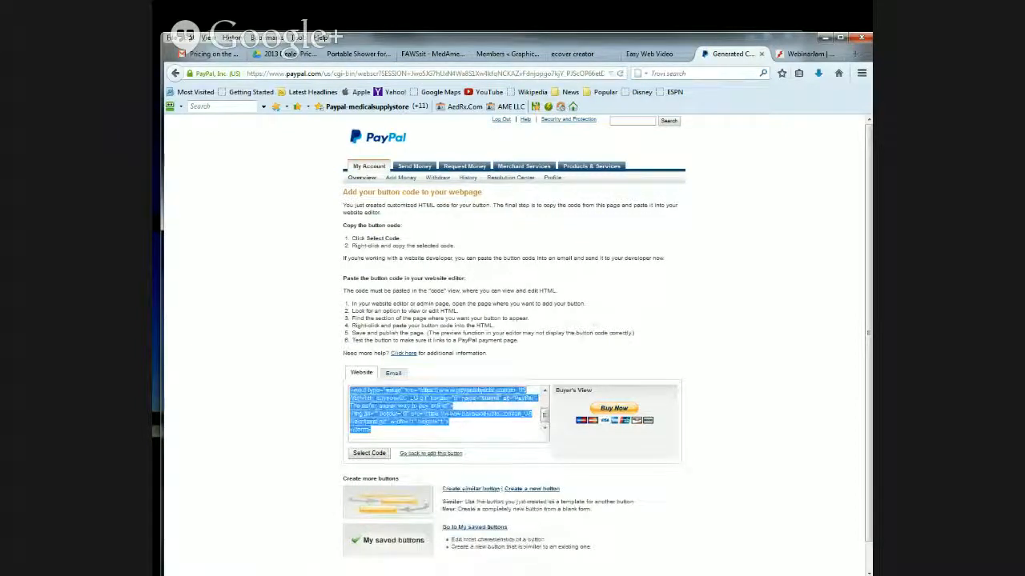
{"action": "key", "text": "alt+Tab"}
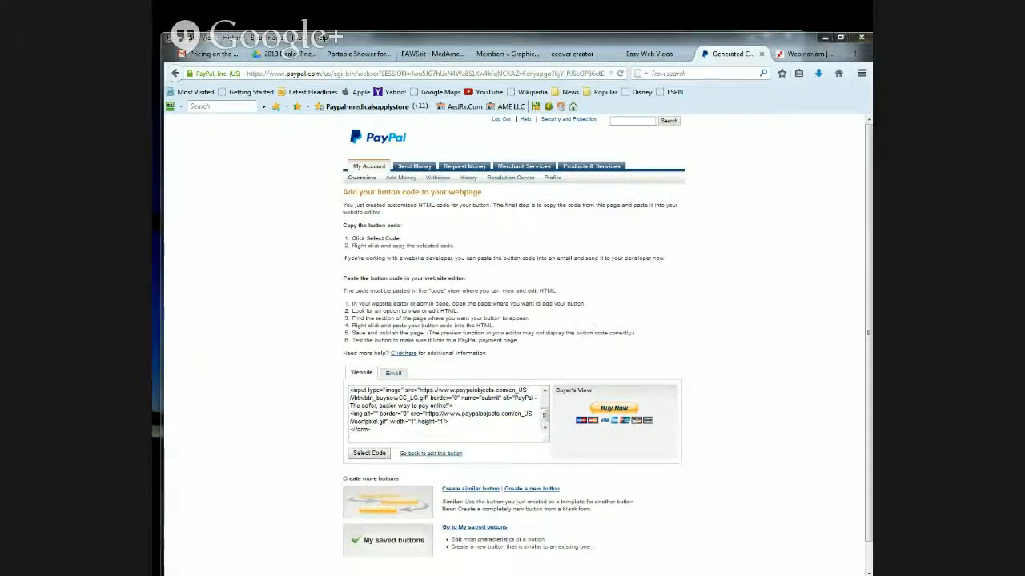
{"action": "left_click_drag", "start_coordinate": [384, 3], "coordinate": [564, 78]}
- Add the line "iwalk2.0 for video" below the Tall Fawsitt code, paste the copied button code under it and minimize Notepad
{"action": "left_click", "coordinate": [349, 307]}
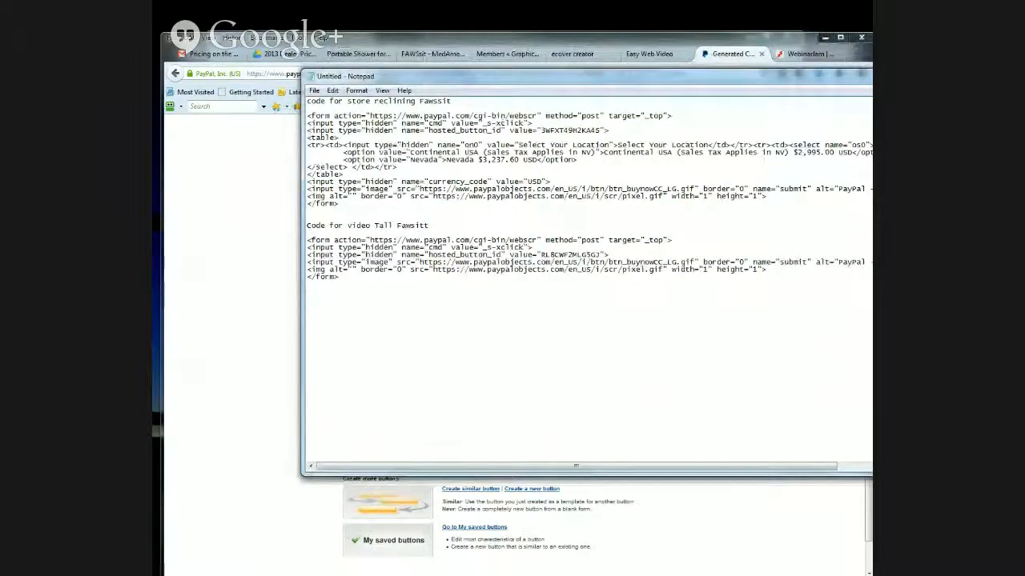
{"action": "type", "text": "iwalk"}
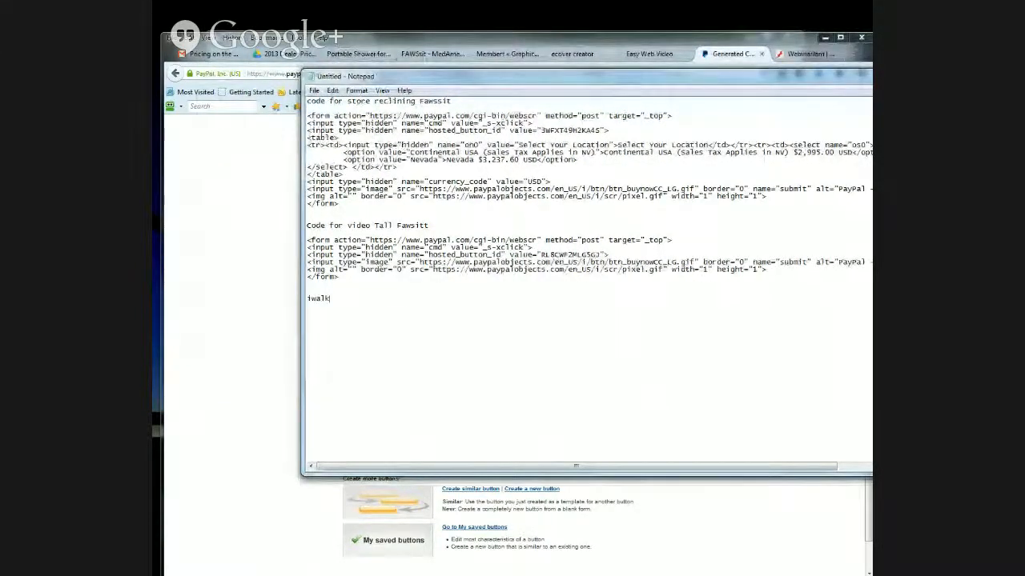
{"action": "type", "text": "2.0 "}
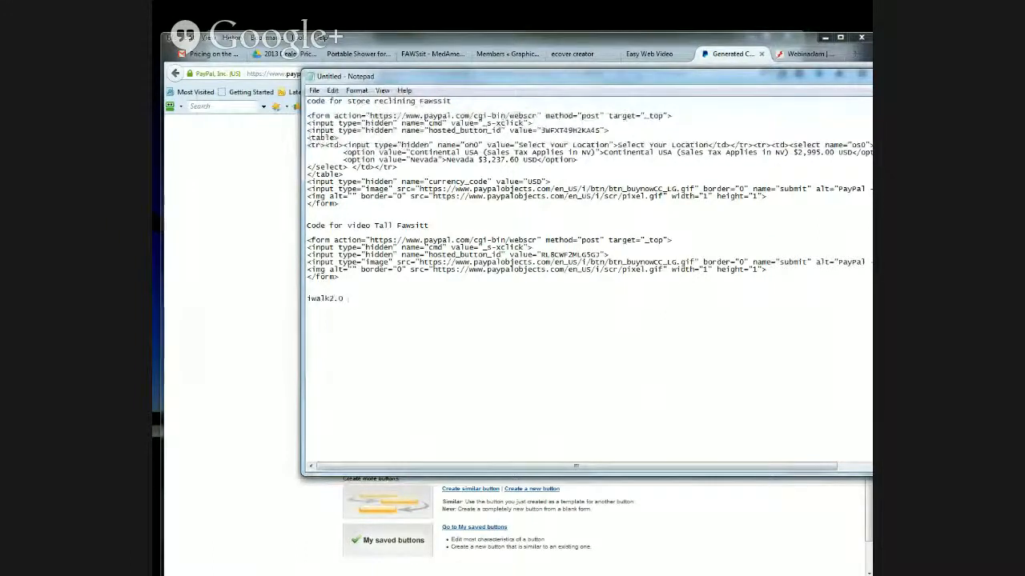
{"action": "type", "text": "for video"}
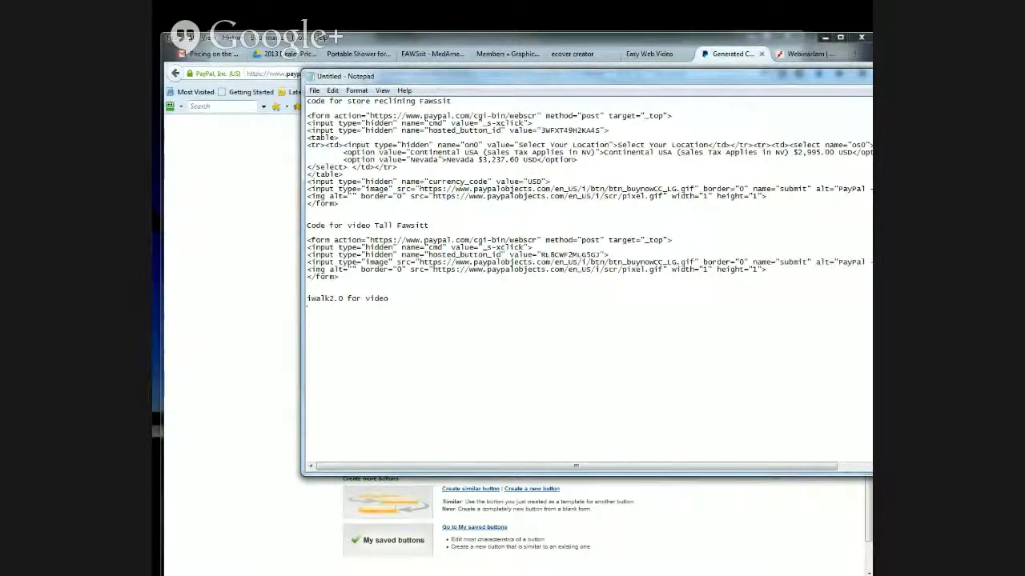
{"action": "key", "text": "ctrl+v"}
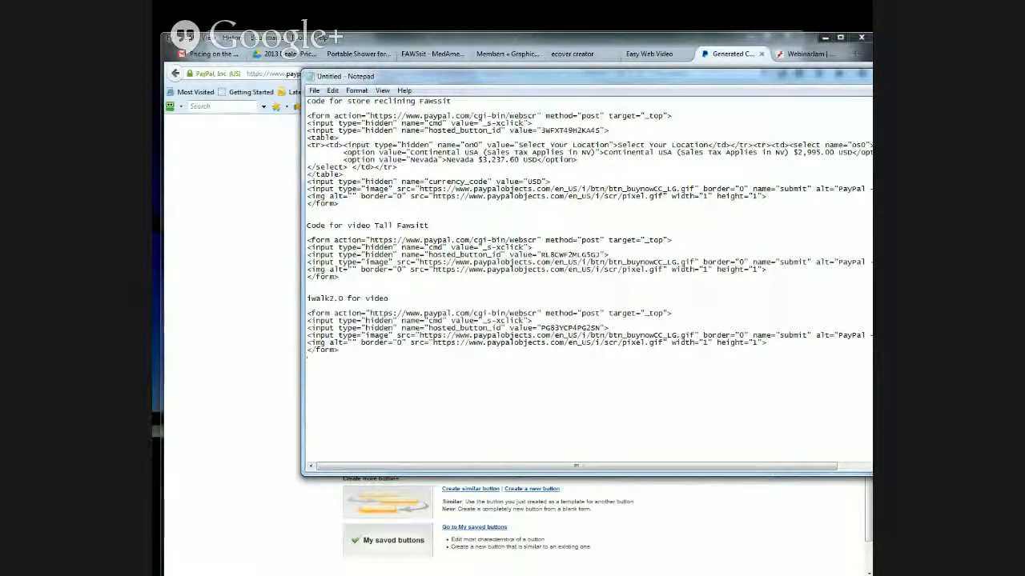
{"action": "left_click_drag", "start_coordinate": [541, 81], "coordinate": [489, 81]}
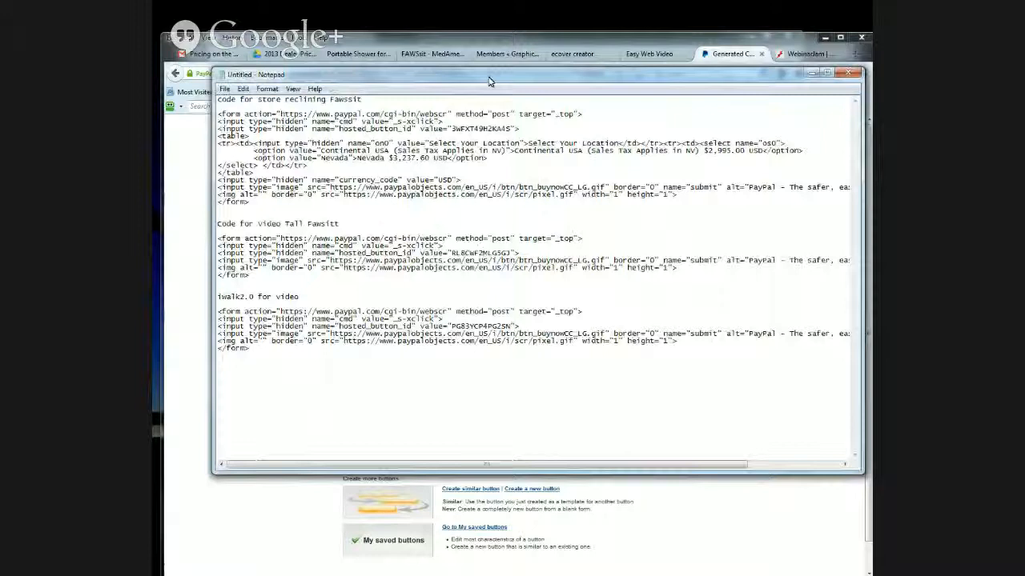
{"action": "left_click", "coordinate": [811, 72]}
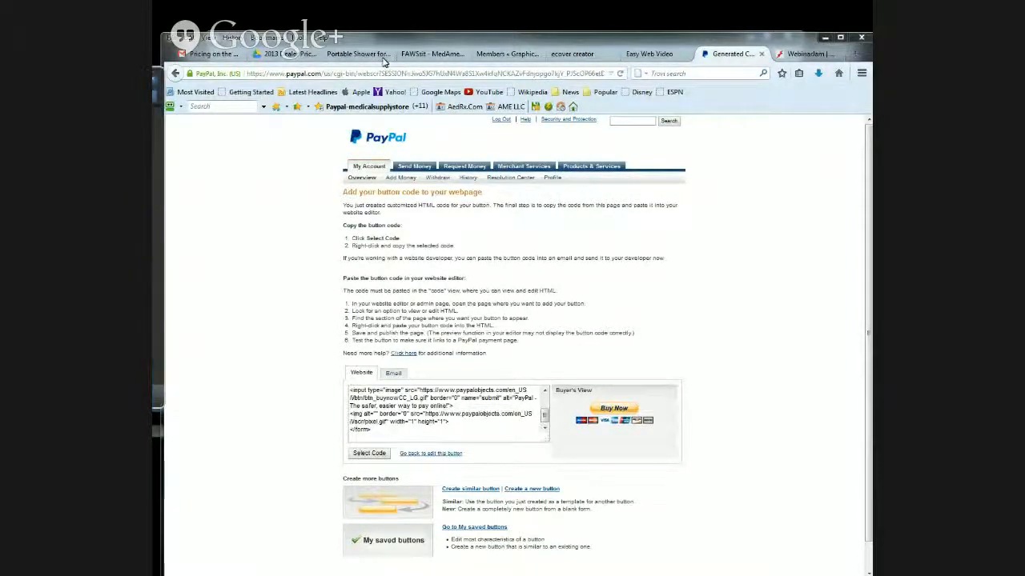
- Bring the Easy Web Video window into view, start selecting source videos and expand Content > Video on the Public (Z:) drive
{"action": "left_click_drag", "start_coordinate": [536, 144], "coordinate": [424, 95]}
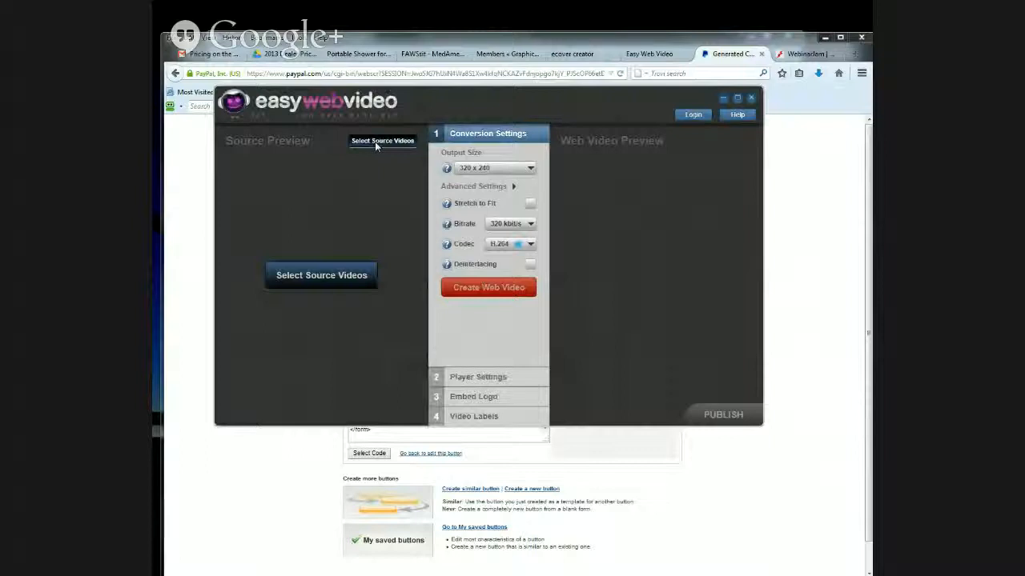
{"action": "left_click", "coordinate": [376, 145]}
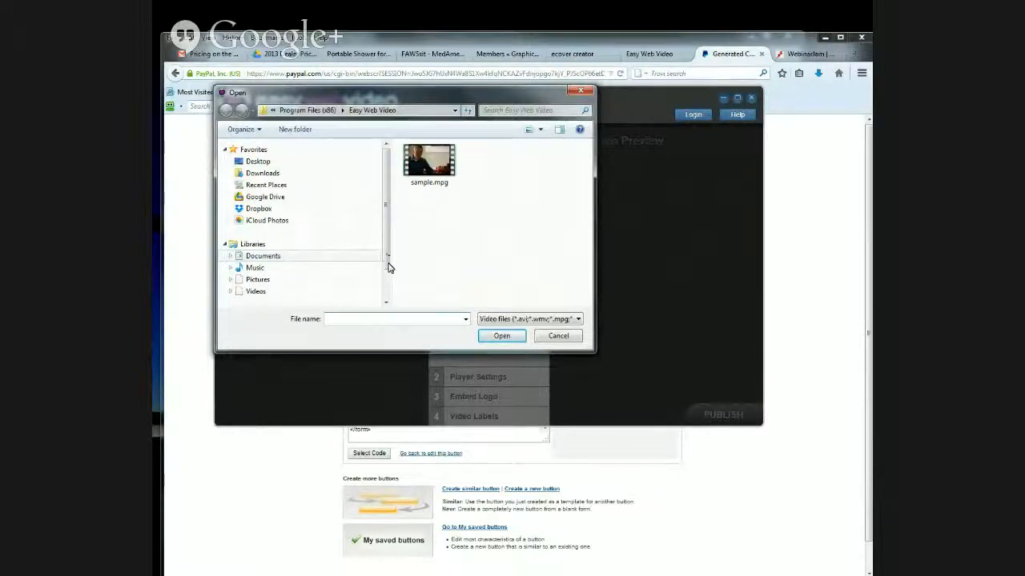
{"action": "scroll", "coordinate": [246, 295], "scroll_direction": "down", "scroll_amount": 2}
{"action": "scroll", "coordinate": [246, 295], "scroll_direction": "up", "scroll_amount": 1}
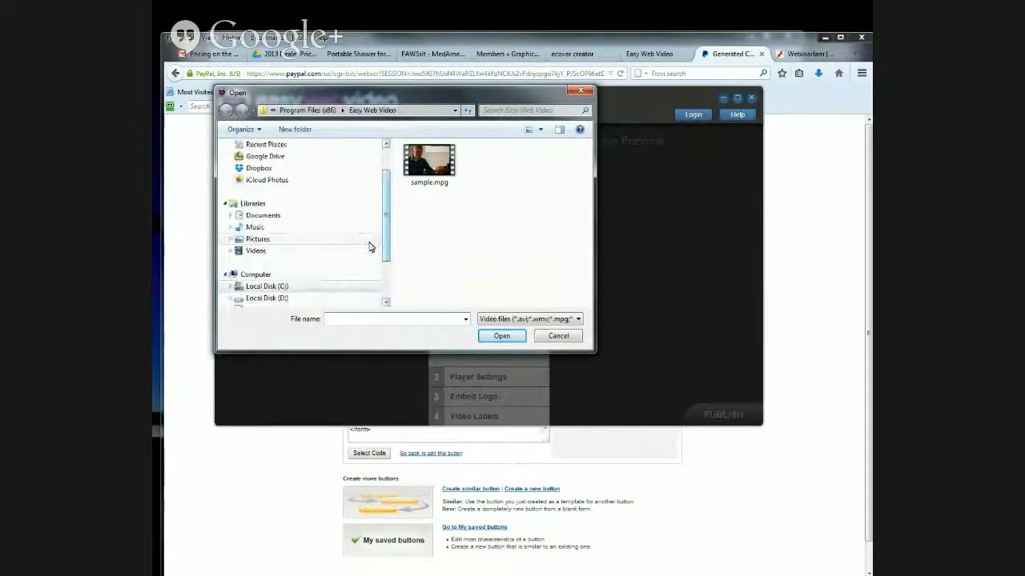
{"action": "left_click_drag", "start_coordinate": [387, 248], "coordinate": [391, 293]}
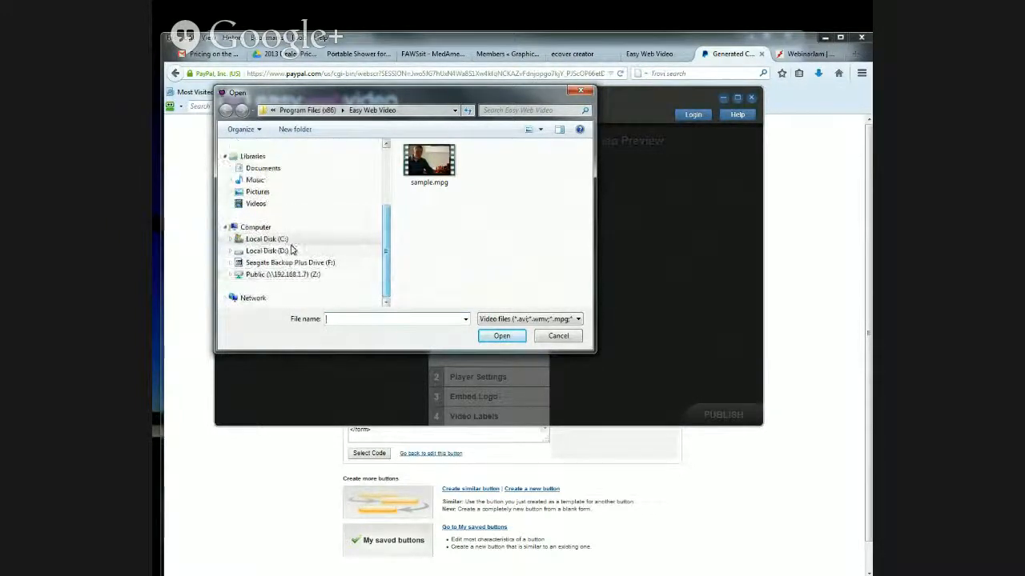
{"action": "left_click", "coordinate": [230, 274]}
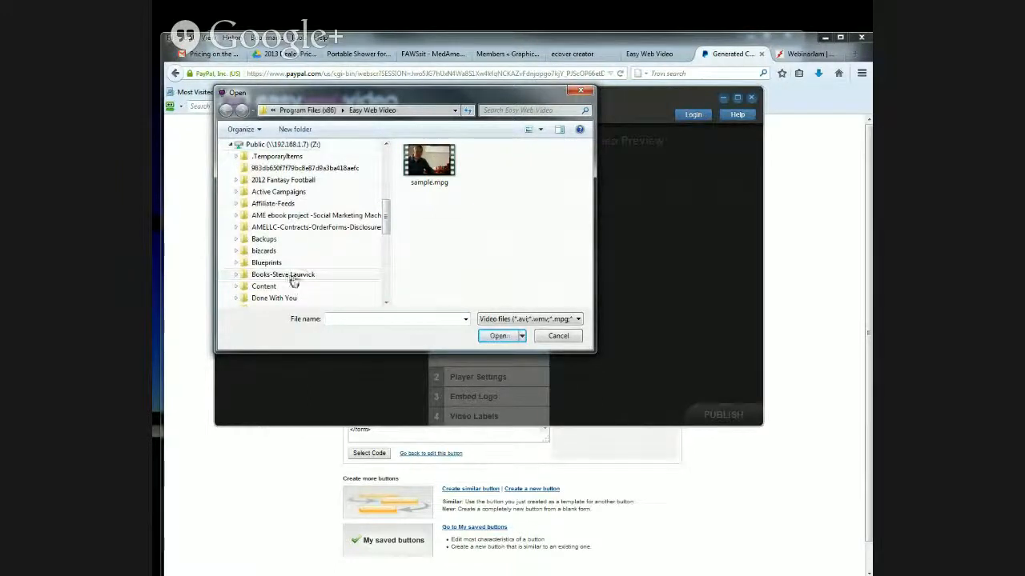
{"action": "scroll", "coordinate": [291, 277], "scroll_direction": "down", "scroll_amount": 2}
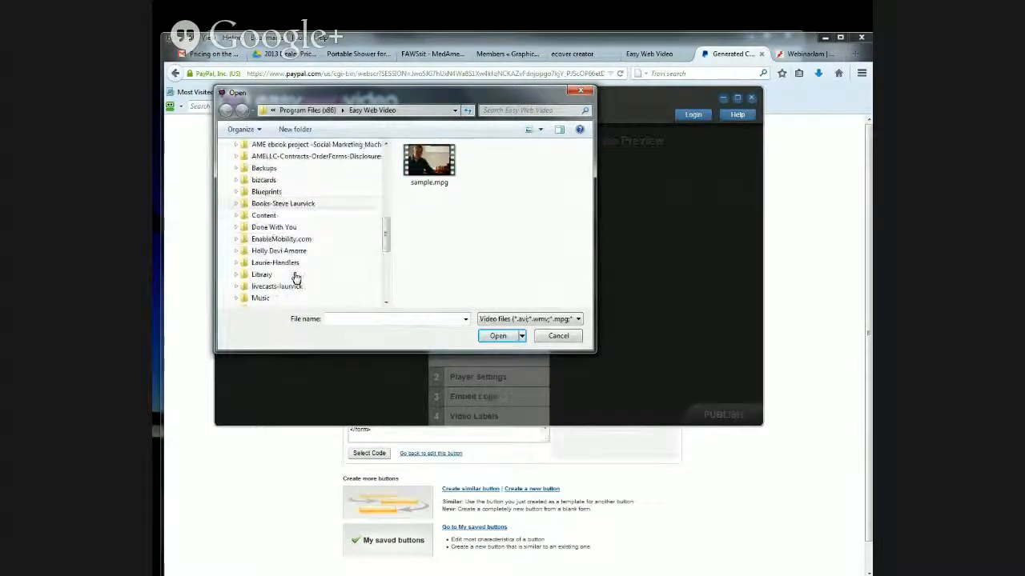
{"action": "left_click", "coordinate": [237, 221]}
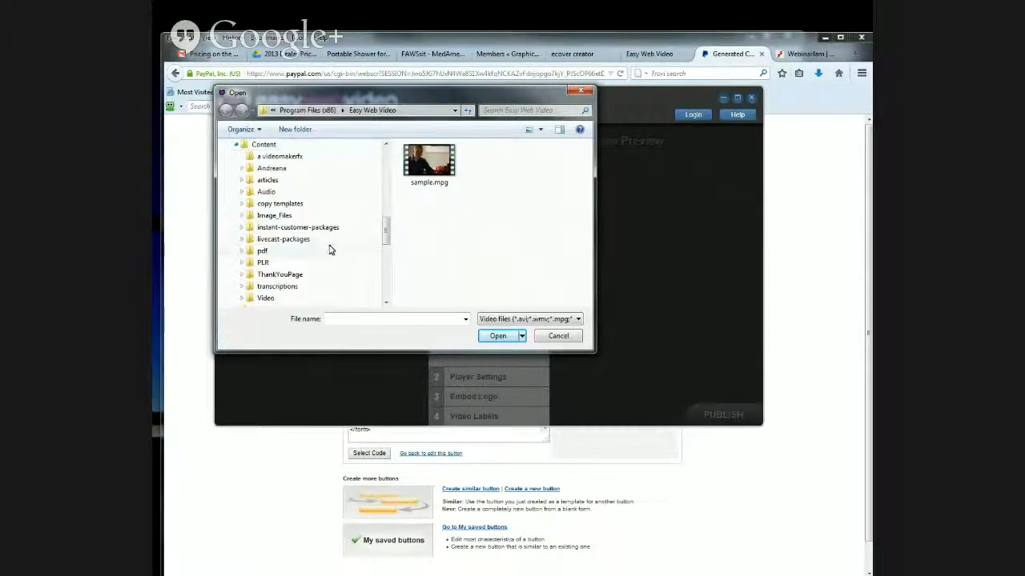
{"action": "left_click", "coordinate": [248, 296]}
- Open the RENDERED VIDEOS-iwalkfree folder inside the iWALKfree video folder
{"action": "scroll", "coordinate": [305, 256], "scroll_direction": "down", "scroll_amount": 10}
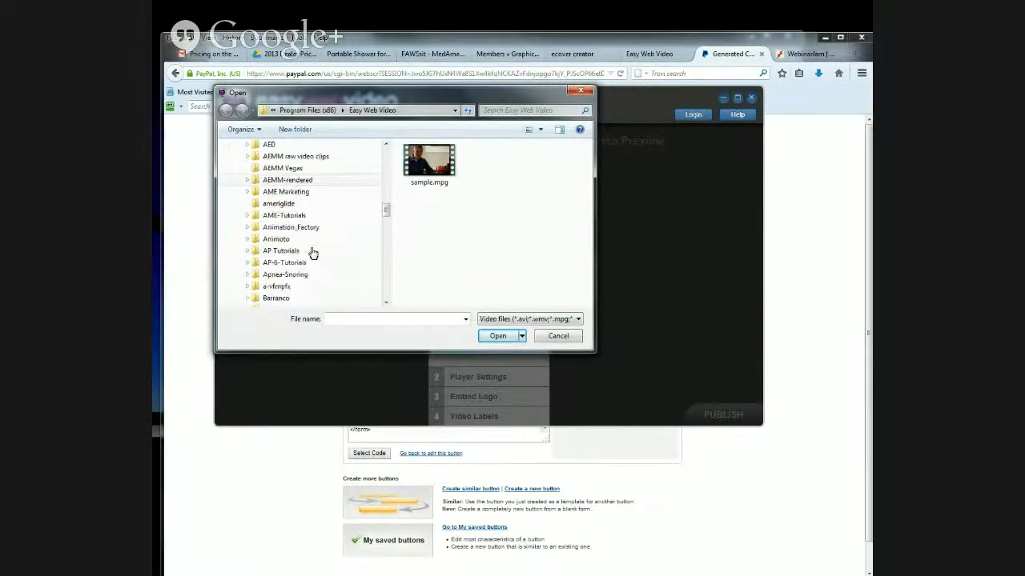
{"action": "scroll", "coordinate": [312, 253], "scroll_direction": "down", "scroll_amount": 2}
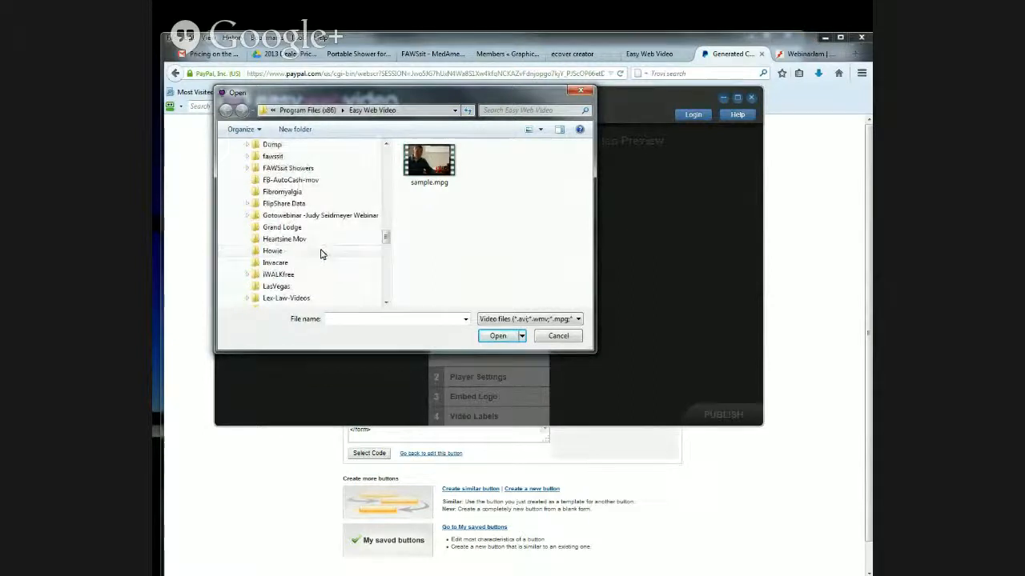
{"action": "left_click", "coordinate": [249, 278]}
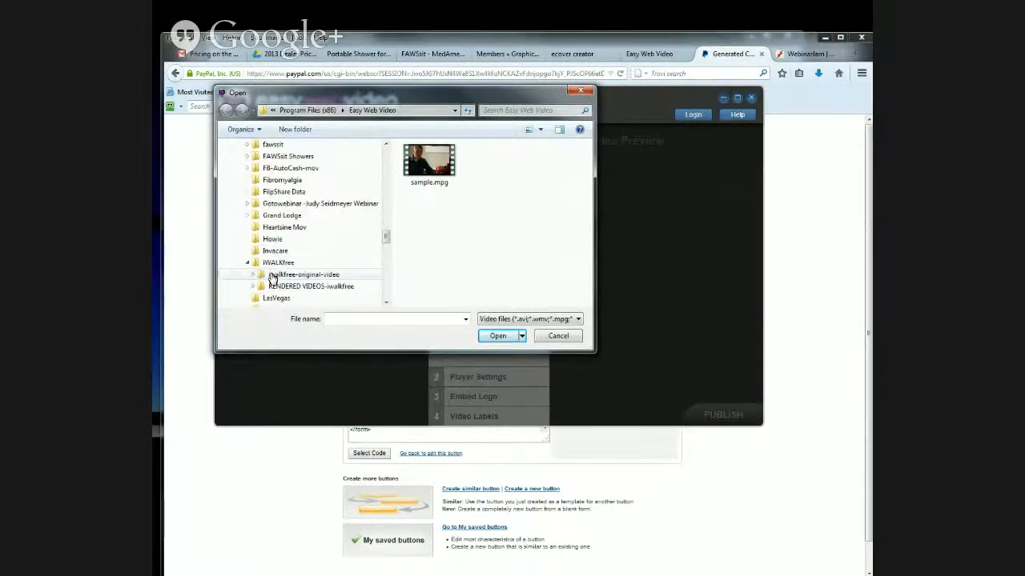
{"action": "scroll", "coordinate": [320, 256], "scroll_direction": "down", "scroll_amount": 1}
{"action": "left_click", "coordinate": [290, 252]}
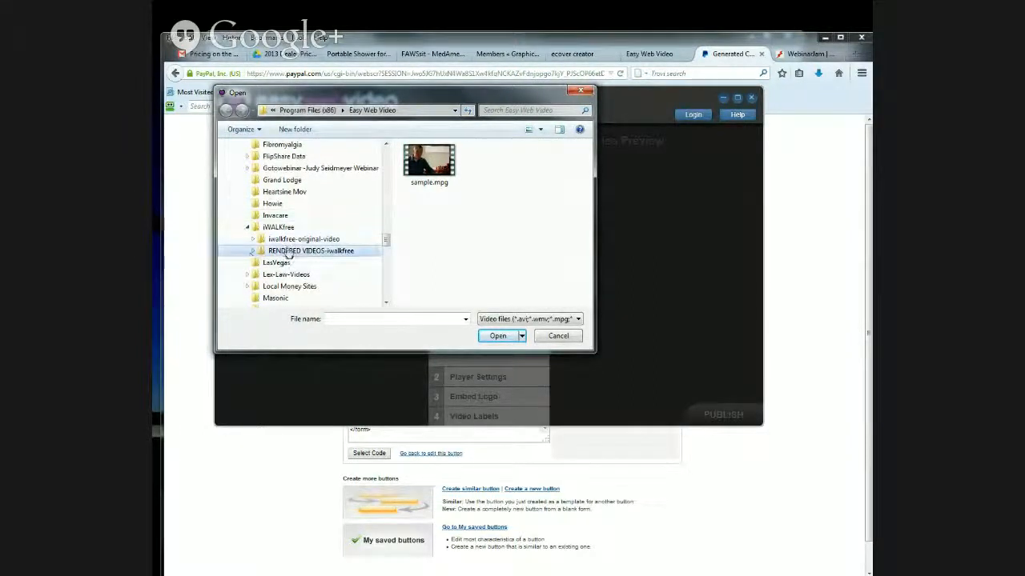
{"action": "scroll", "coordinate": [341, 253], "scroll_direction": "down", "scroll_amount": 1}
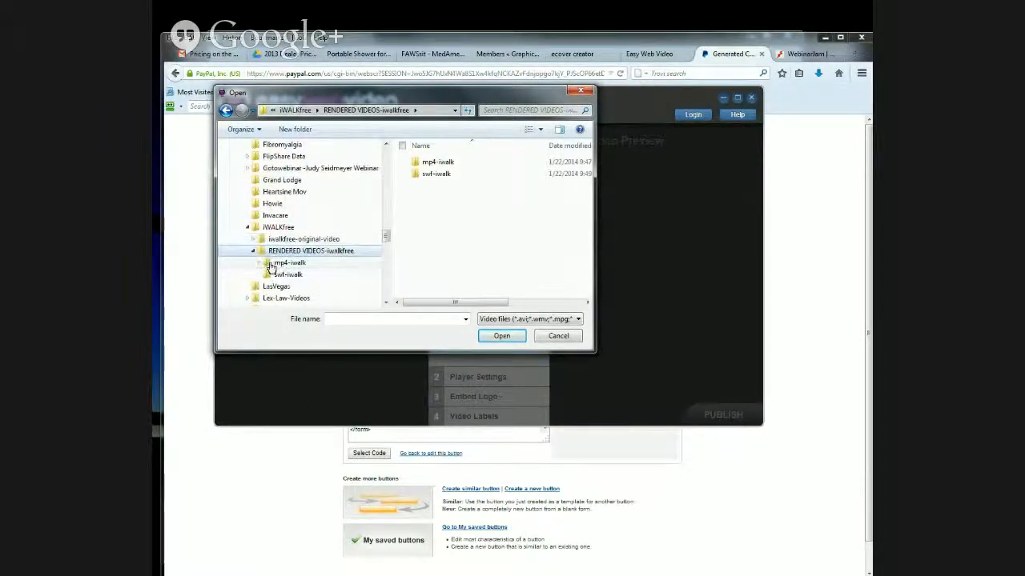
- Load the iwt1_Home-Improvement_Intro-Clip video from mp4-iwalk > iWalk Testimonials > transferred as the source video
{"action": "left_click", "coordinate": [274, 264]}
{"action": "scroll", "coordinate": [343, 280], "scroll_direction": "down", "scroll_amount": 2}
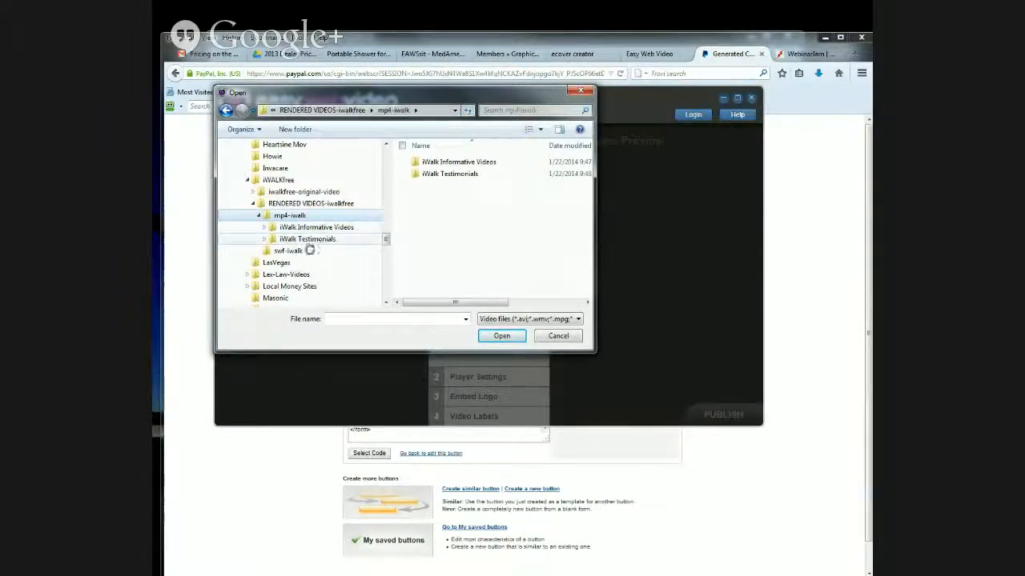
{"action": "left_click", "coordinate": [264, 240]}
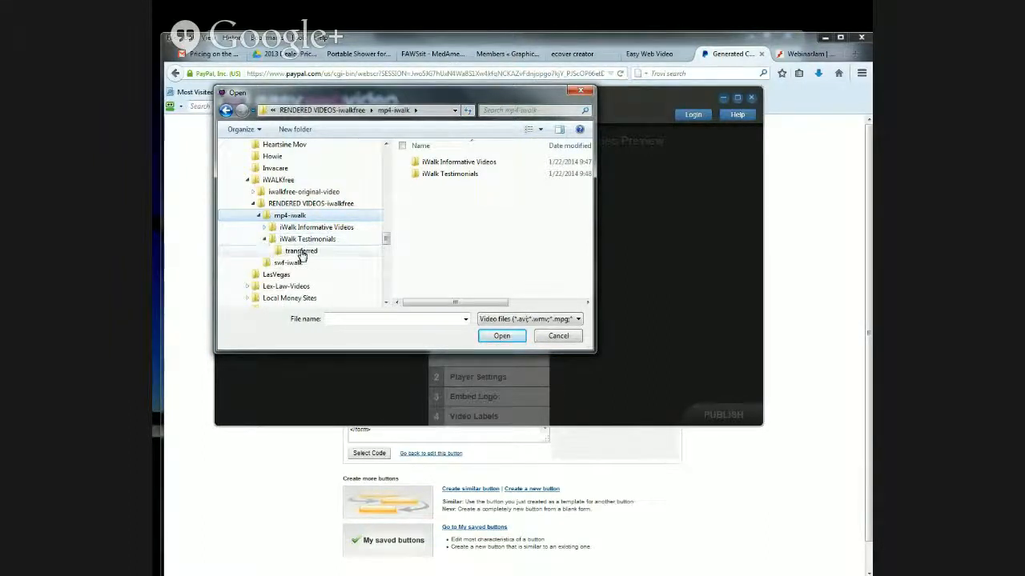
{"action": "left_click", "coordinate": [301, 252]}
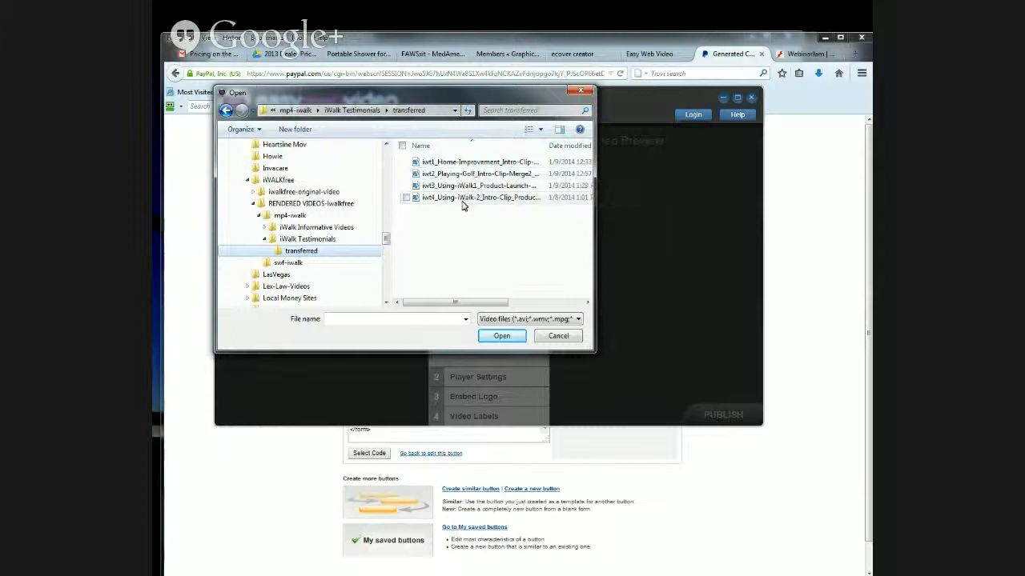
{"action": "left_click", "coordinate": [464, 163]}
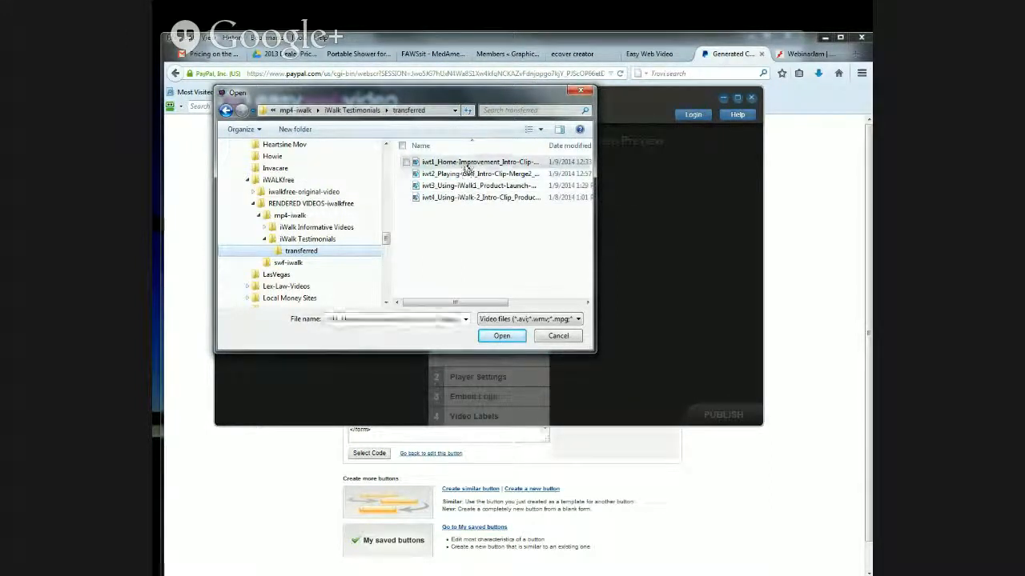
{"action": "left_click", "coordinate": [501, 337]}
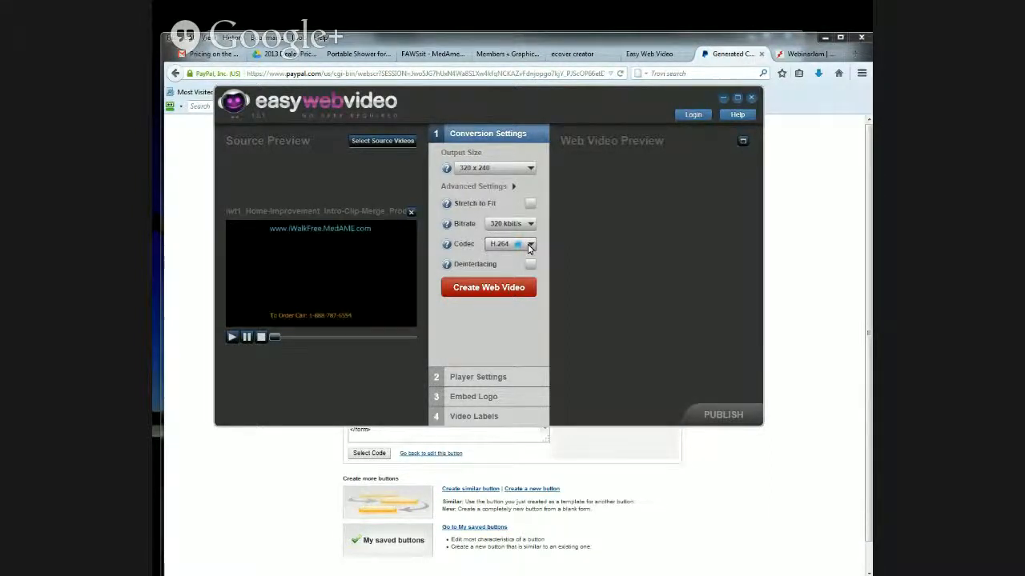
- Choose the H.264 codec and an output size of 576 x 432, and start creating the web video
{"action": "left_click", "coordinate": [528, 245]}
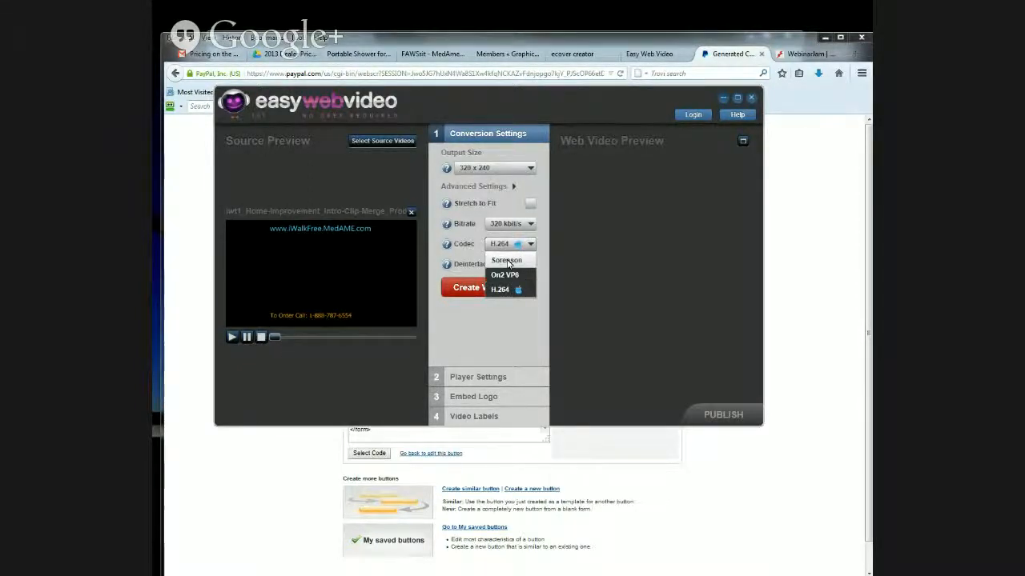
{"action": "left_click", "coordinate": [499, 290]}
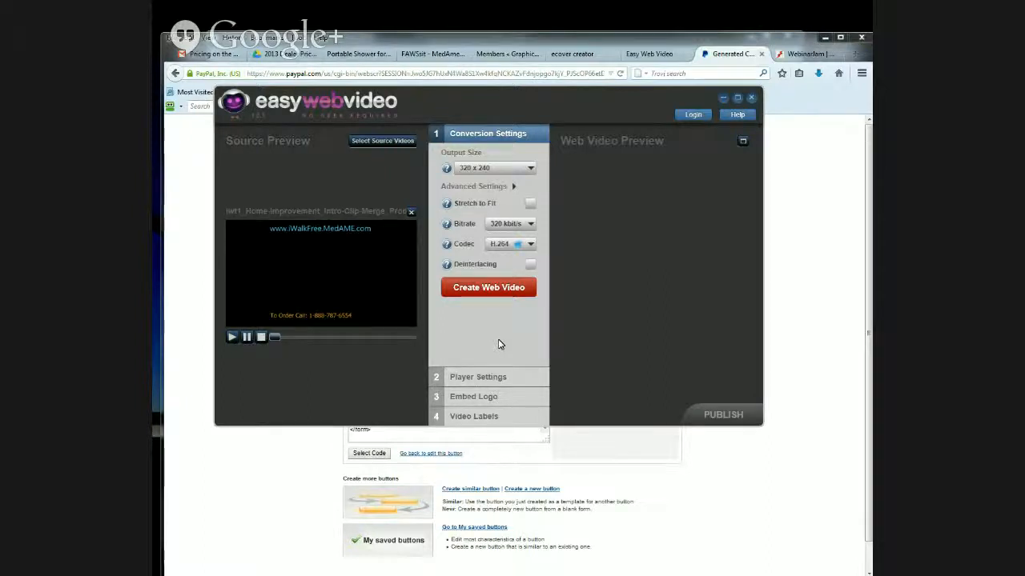
{"action": "left_click", "coordinate": [502, 169]}
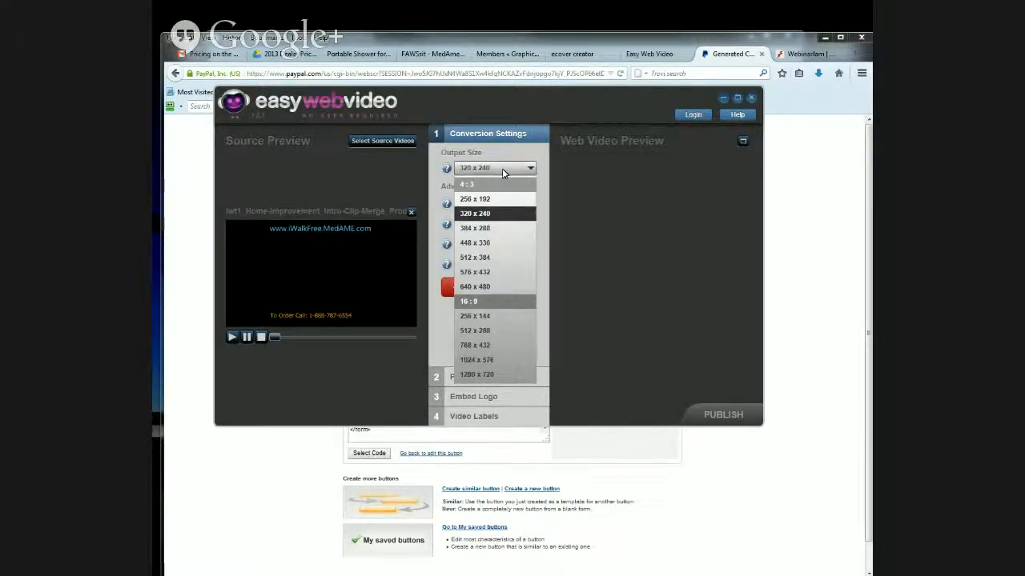
{"action": "left_click", "coordinate": [475, 273]}
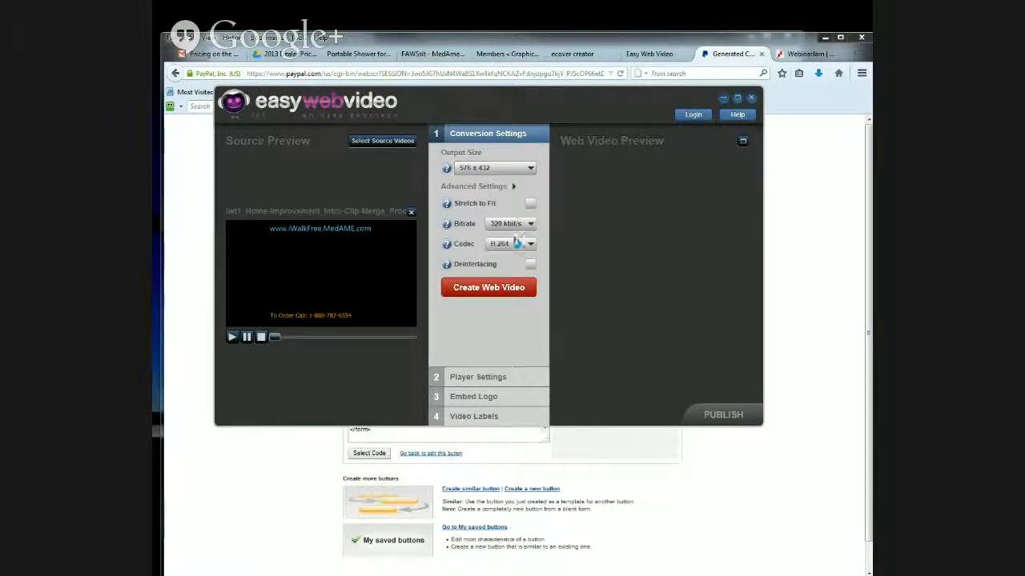
{"action": "left_click", "coordinate": [480, 288]}
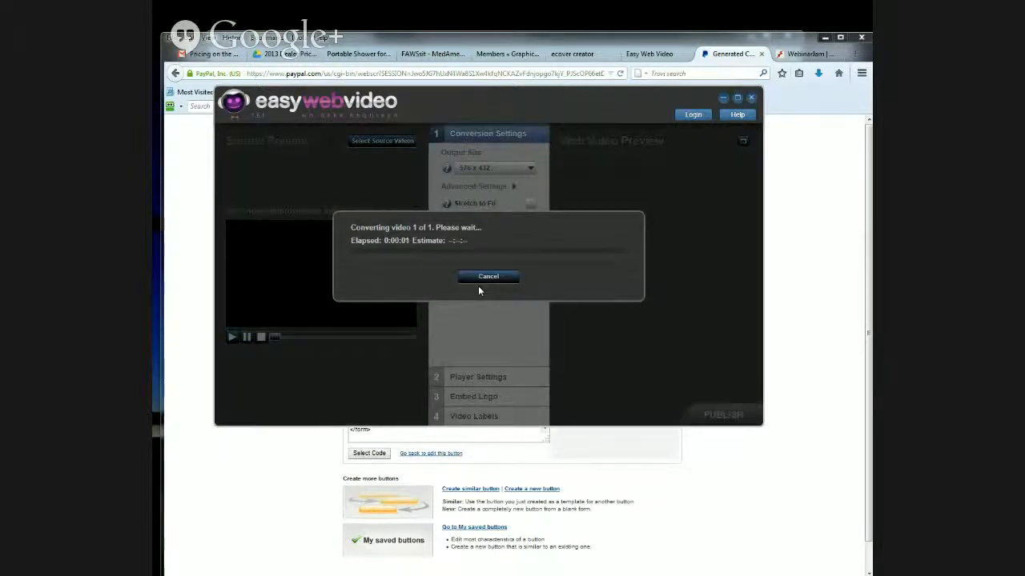
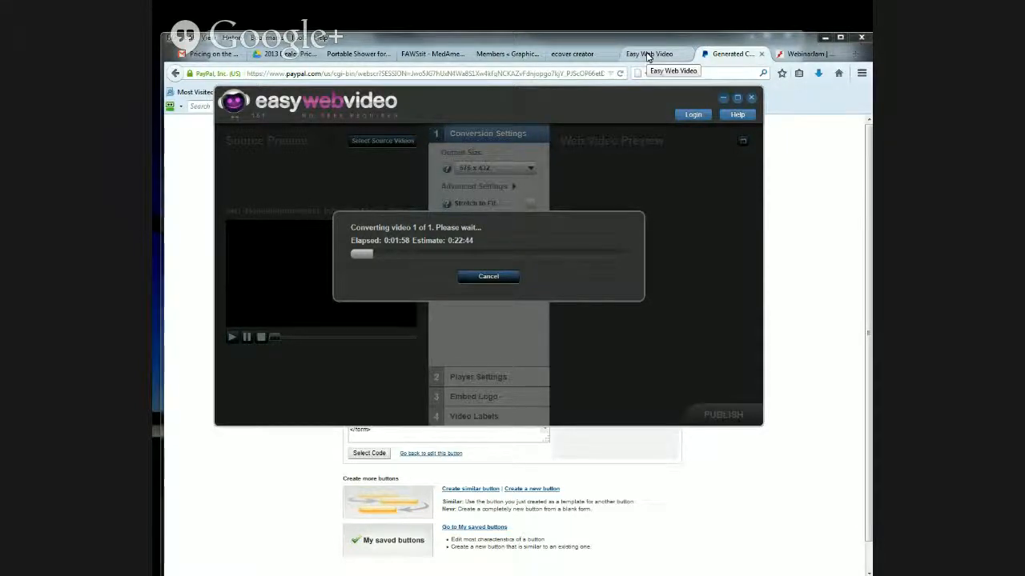
- Switch to the Easy Web Video member site, log in with the prefilled account, and open the Bellavita-Automatic-Bath-Lift-Chair video's page
{"action": "left_click", "coordinate": [647, 54]}
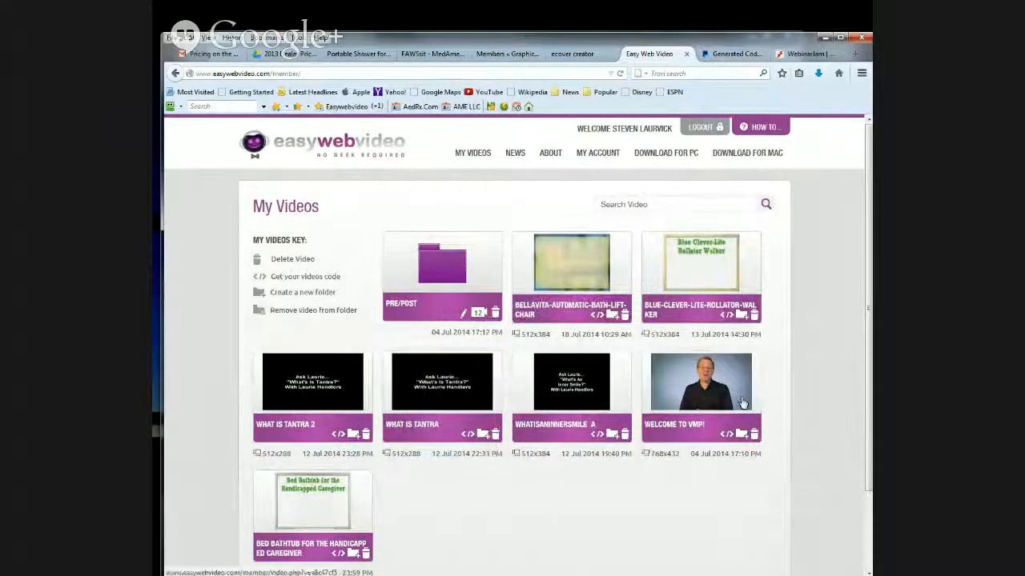
{"action": "left_click", "coordinate": [561, 274]}
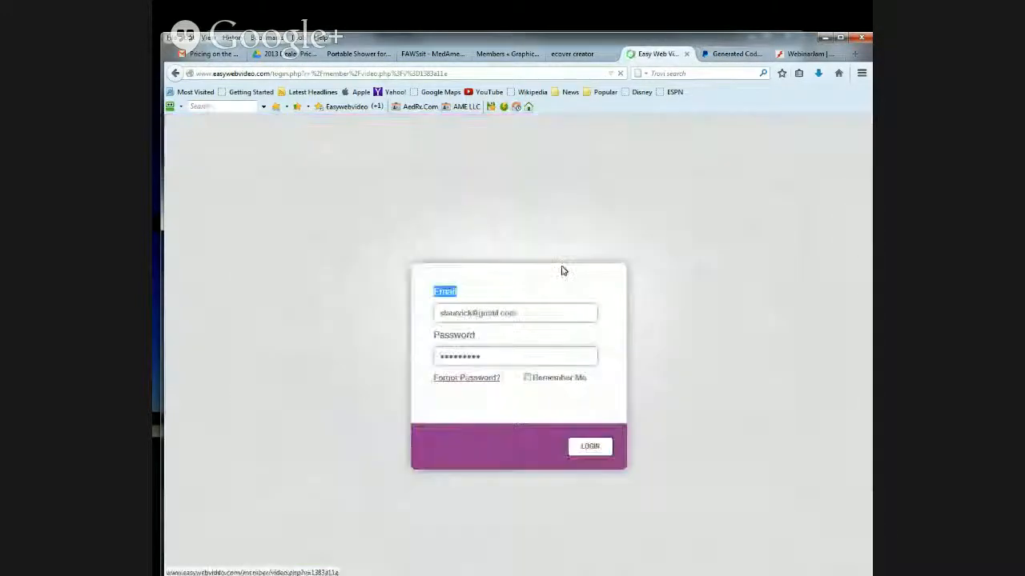
{"action": "left_click", "coordinate": [595, 451]}
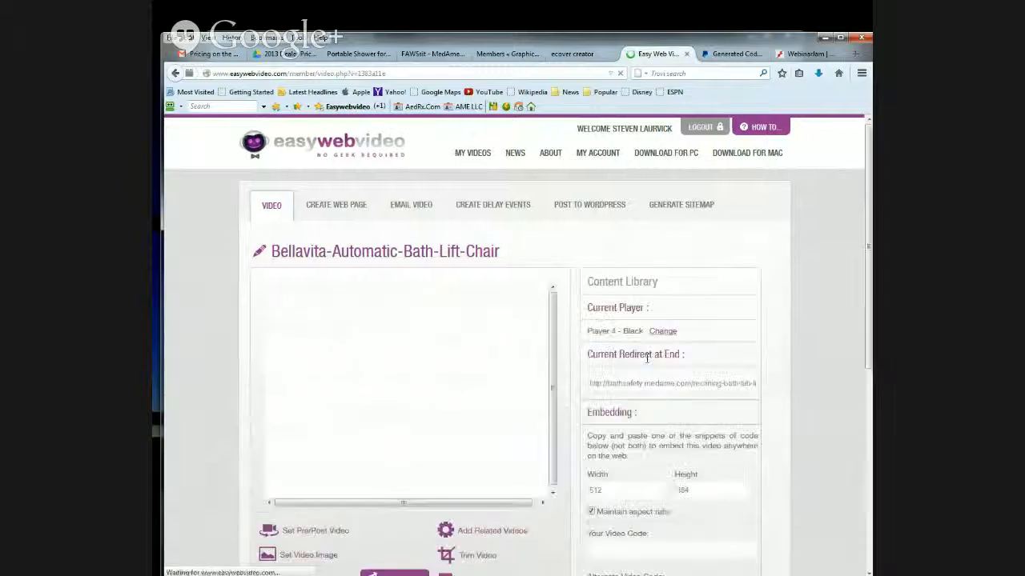
{"action": "scroll", "coordinate": [807, 374], "scroll_direction": "down", "scroll_amount": 3}
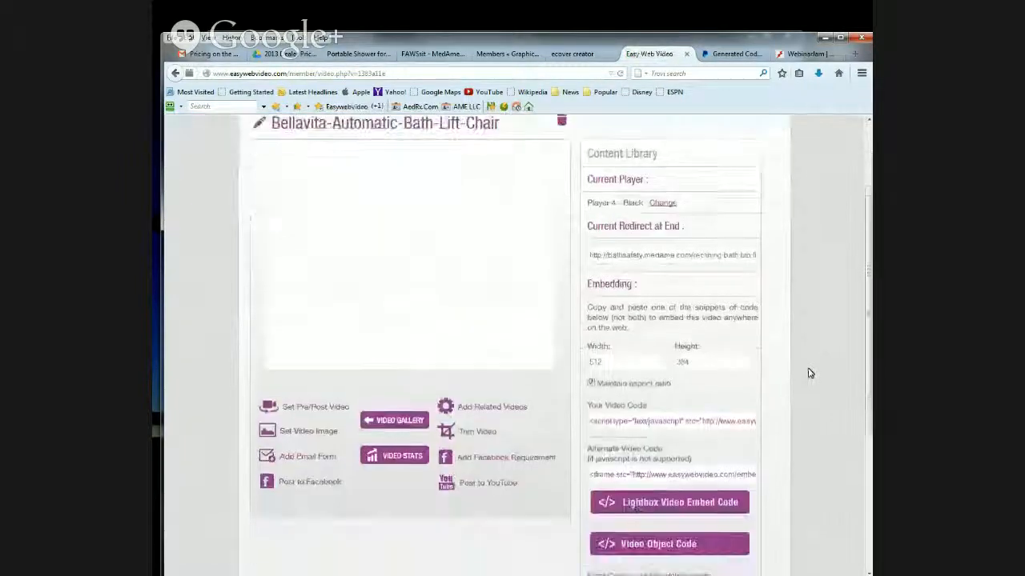
{"action": "scroll", "coordinate": [808, 373], "scroll_direction": "up", "scroll_amount": 3}
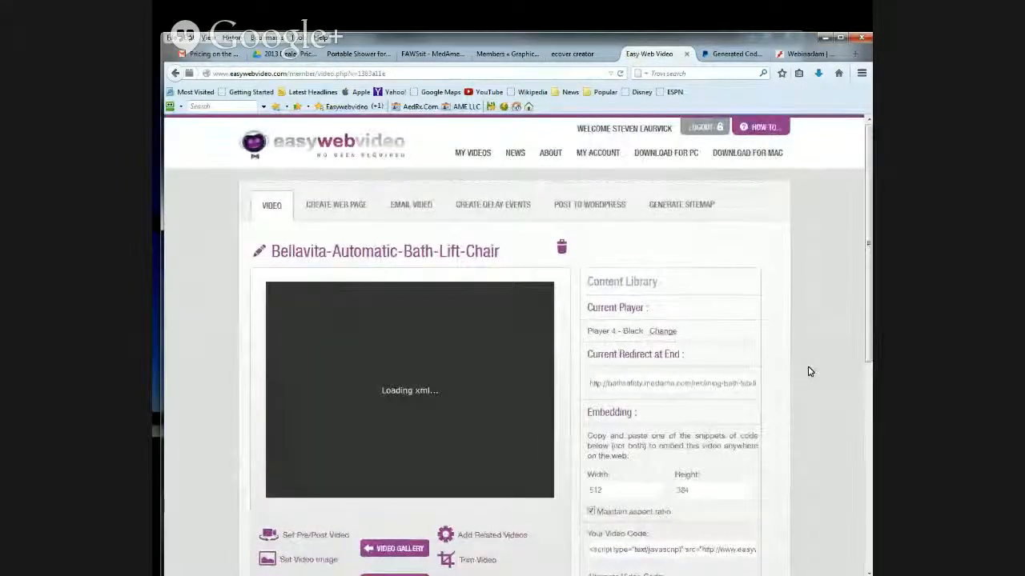
{"action": "scroll", "coordinate": [808, 371], "scroll_direction": "down", "scroll_amount": 2}
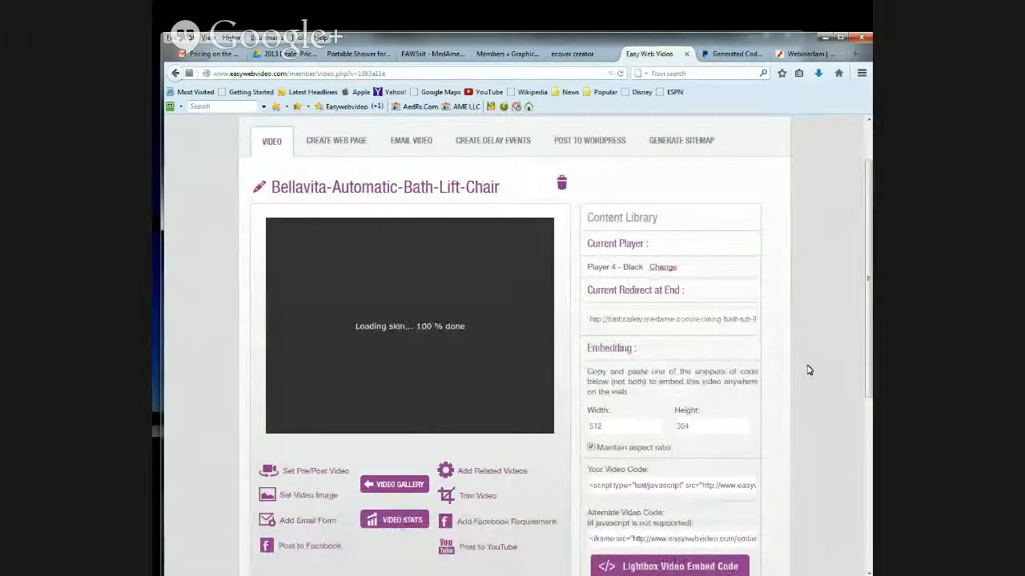
{"action": "scroll", "coordinate": [809, 370], "scroll_direction": "down", "scroll_amount": 1}
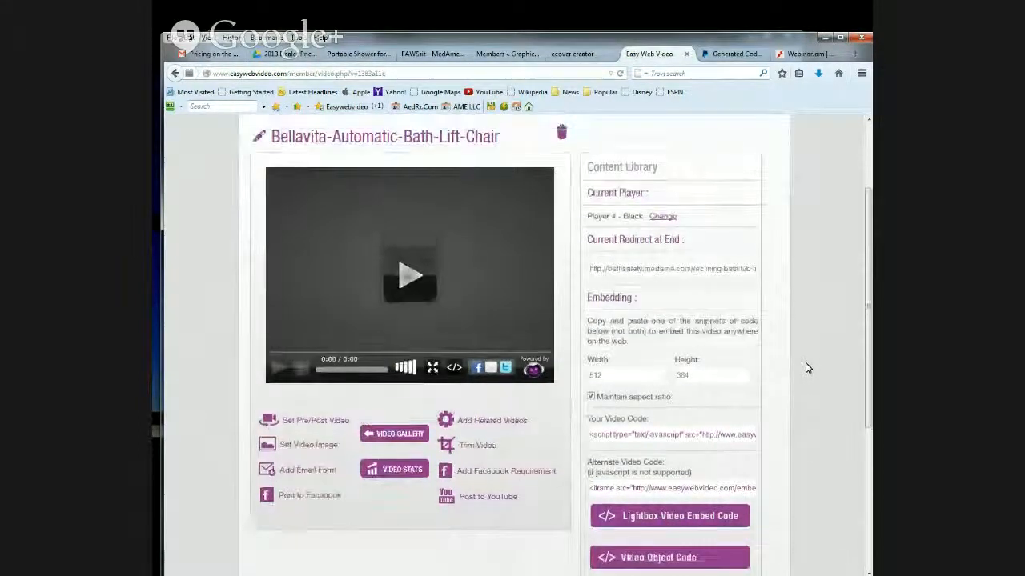
{"action": "scroll", "coordinate": [806, 368], "scroll_direction": "up", "scroll_amount": 2}
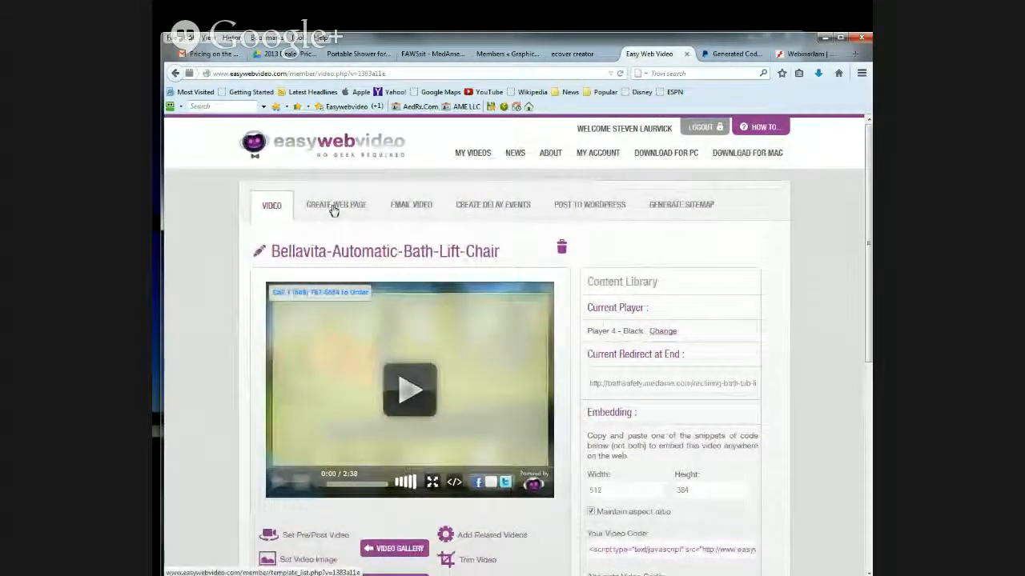
- Preview the Squeeze Page - 5 Colors and Laptop web page templates for the Bellavita video
{"action": "left_click", "coordinate": [333, 207]}
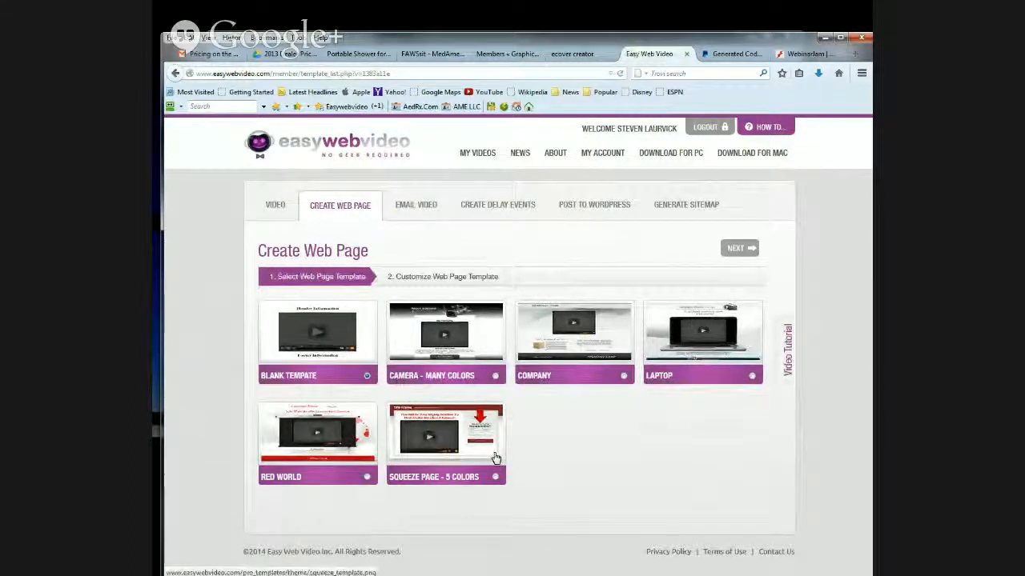
{"action": "left_click", "coordinate": [429, 434]}
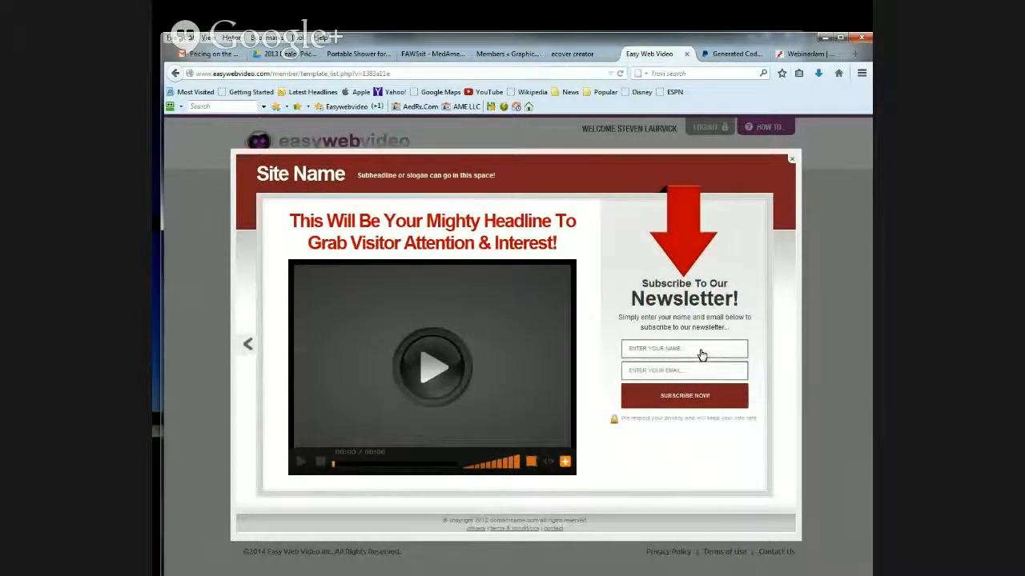
{"action": "left_click", "coordinate": [791, 160]}
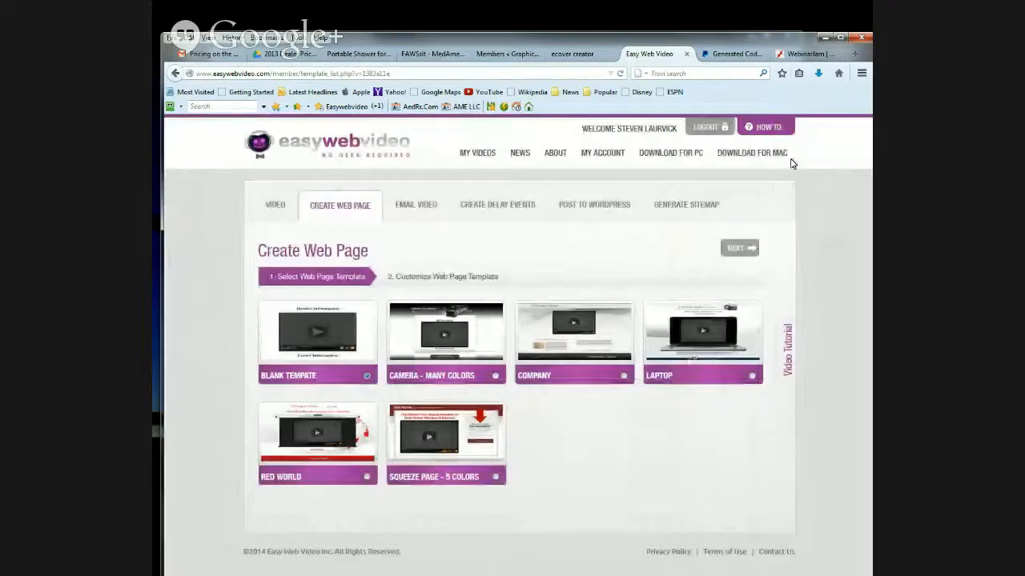
{"action": "left_click", "coordinate": [694, 337]}
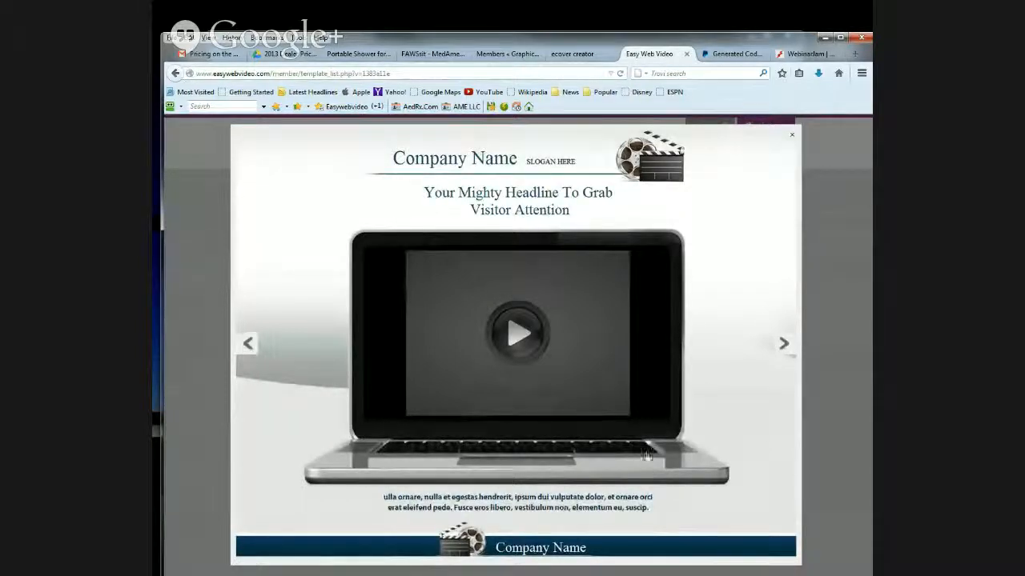
{"action": "left_click", "coordinate": [545, 173]}
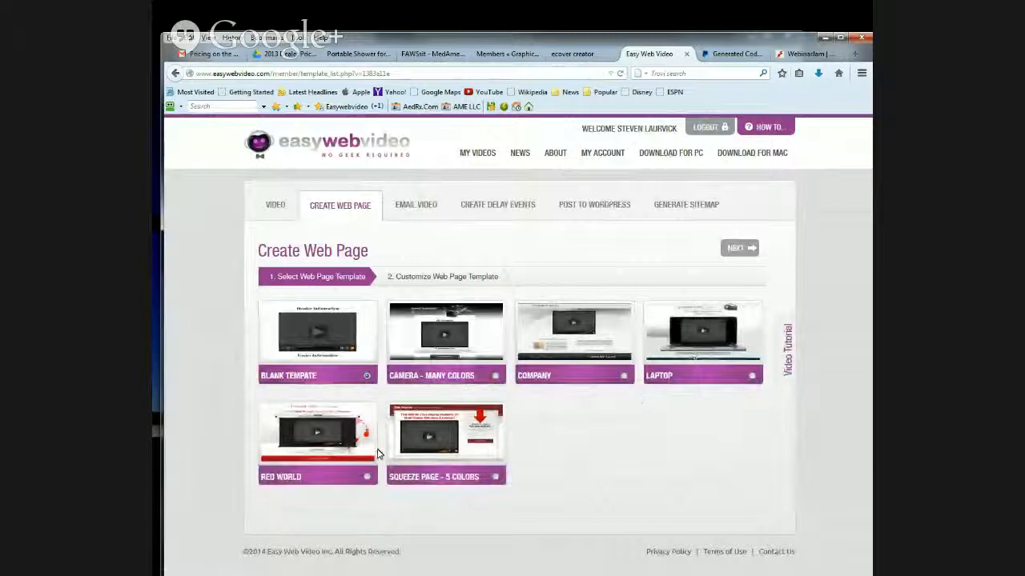
- Return to the Bellavita video's details and copy its Web Page URL
{"action": "left_click", "coordinate": [275, 207]}
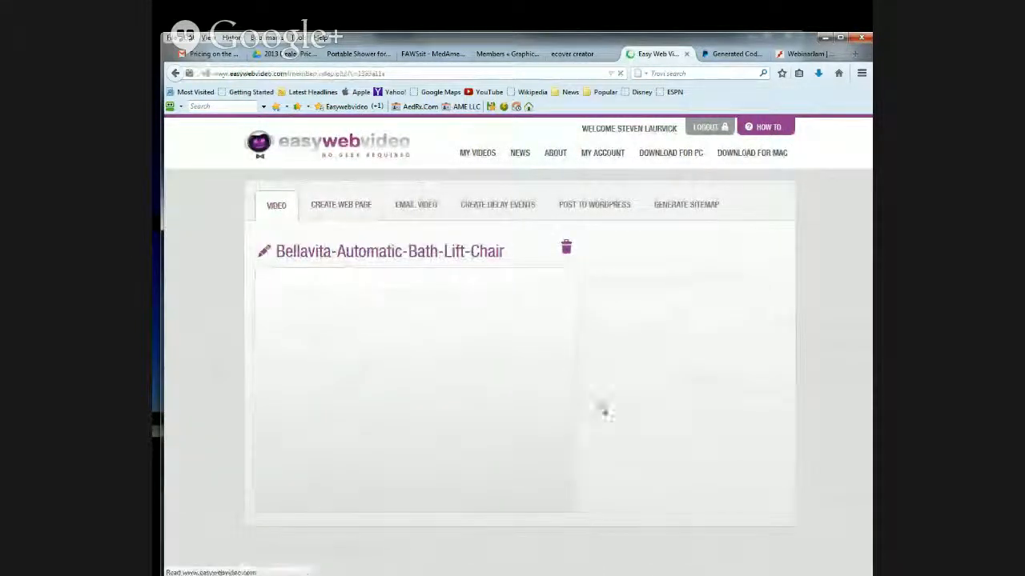
{"action": "scroll", "coordinate": [640, 423], "scroll_direction": "down", "scroll_amount": 3}
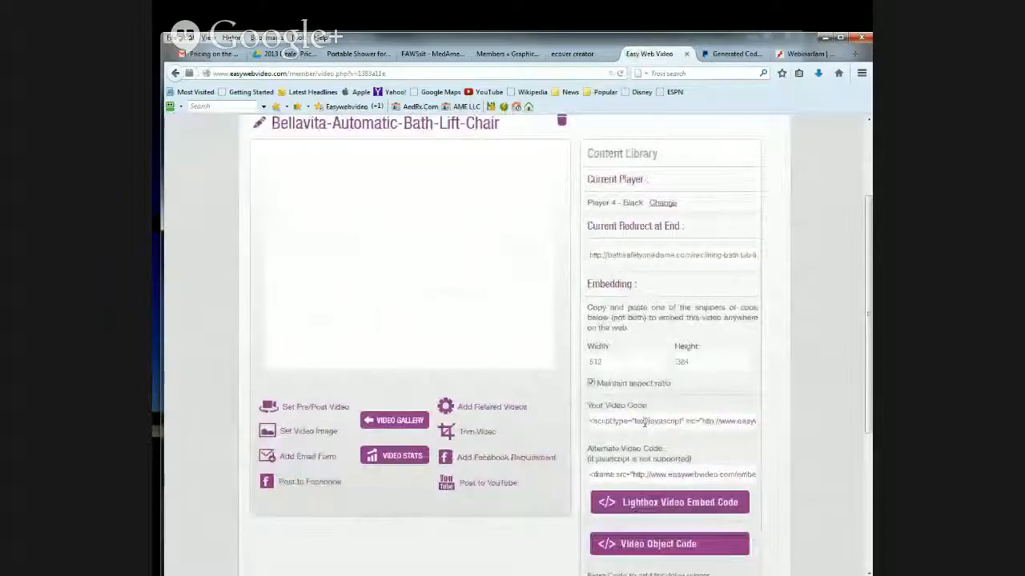
{"action": "scroll", "coordinate": [644, 422], "scroll_direction": "down", "scroll_amount": 3}
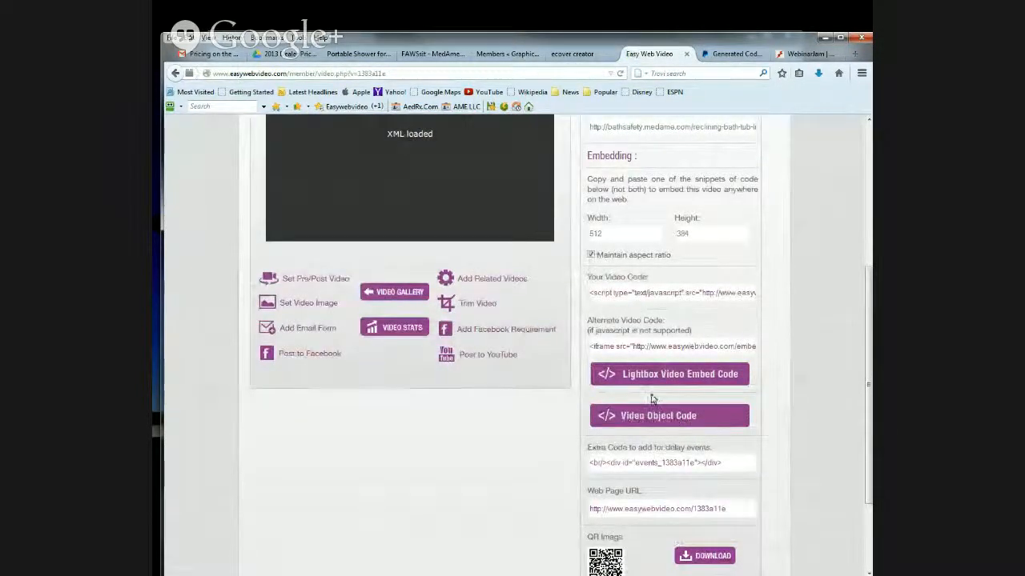
{"action": "scroll", "coordinate": [652, 397], "scroll_direction": "down", "scroll_amount": 2}
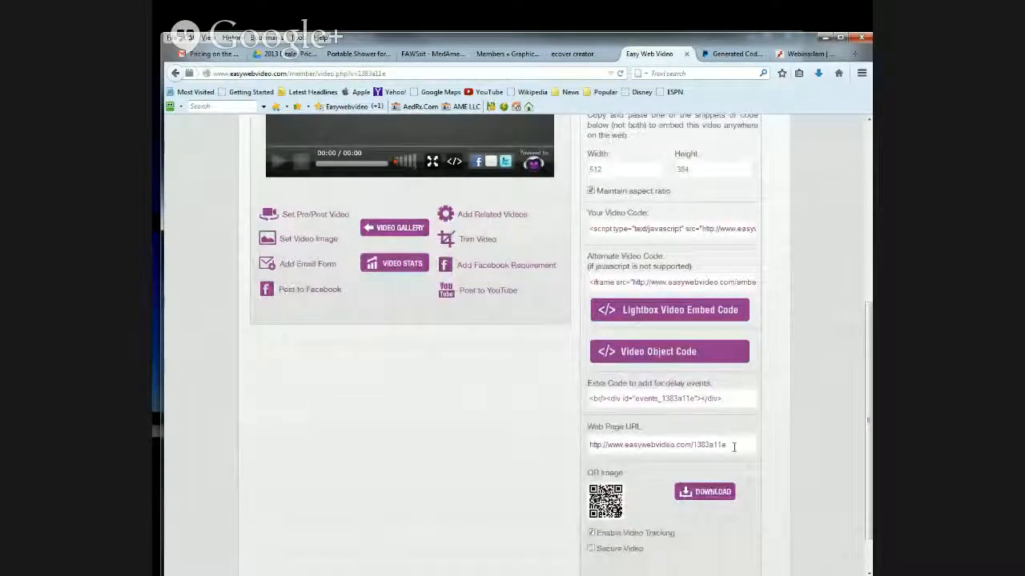
{"action": "left_click", "coordinate": [734, 445]}
{"action": "right_click", "coordinate": [623, 449]}
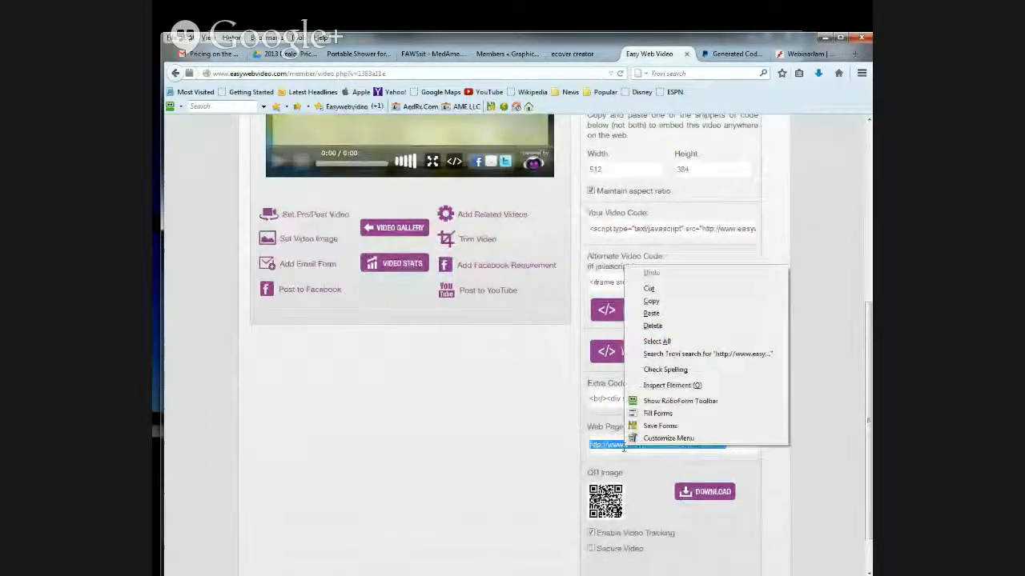
{"action": "left_click", "coordinate": [650, 306]}
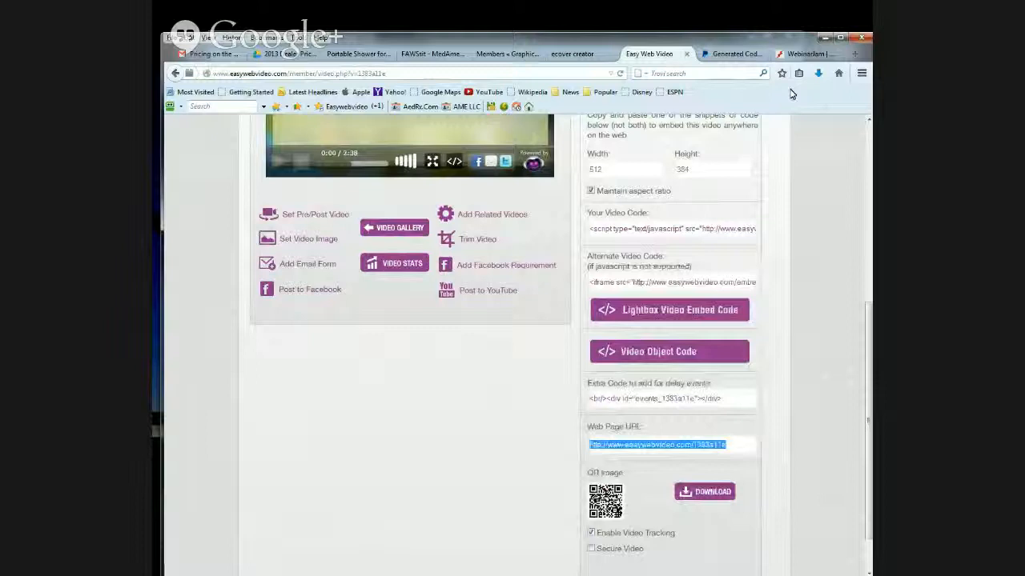
- Open the copied web page URL in a new tab and follow the video's call-to-order link to the product page
{"action": "left_click", "coordinate": [854, 54]}
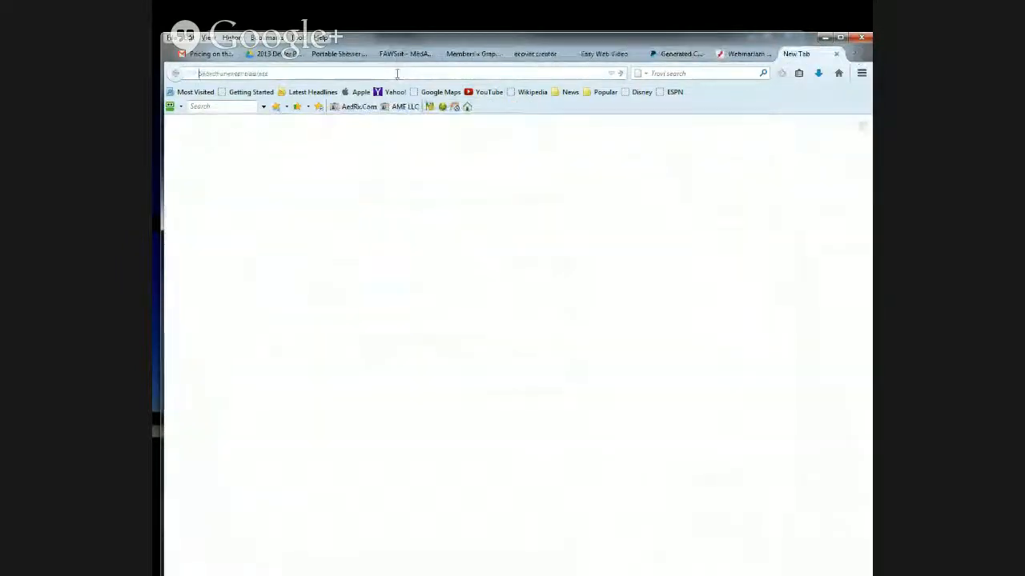
{"action": "right_click", "coordinate": [397, 74]}
{"action": "left_click", "coordinate": [424, 133]}
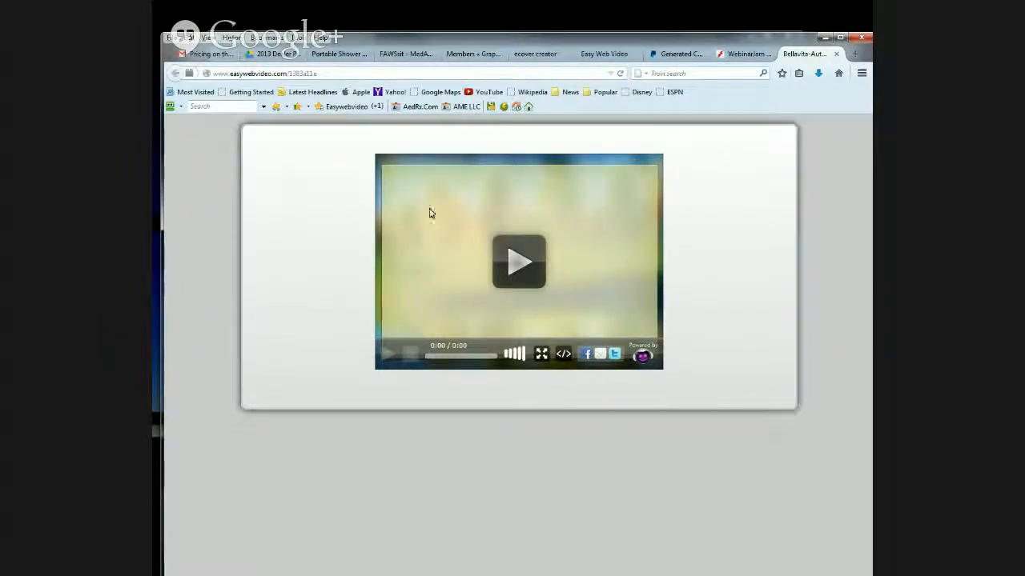
{"action": "left_click", "coordinate": [518, 267]}
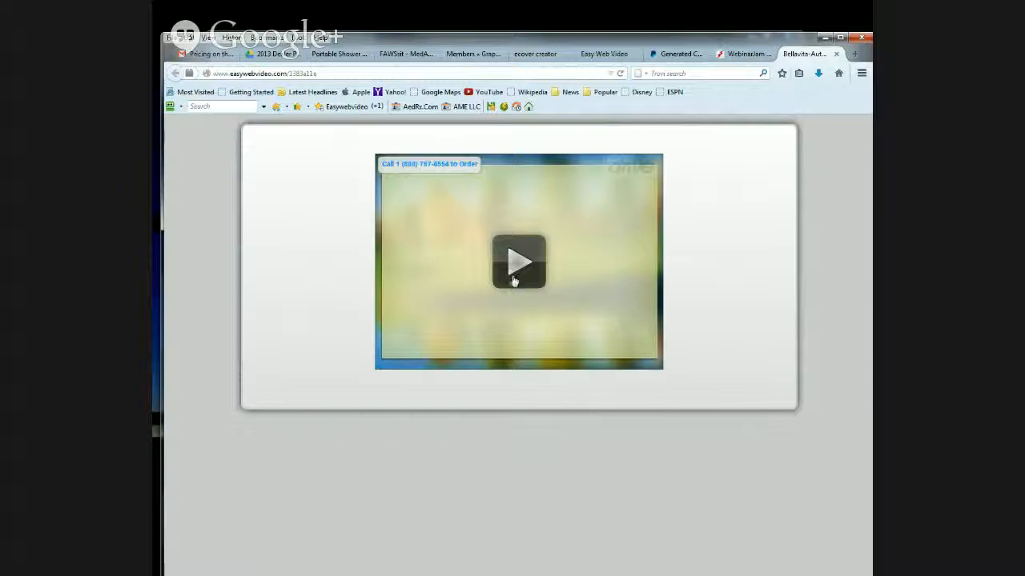
{"action": "left_click", "coordinate": [409, 166]}
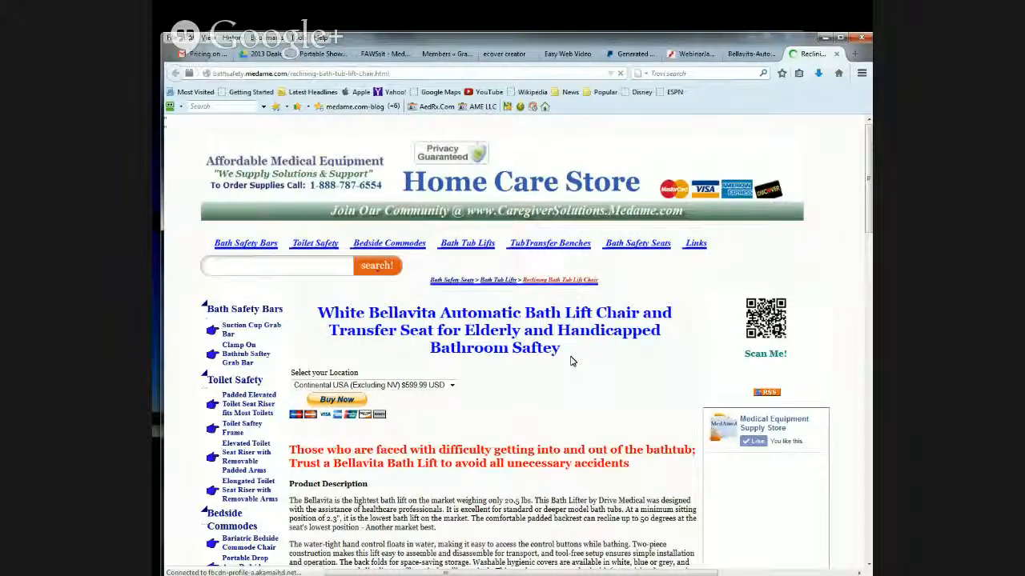
{"action": "scroll", "coordinate": [570, 361], "scroll_direction": "down", "scroll_amount": 1}
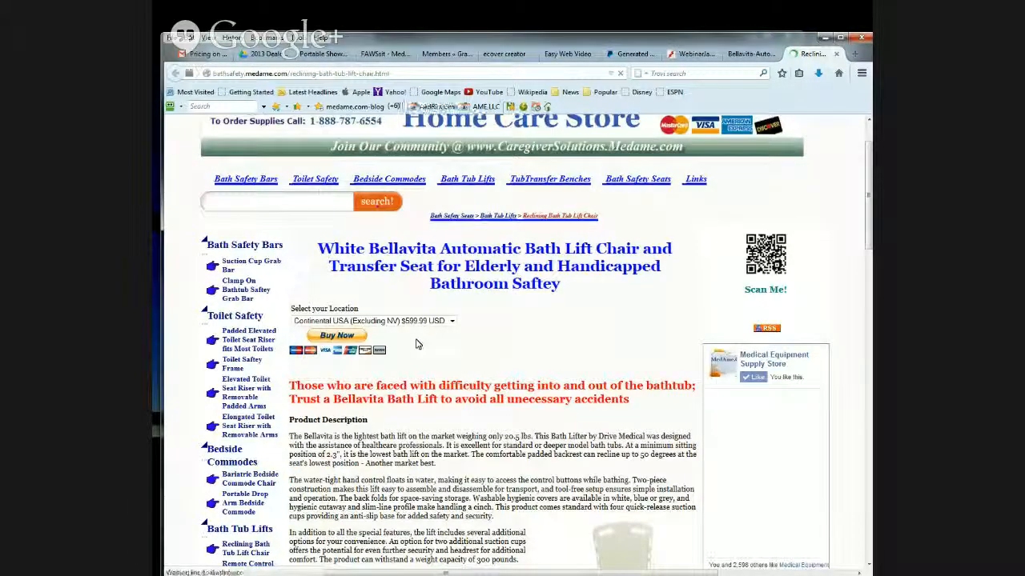
- Play the Bellavita video on its web page and follow its Buy Now offer to the PayPal checkout
{"action": "left_click", "coordinate": [751, 55]}
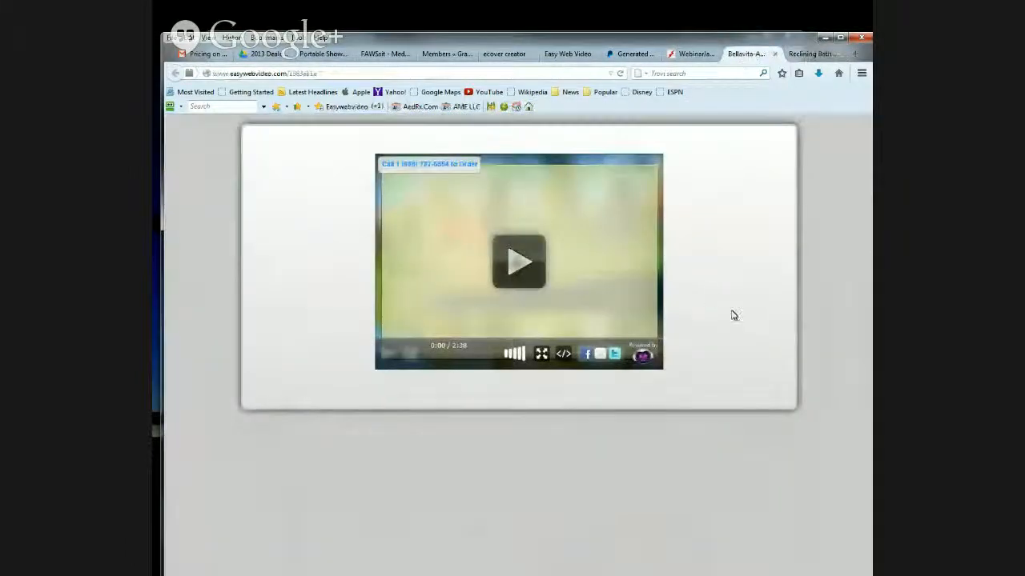
{"action": "left_click", "coordinate": [518, 268]}
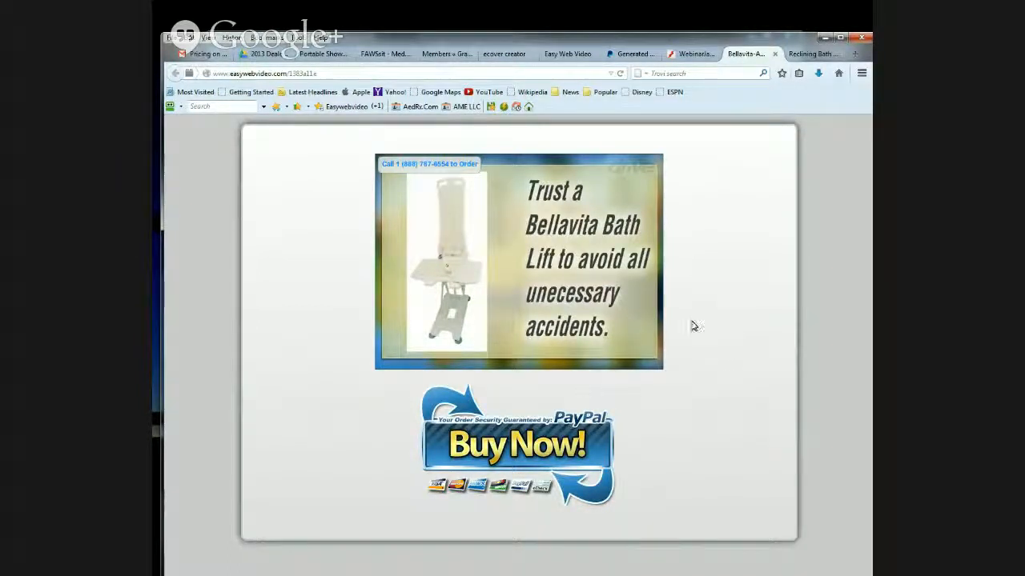
{"action": "left_click", "coordinate": [516, 451]}
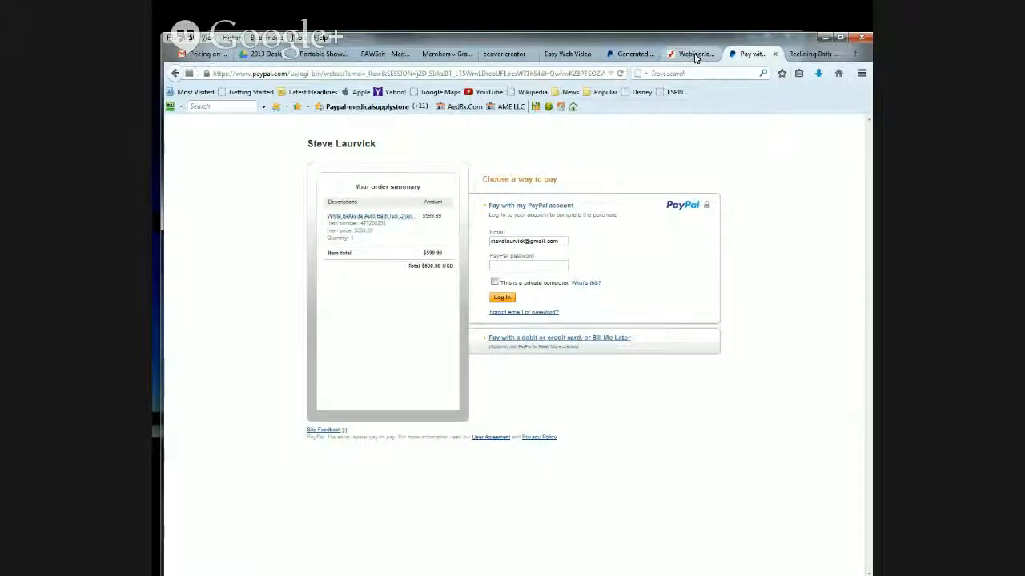
- Review the reclining bath tub lift chair product page and check the conversion progress in the Easy Web Video desktop program
{"action": "left_click", "coordinate": [821, 57]}
{"action": "scroll", "coordinate": [465, 253], "scroll_direction": "down", "scroll_amount": 3}
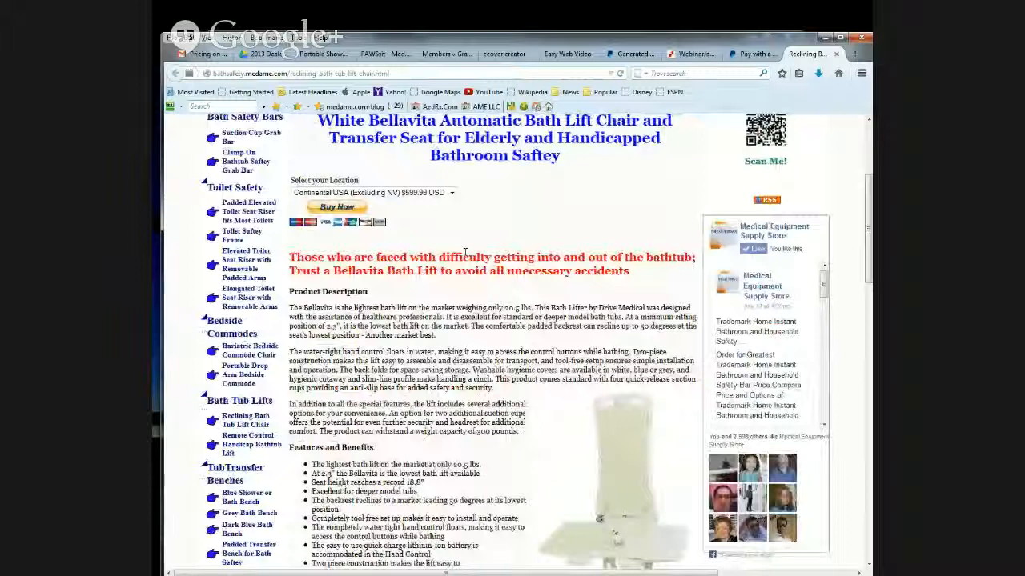
{"action": "left_click", "coordinate": [320, 574]}
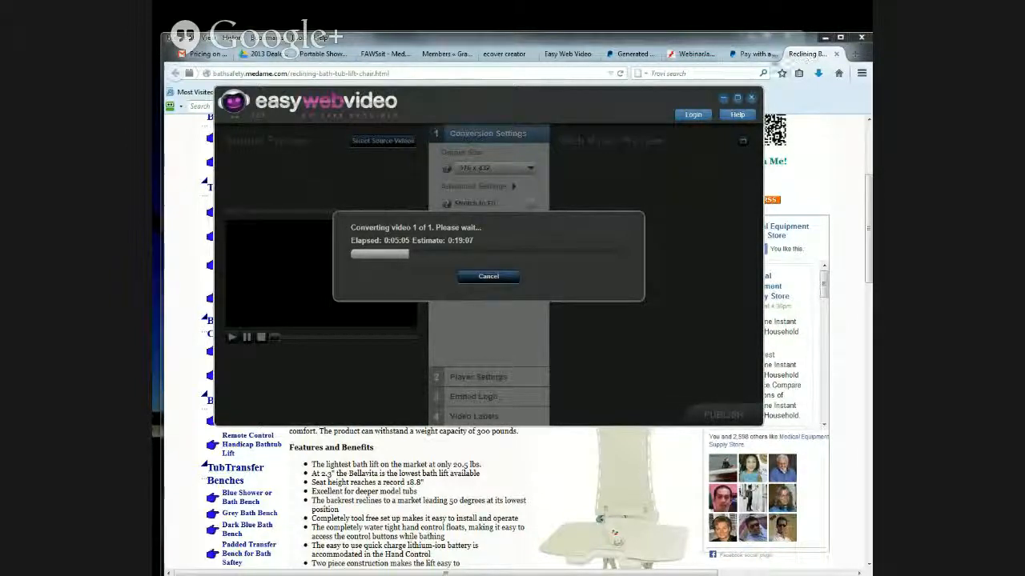
- Return to the Bellavita video's page on the member site and examine its embedding, Facebook and YouTube posting options
{"action": "left_click", "coordinate": [566, 53]}
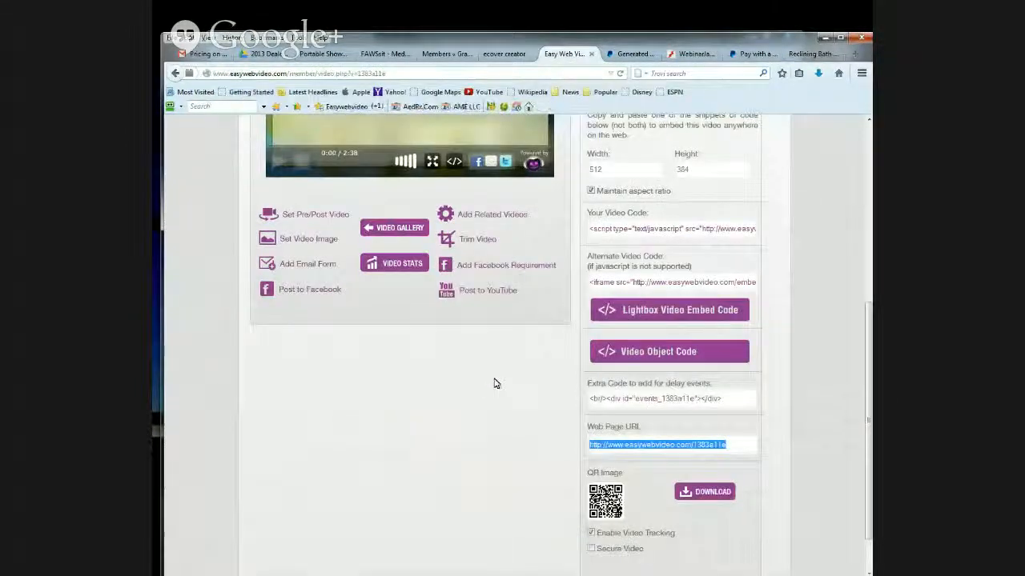
{"action": "scroll", "coordinate": [494, 383], "scroll_direction": "down", "scroll_amount": 2}
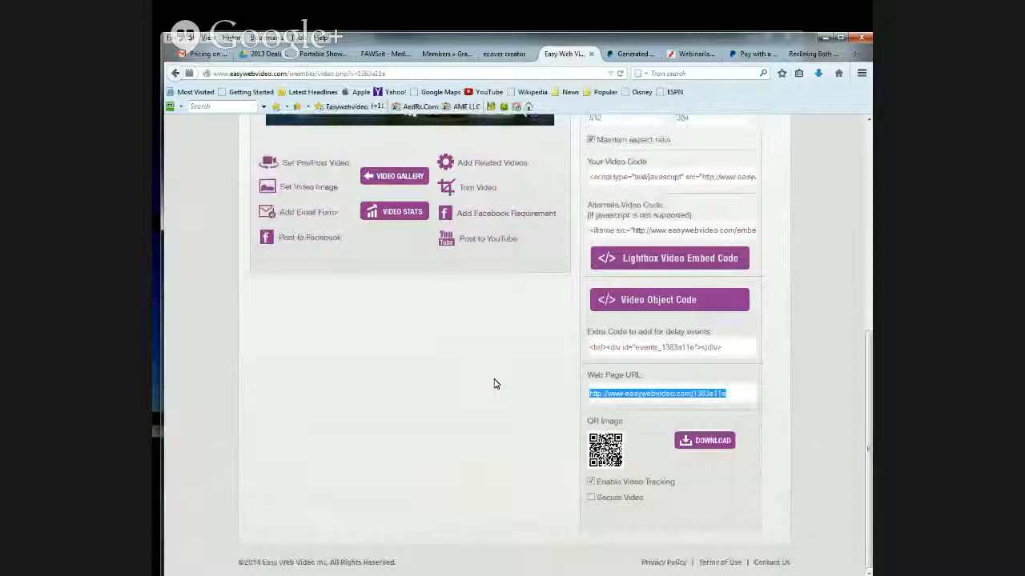
{"action": "scroll", "coordinate": [784, 450], "scroll_direction": "up", "scroll_amount": 10}
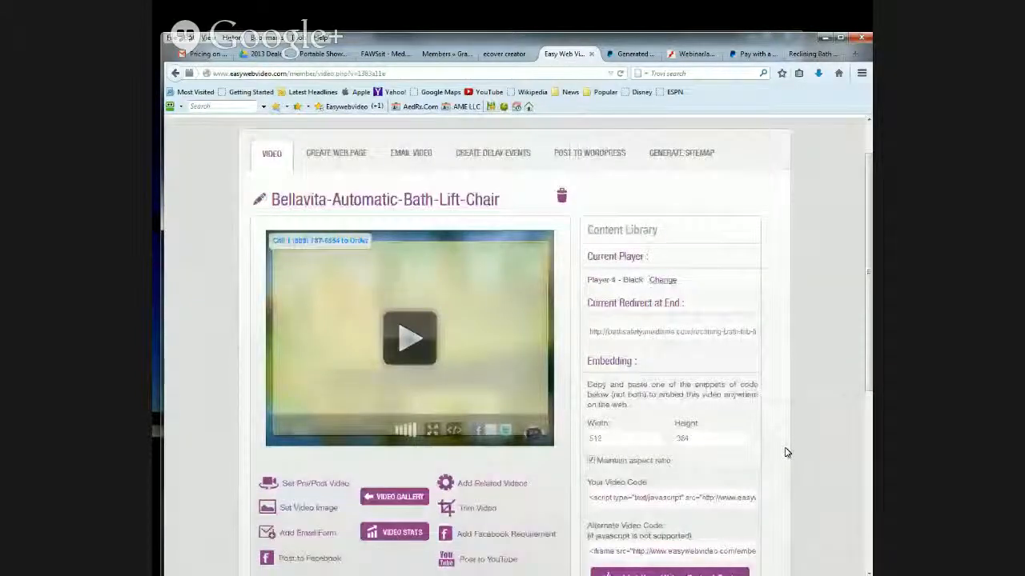
{"action": "scroll", "coordinate": [785, 450], "scroll_direction": "down", "scroll_amount": 2}
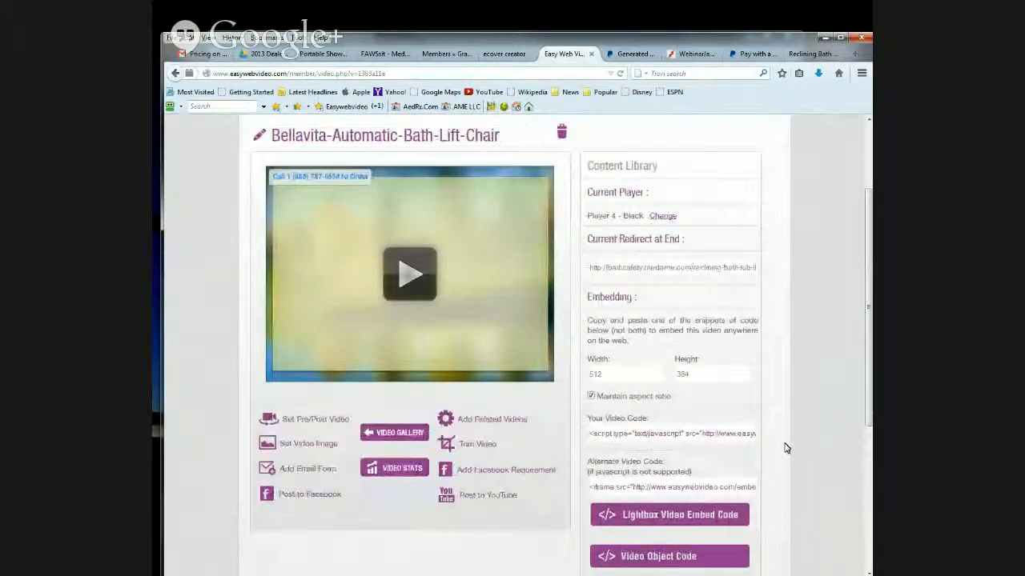
{"action": "scroll", "coordinate": [784, 439], "scroll_direction": "down", "scroll_amount": 4}
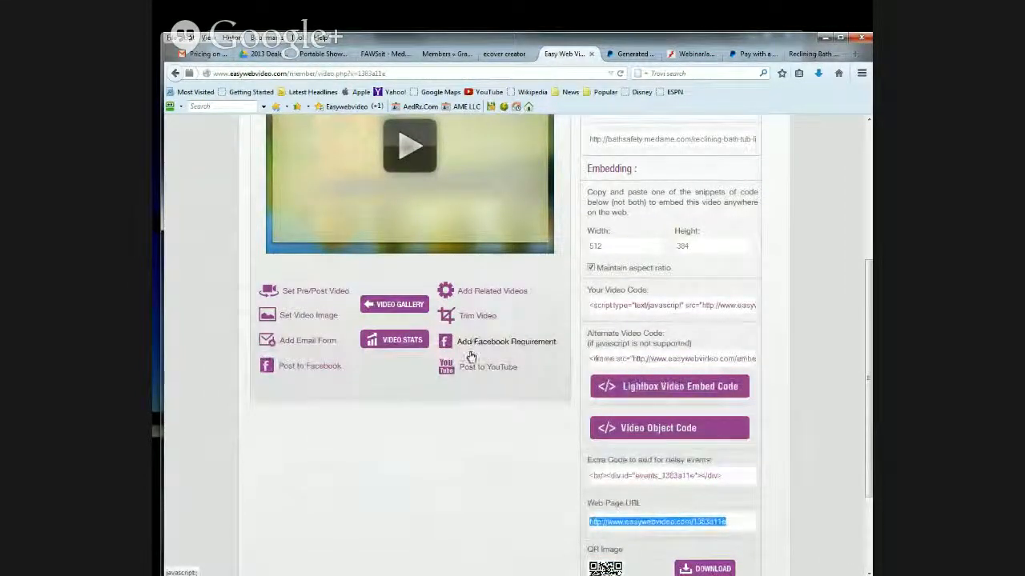
{"action": "scroll", "coordinate": [424, 444], "scroll_direction": "down", "scroll_amount": 1}
{"action": "scroll", "coordinate": [424, 444], "scroll_direction": "down", "scroll_amount": 3}
{"action": "scroll", "coordinate": [432, 439], "scroll_direction": "up", "scroll_amount": 8}
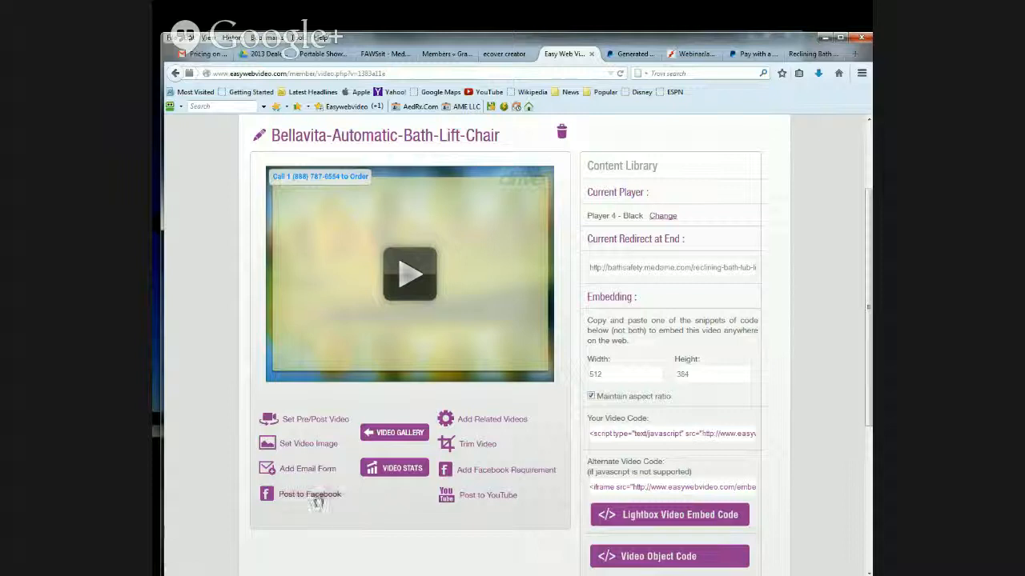
- Open the Bellavita video's Post to YouTube prompt, close the pricing sheet preview in Gmail, and open the YouTube channel's Video Manager
{"action": "left_click", "coordinate": [478, 498]}
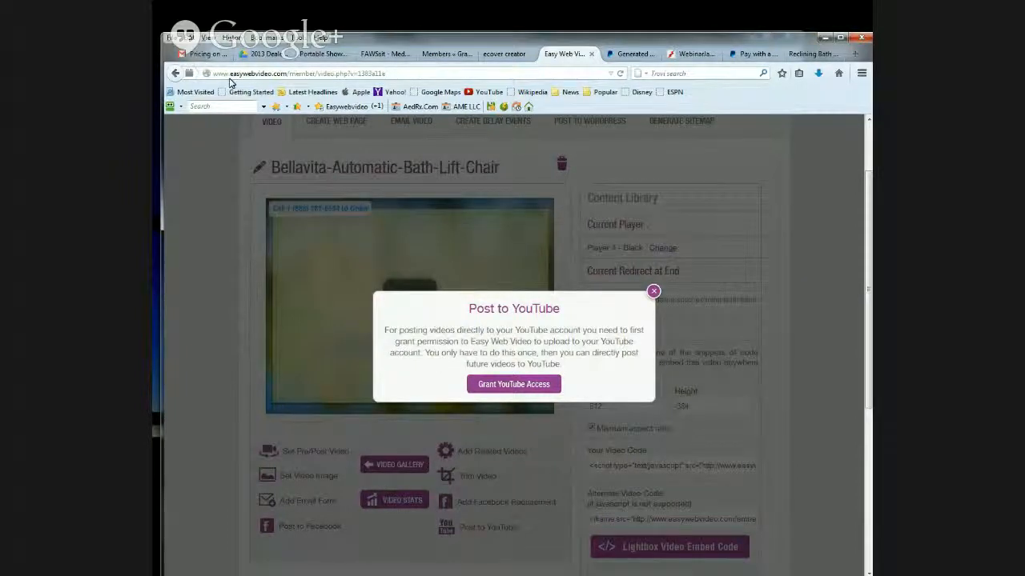
{"action": "left_click", "coordinate": [207, 54]}
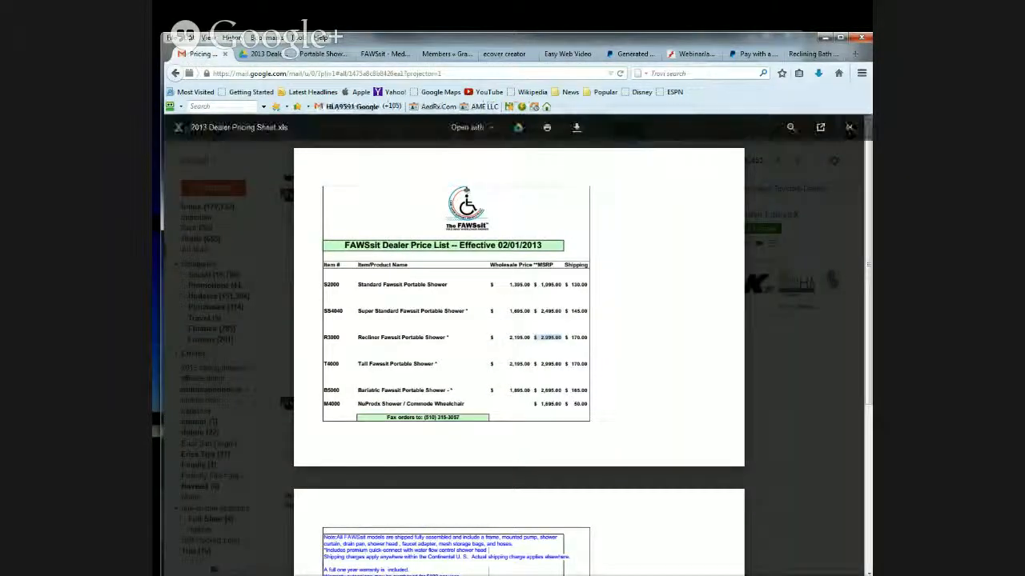
{"action": "left_click", "coordinate": [850, 128]}
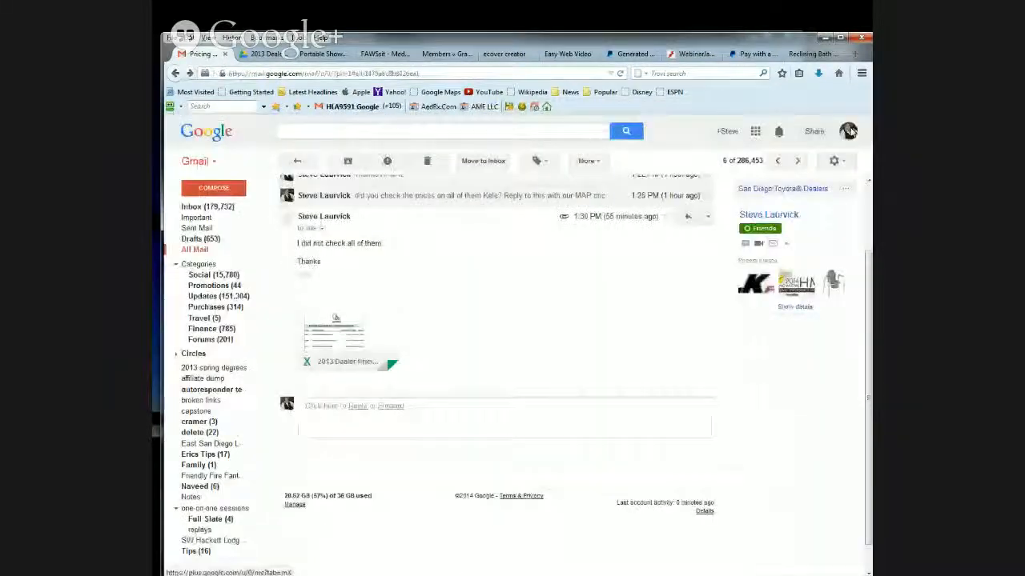
{"action": "left_click", "coordinate": [754, 132]}
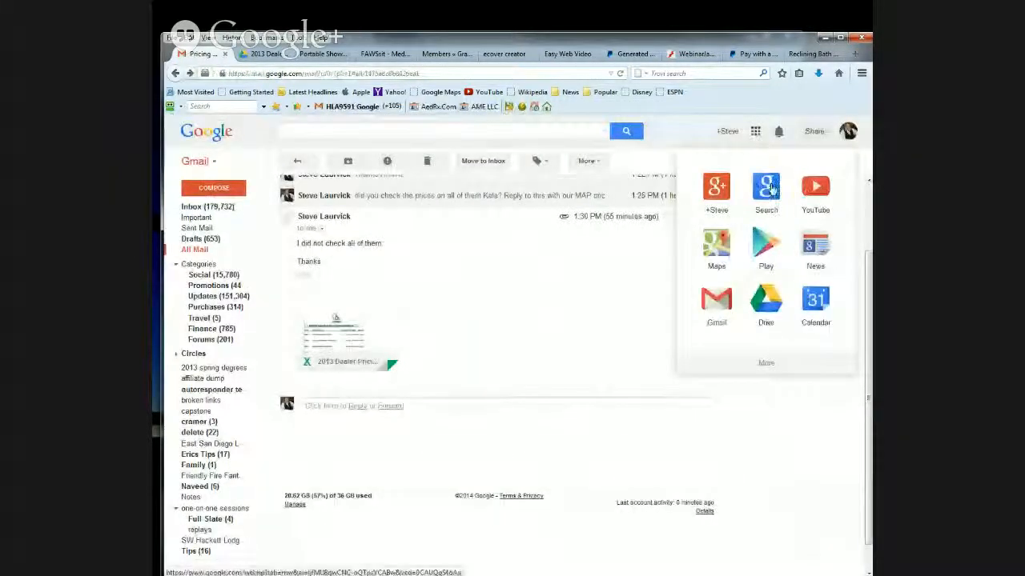
{"action": "left_click", "coordinate": [811, 192]}
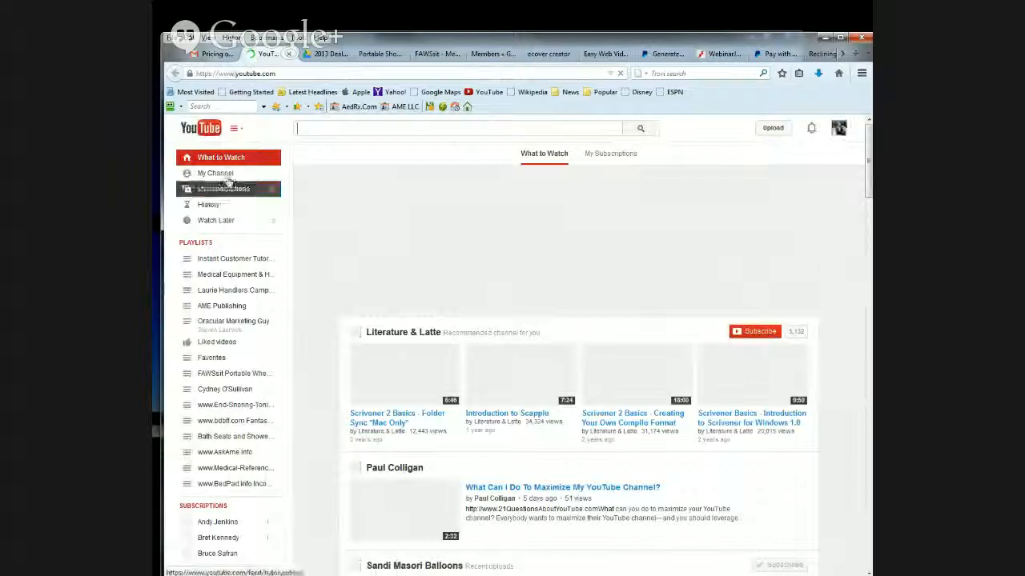
{"action": "left_click", "coordinate": [200, 175]}
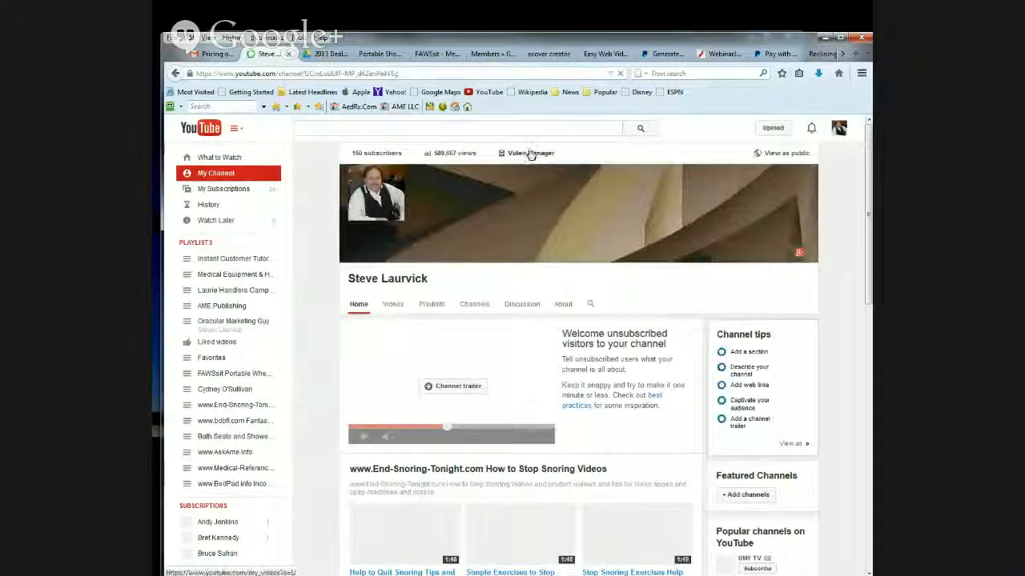
{"action": "left_click", "coordinate": [530, 153]}
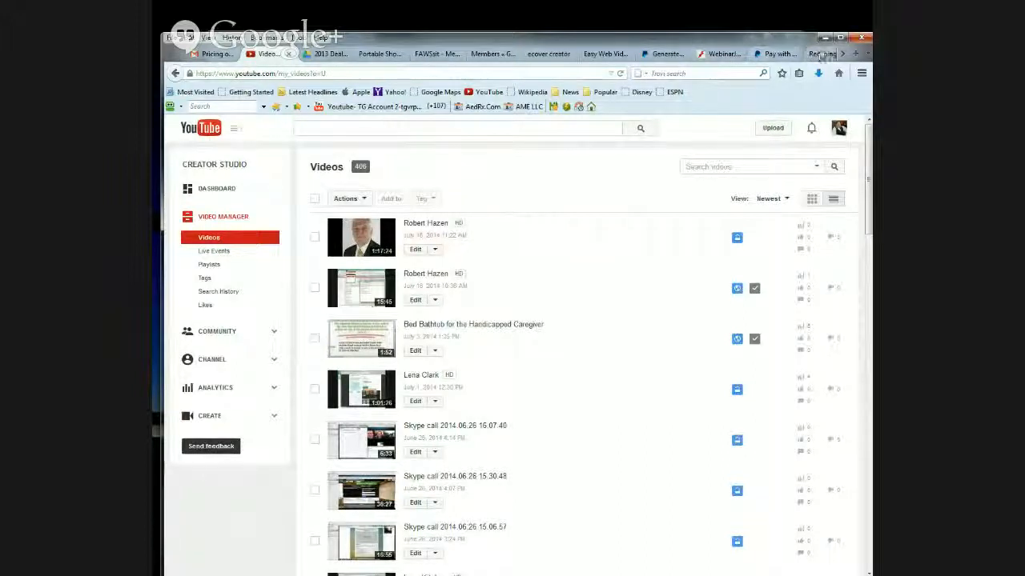
- Grant Easy Web Video access to YouTube through the personal Google account, accepting the request to manage the YouTube account
{"action": "left_click", "coordinate": [600, 55]}
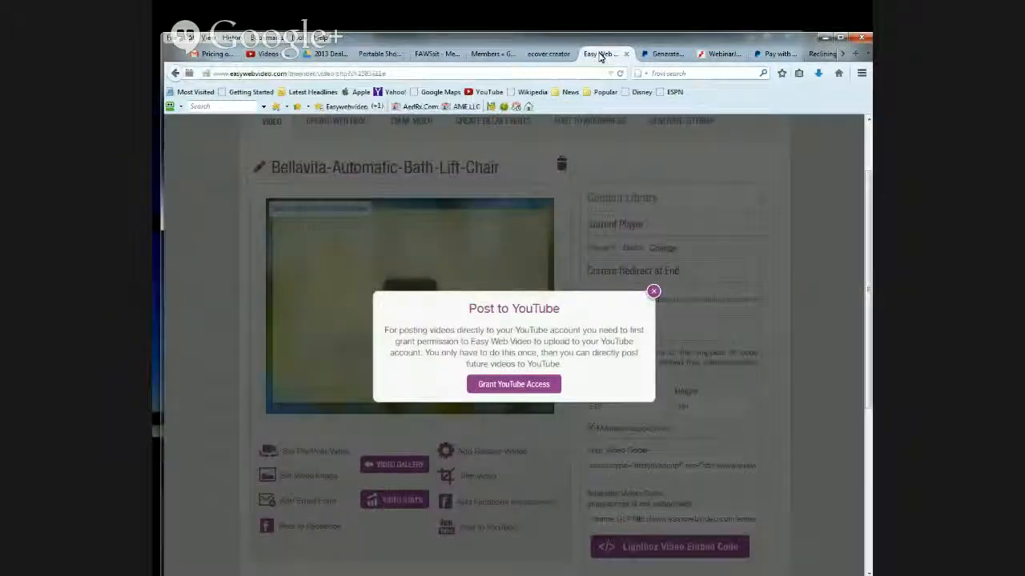
{"action": "left_click", "coordinate": [505, 386]}
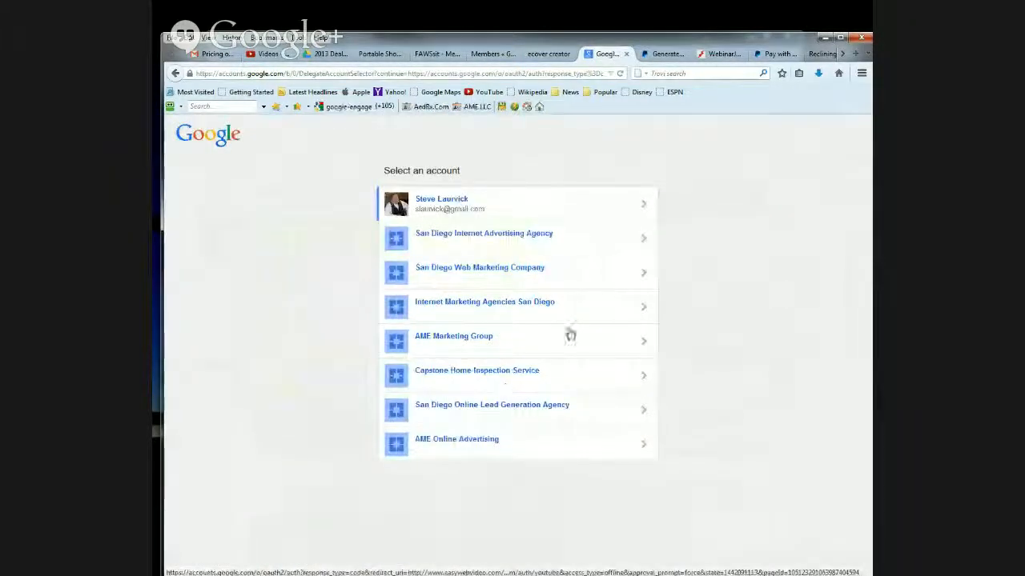
{"action": "left_click", "coordinate": [646, 209]}
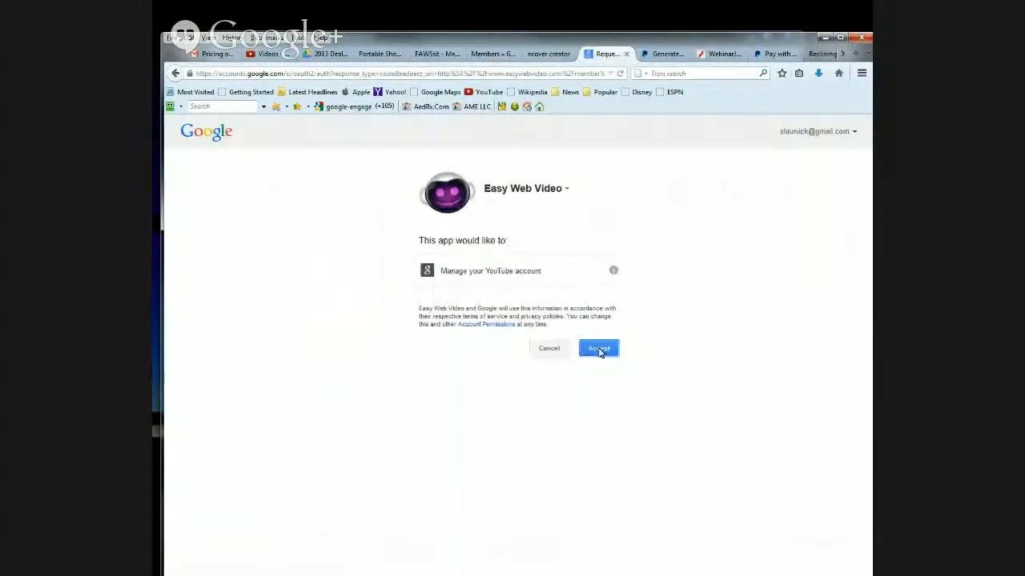
{"action": "left_click", "coordinate": [599, 350]}
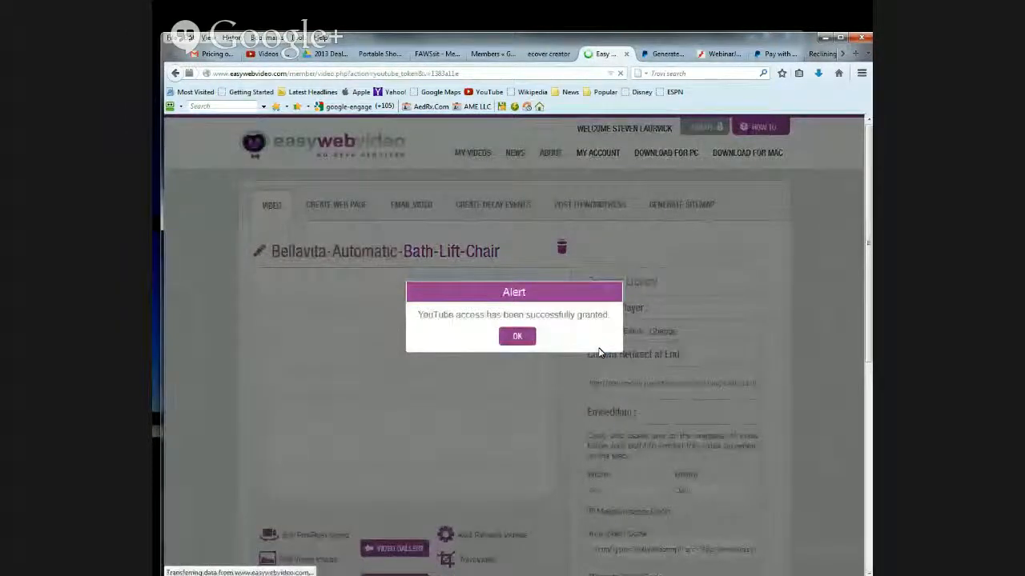
{"action": "left_click", "coordinate": [516, 337]}
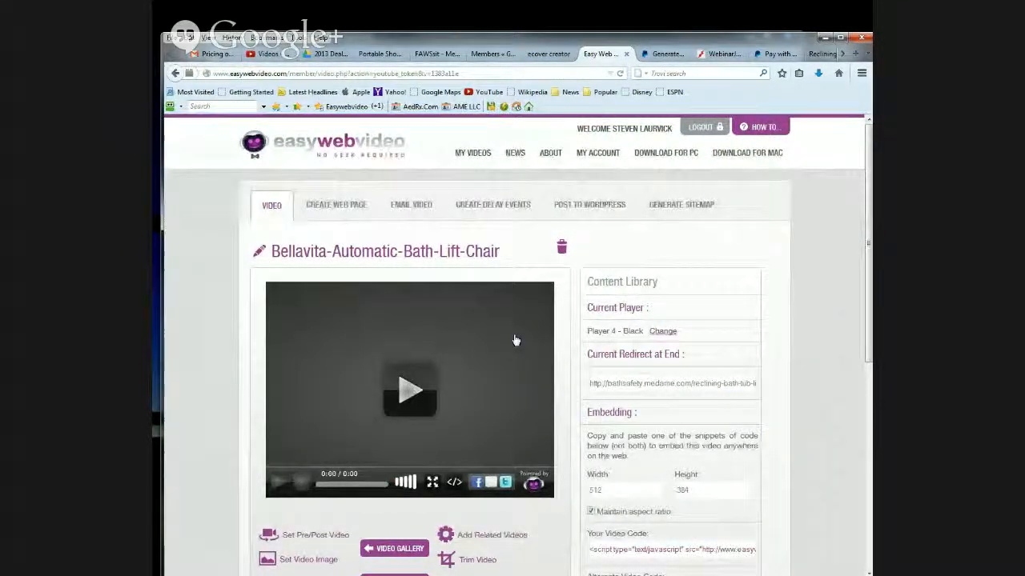
- Reload the video list in YouTube's Video Manager to check for new uploads and return to the Bellavita video's Easy Web Video page
{"action": "left_click", "coordinate": [272, 55]}
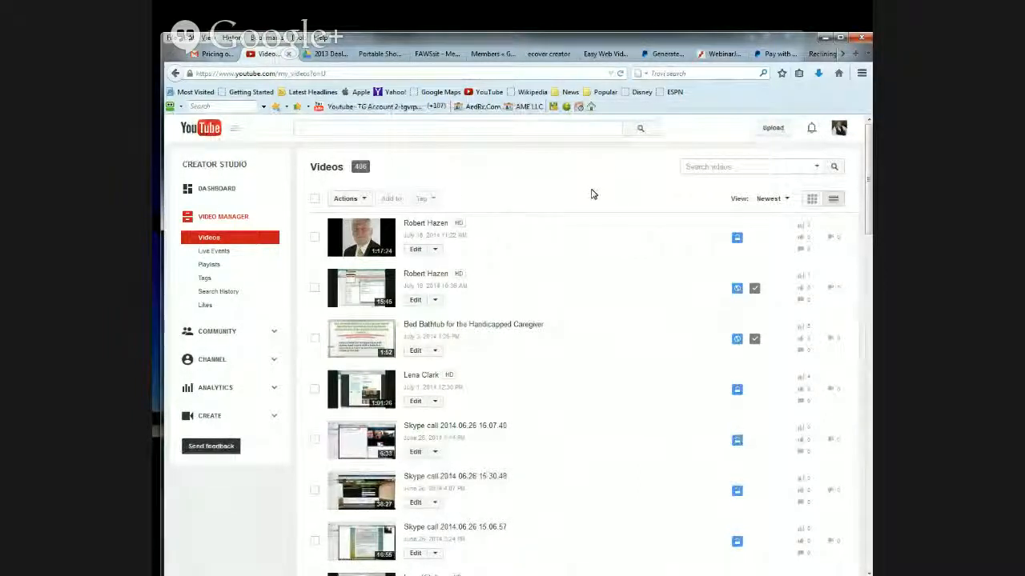
{"action": "left_click", "coordinate": [620, 73]}
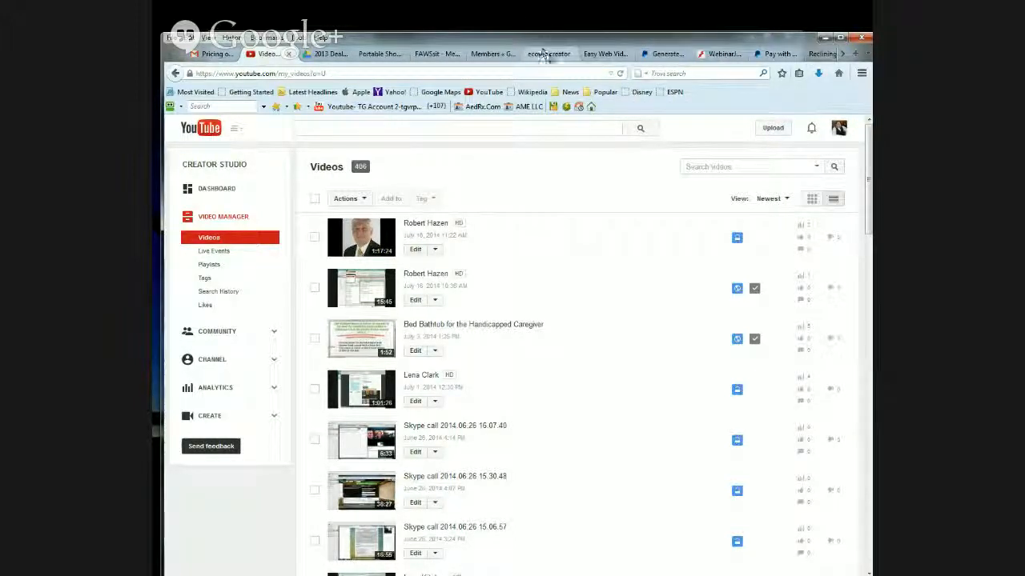
{"action": "left_click", "coordinate": [601, 54]}
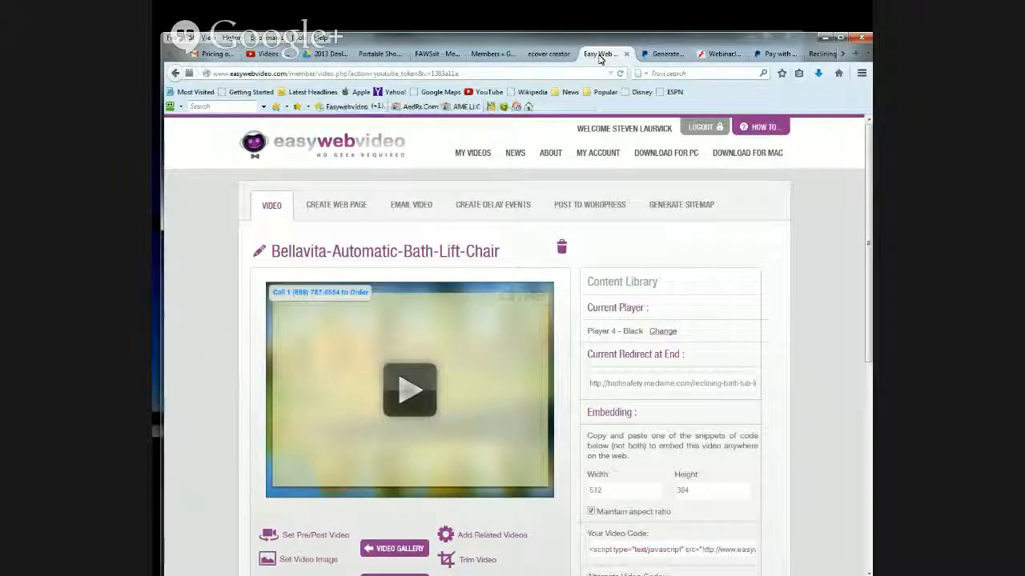
- Examine the Bellavita video's player, posting options, embed codes and web page URL on its member page
{"action": "scroll", "coordinate": [794, 376], "scroll_direction": "down", "scroll_amount": 3}
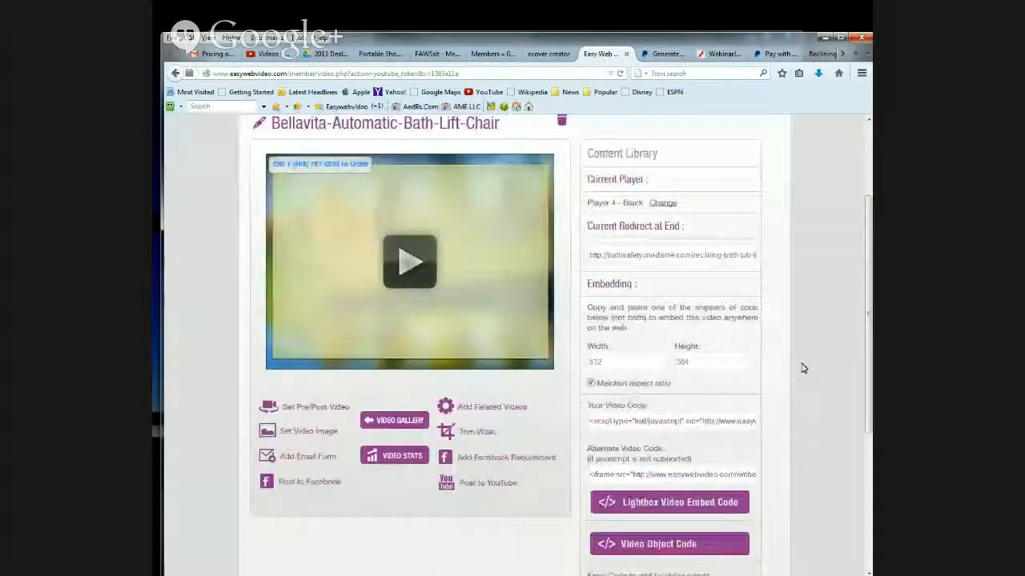
{"action": "scroll", "coordinate": [803, 368], "scroll_direction": "up", "scroll_amount": 3}
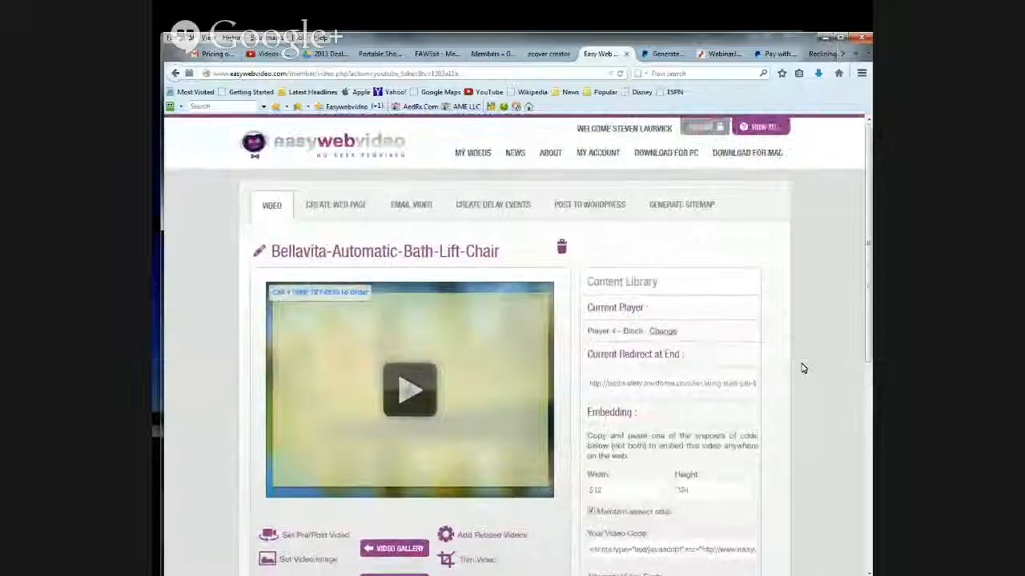
{"action": "scroll", "coordinate": [804, 368], "scroll_direction": "down", "scroll_amount": 3}
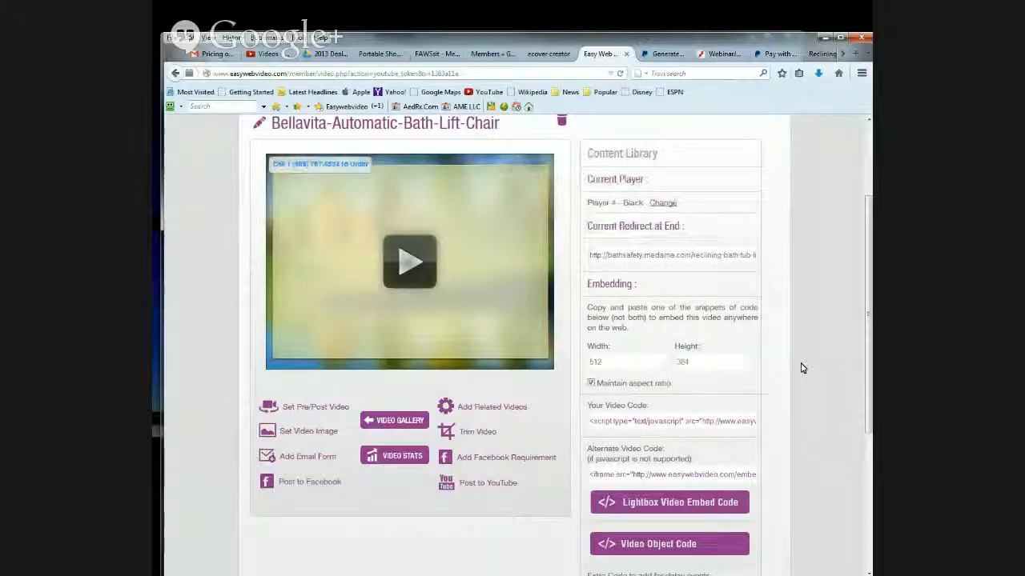
{"action": "scroll", "coordinate": [803, 368], "scroll_direction": "down", "scroll_amount": 3}
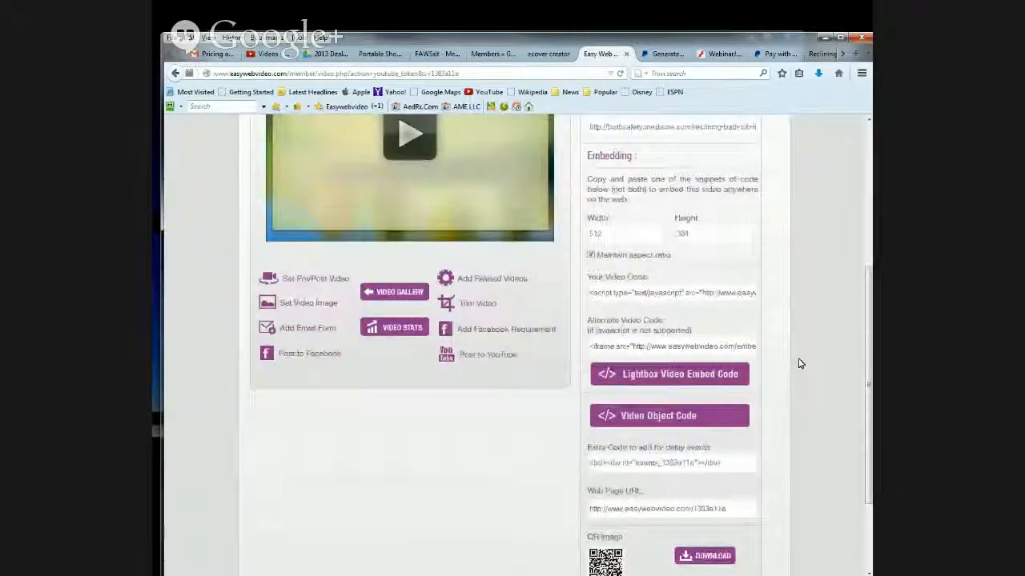
{"action": "scroll", "coordinate": [798, 363], "scroll_direction": "up", "scroll_amount": 5}
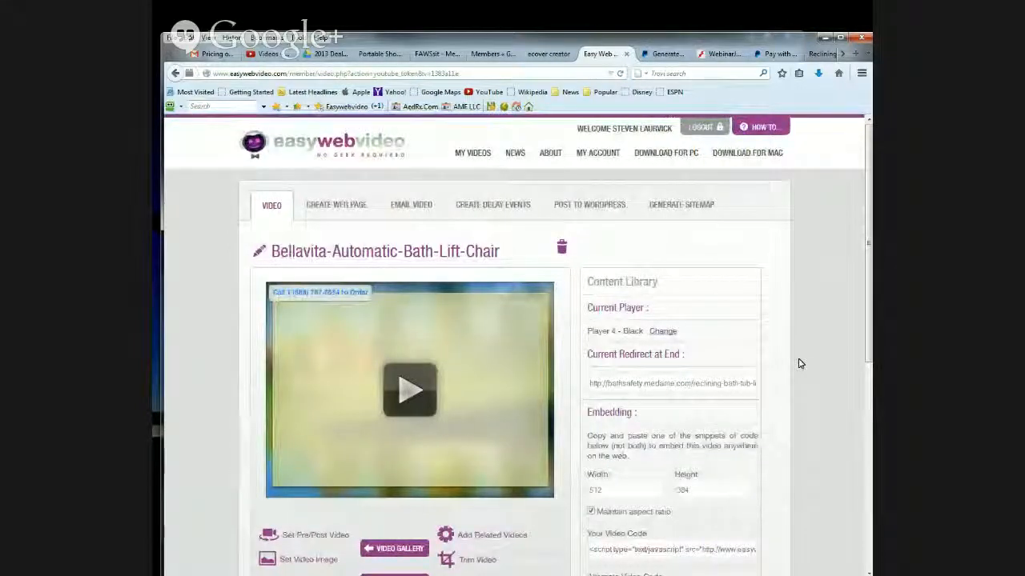
{"action": "scroll", "coordinate": [798, 364], "scroll_direction": "down", "scroll_amount": 3}
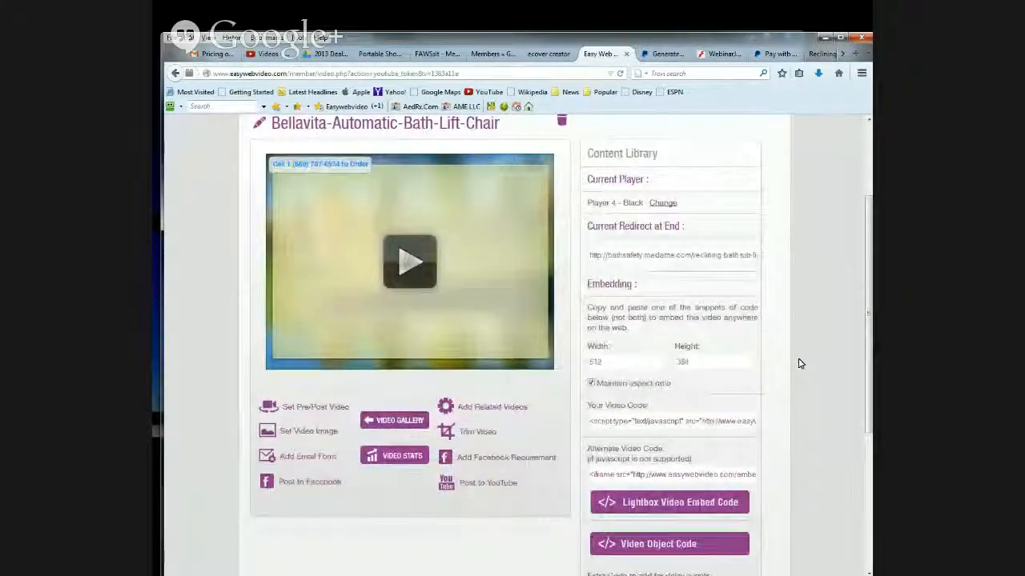